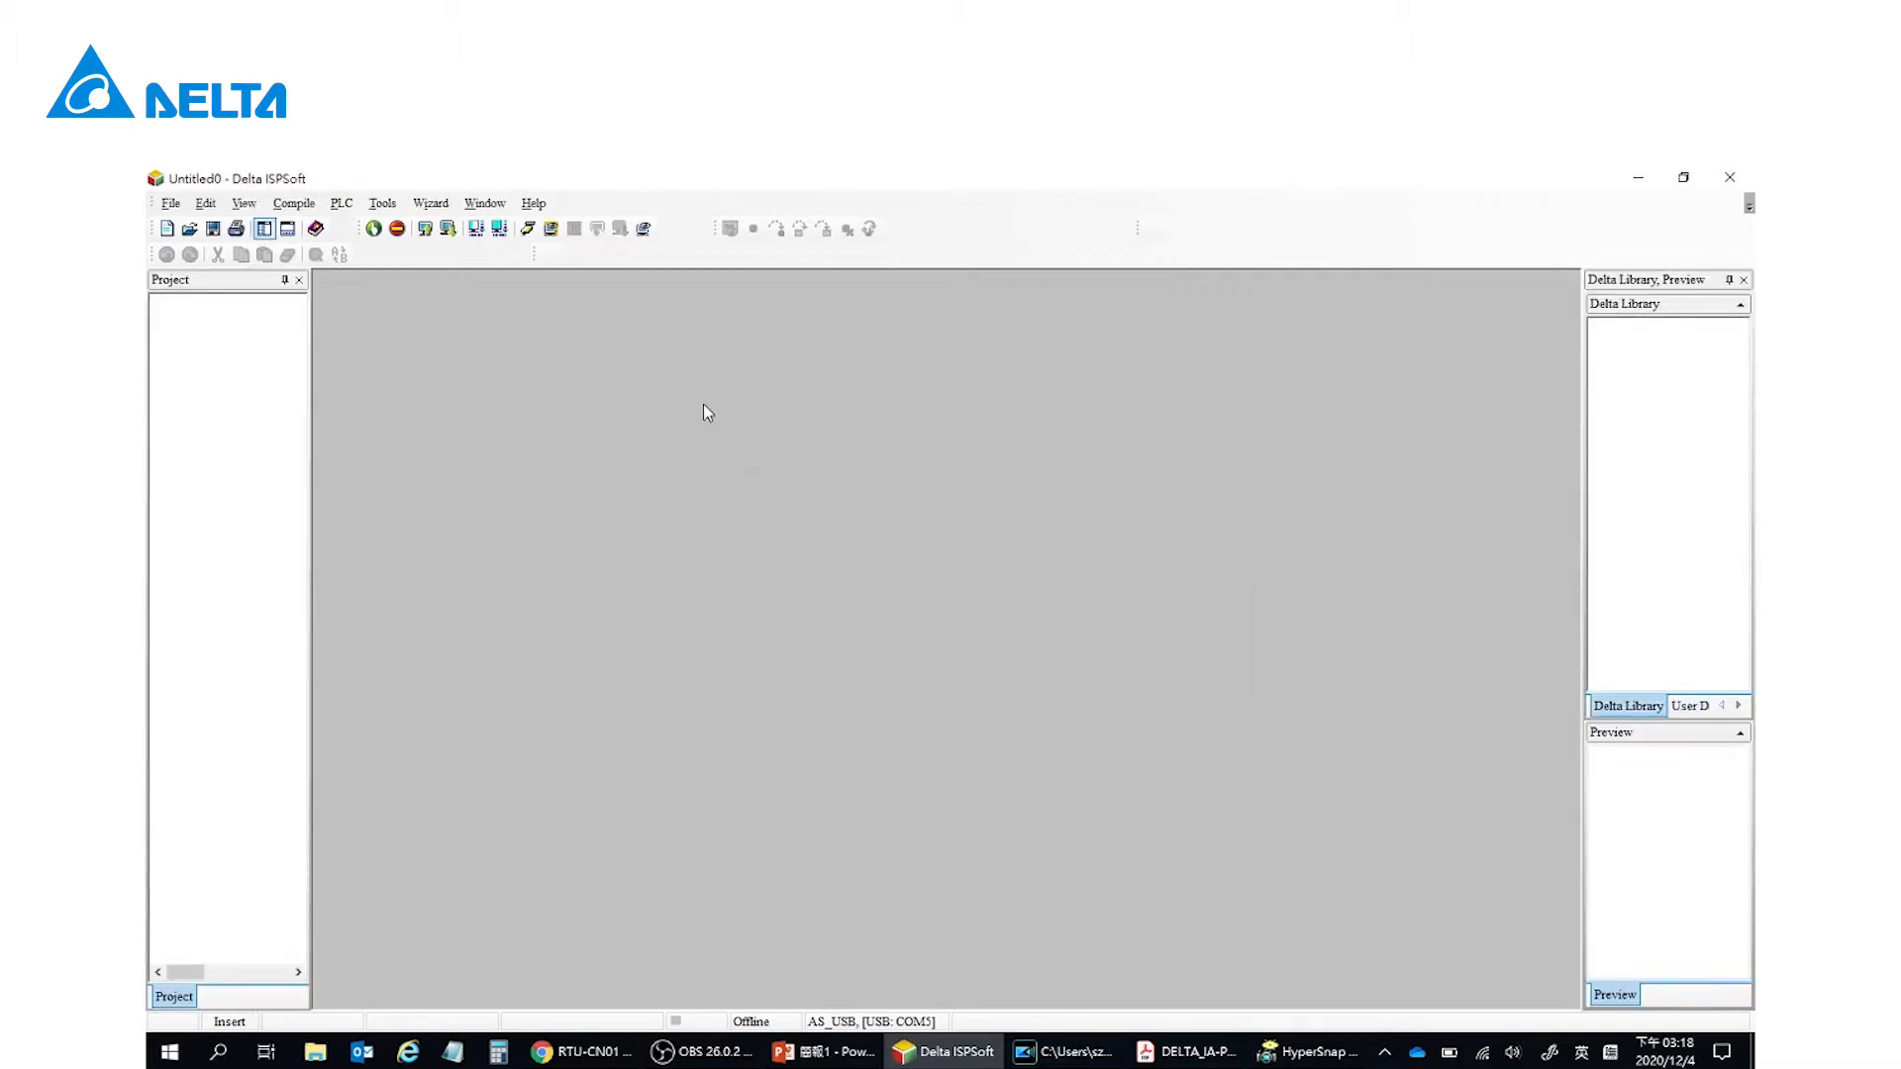
# - Set the PLC communication to the AS_USB driver with station address 0
pyautogui.click(382, 203)
pyautogui.click(435, 236)
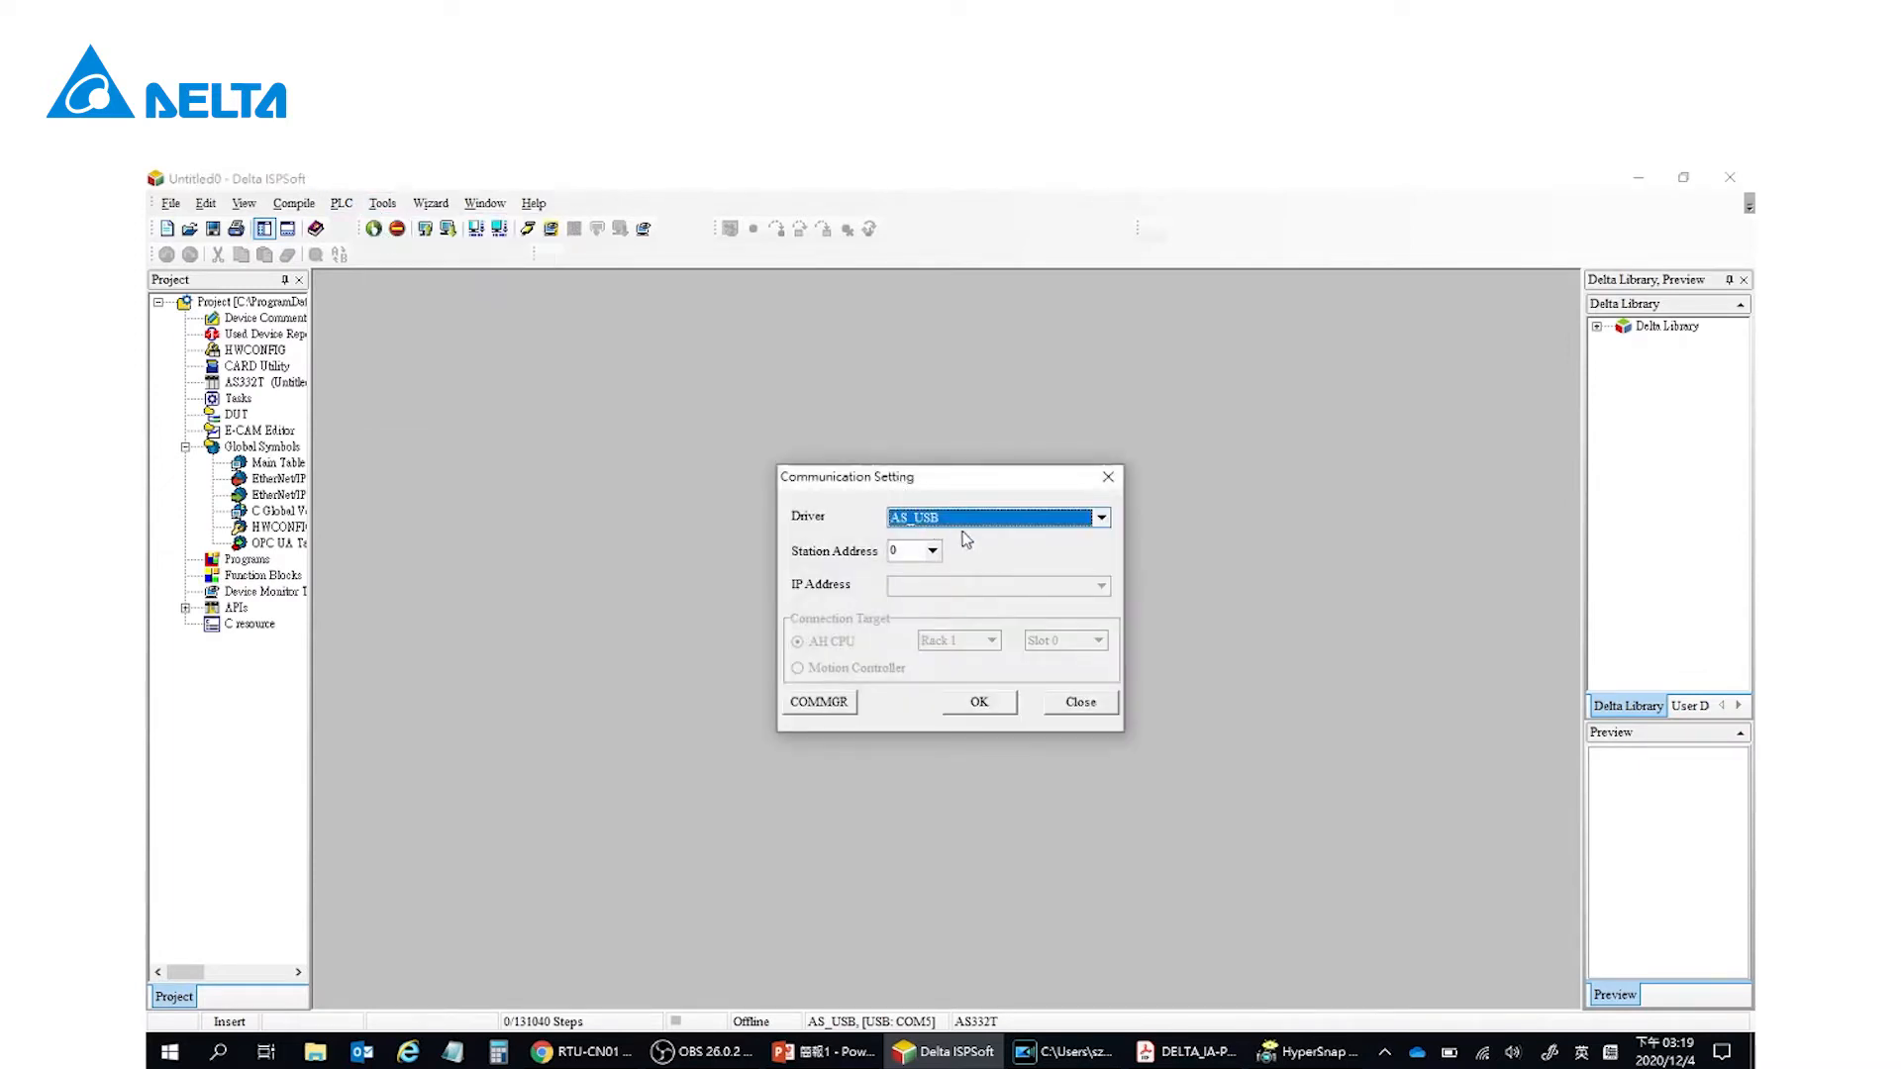
pyautogui.click(1005, 705)
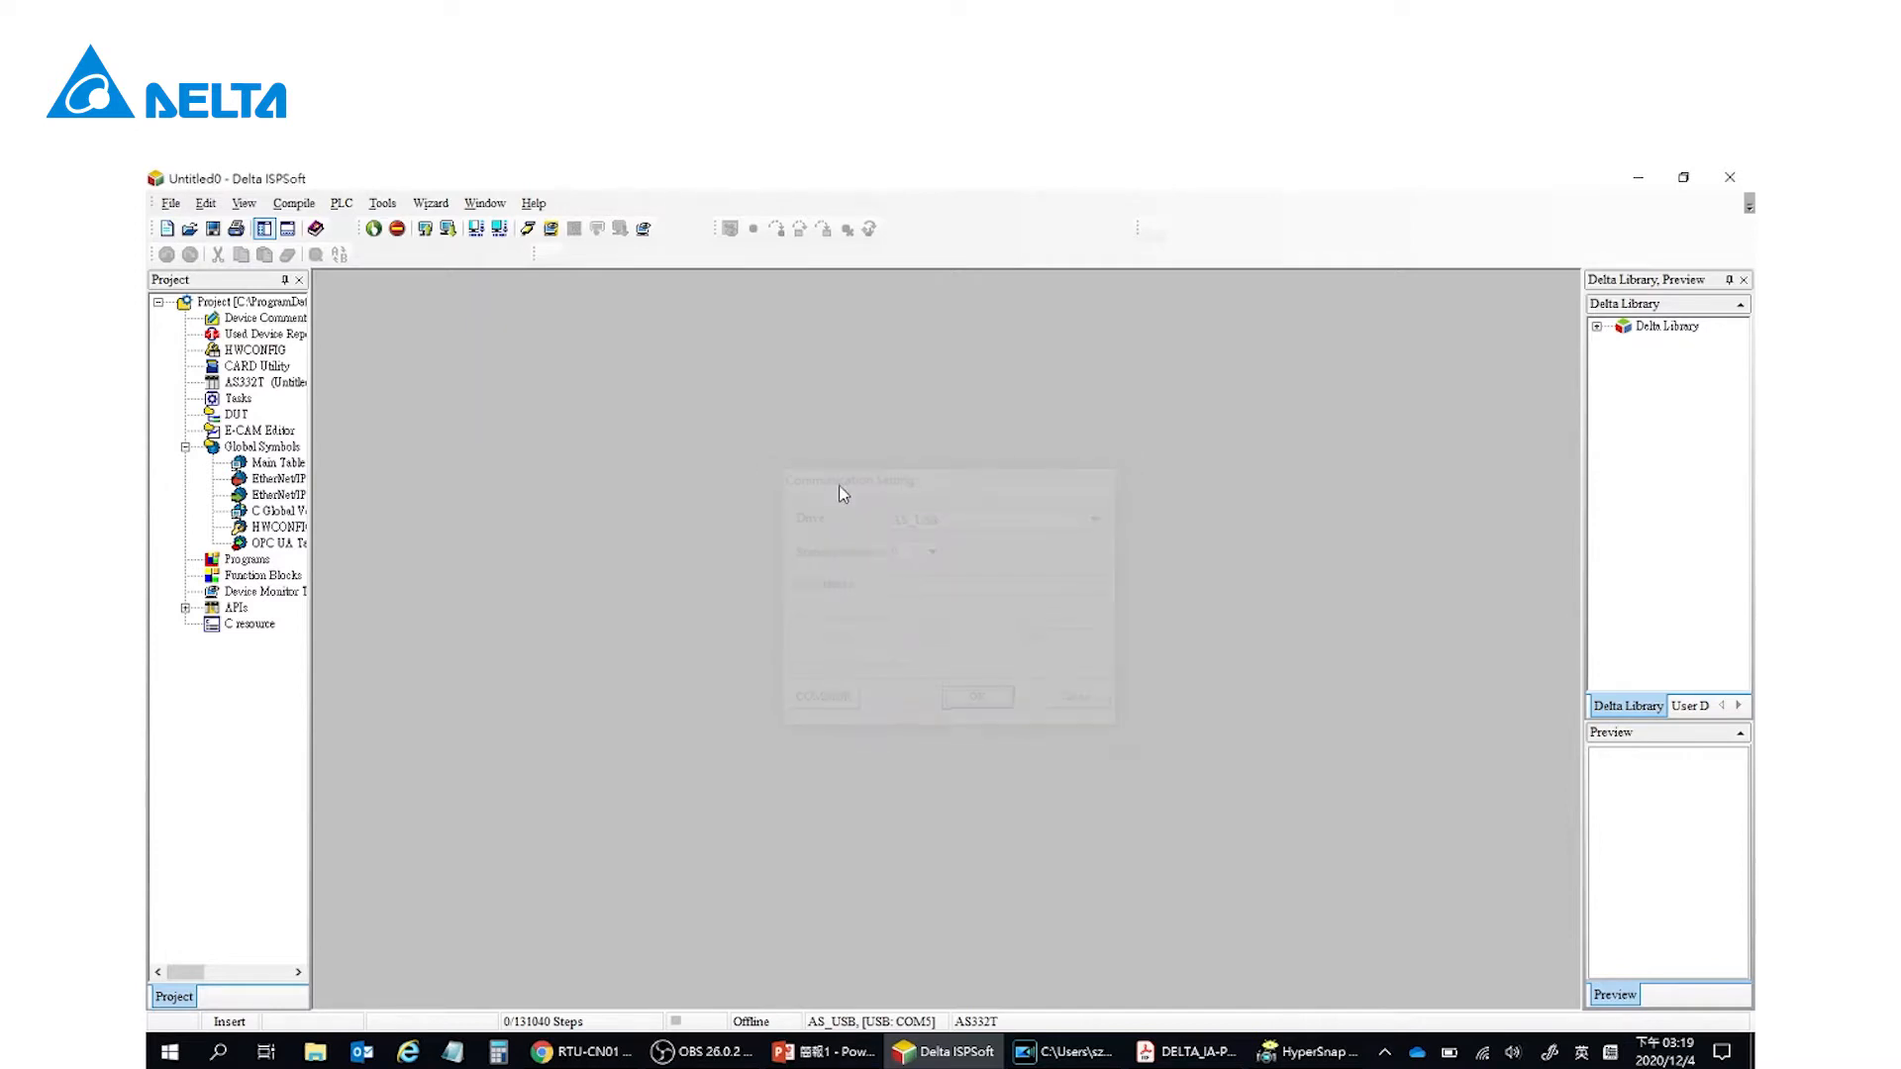
# - Check the connected PLC's system information, including its type and firmware version
pyautogui.click(354, 206)
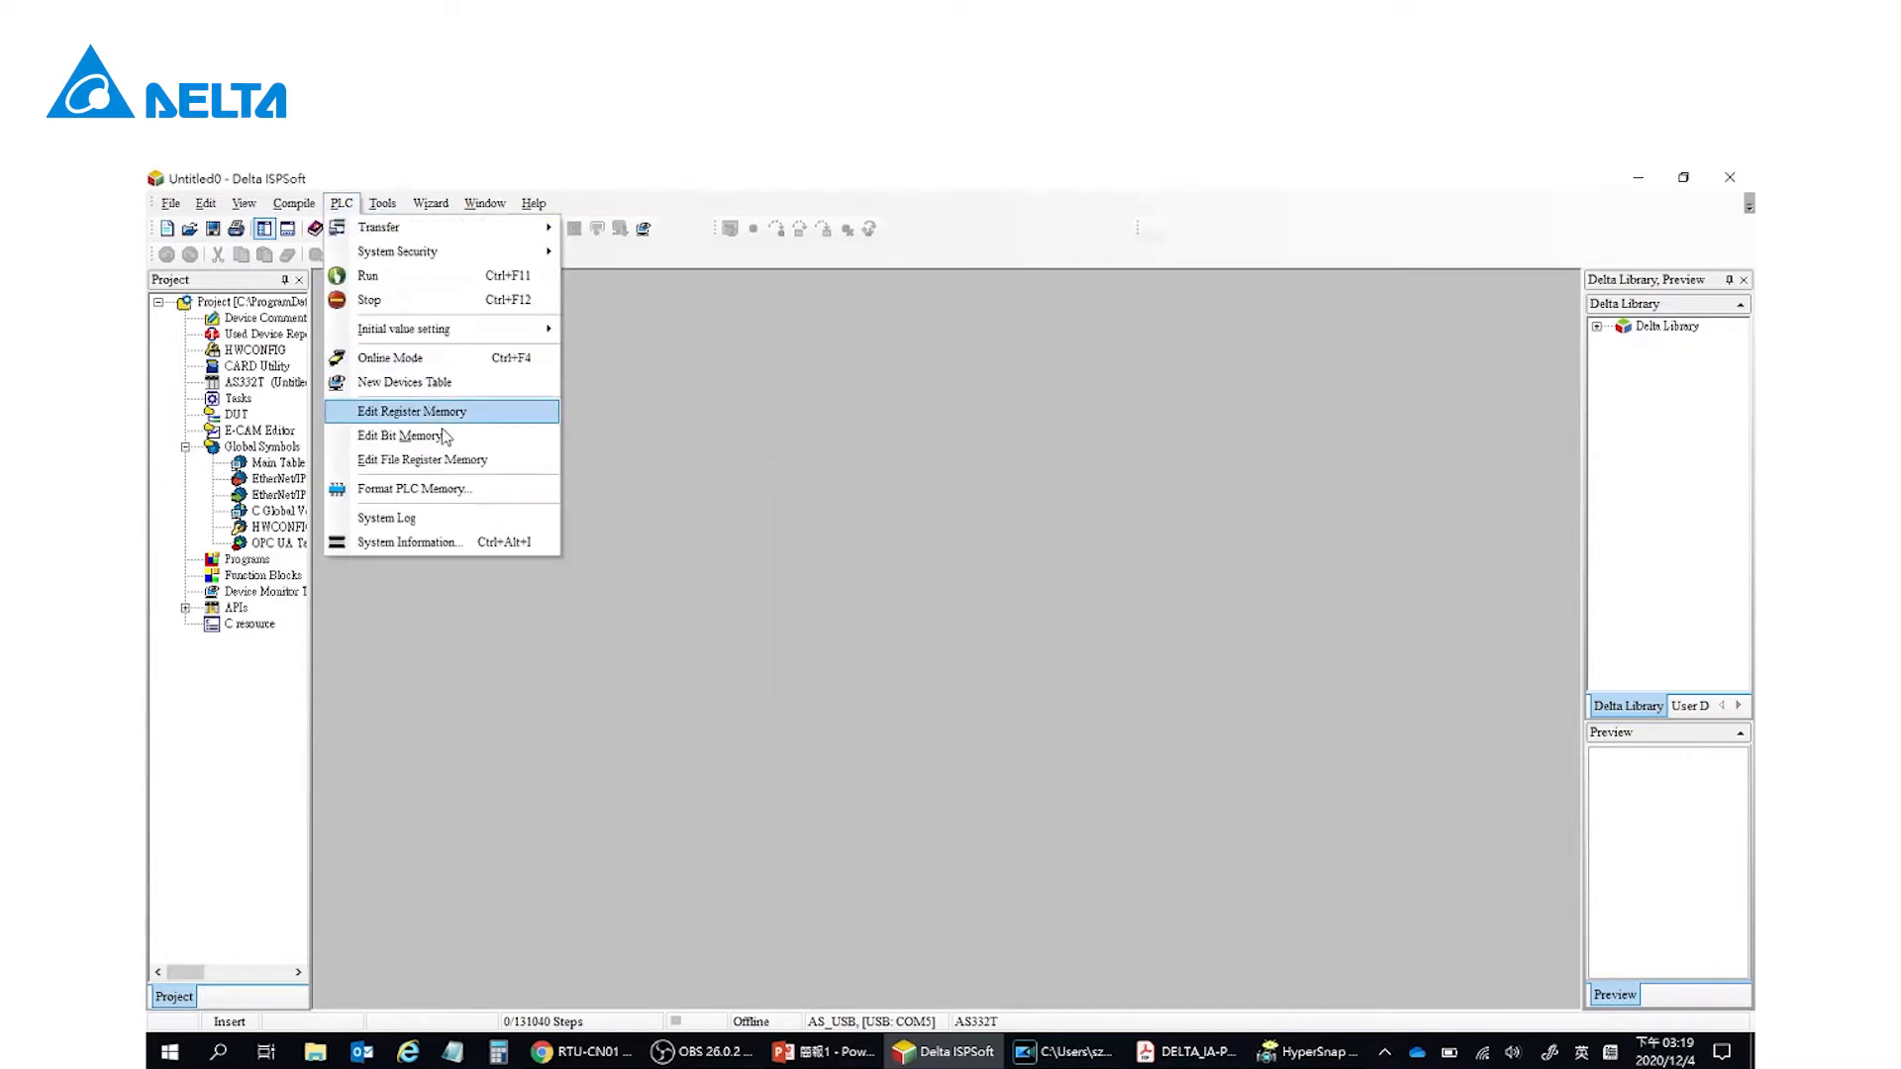
pyautogui.click(437, 544)
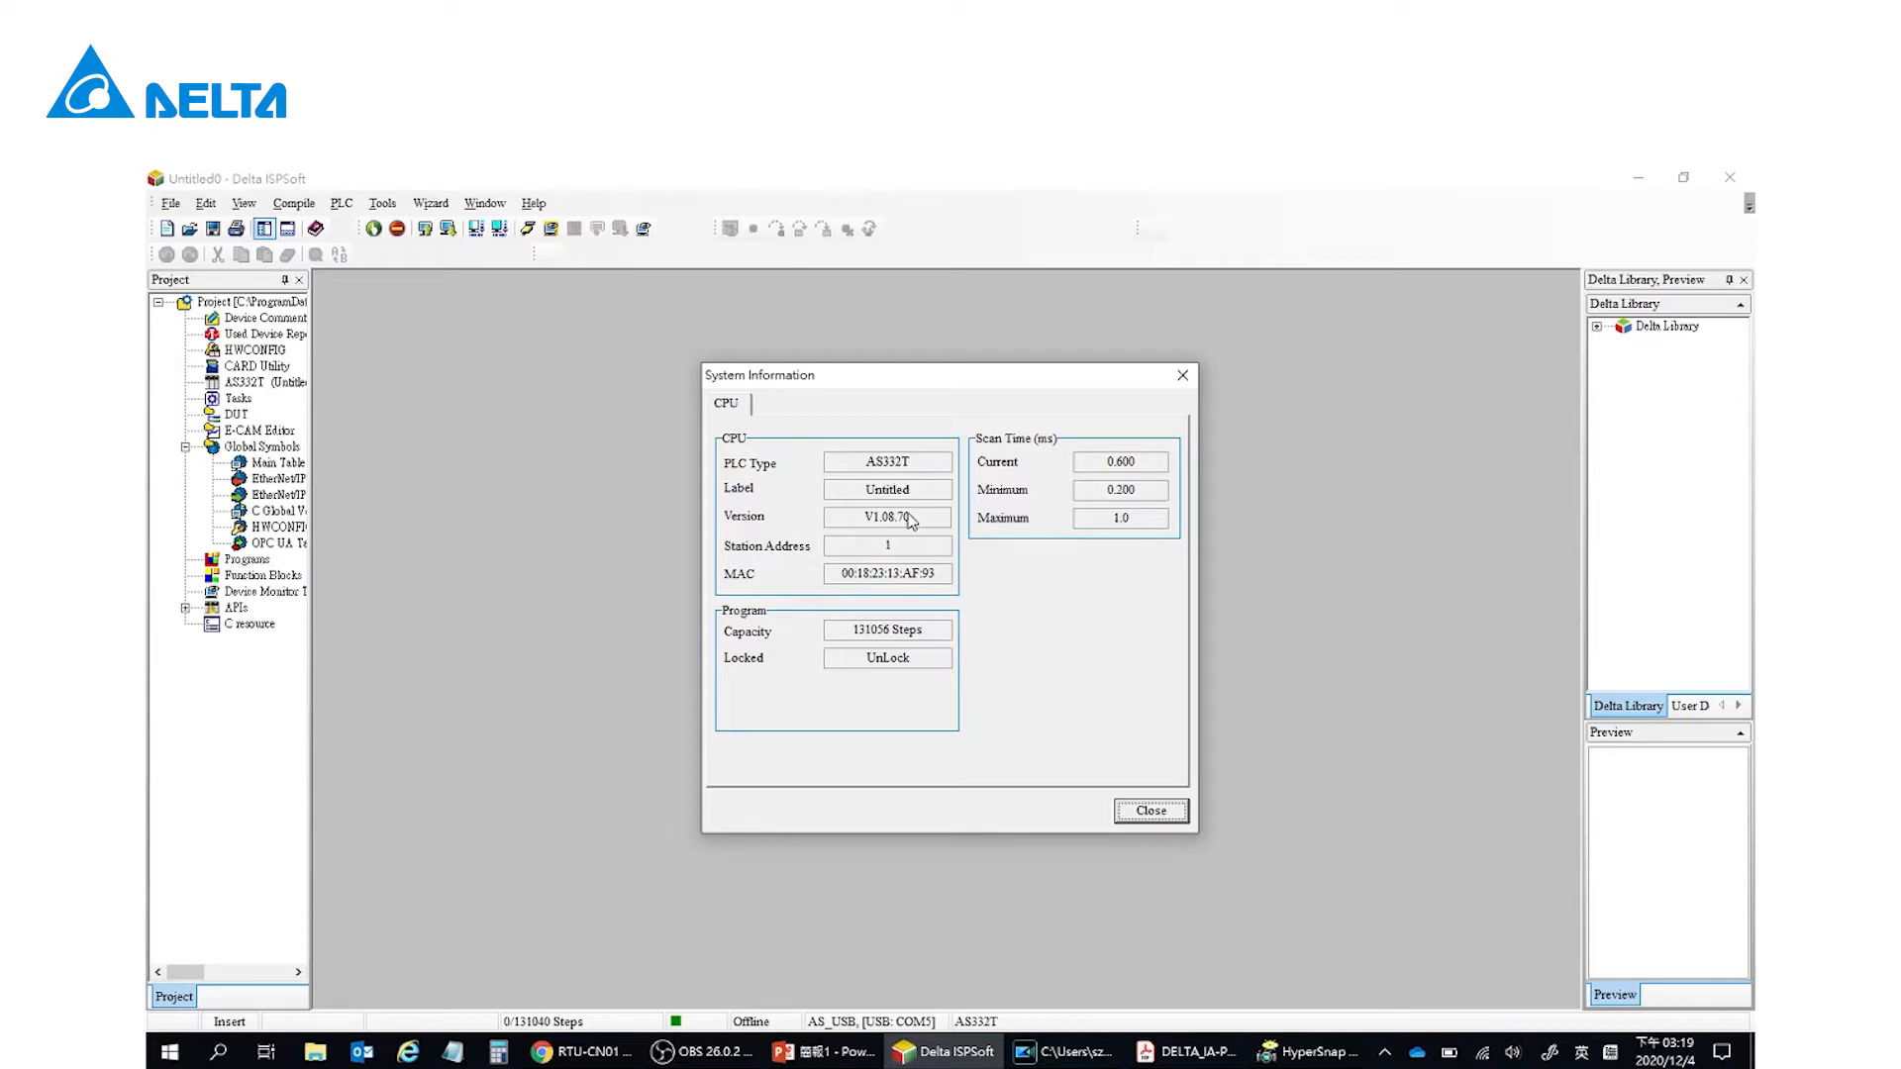
pyautogui.click(1150, 811)
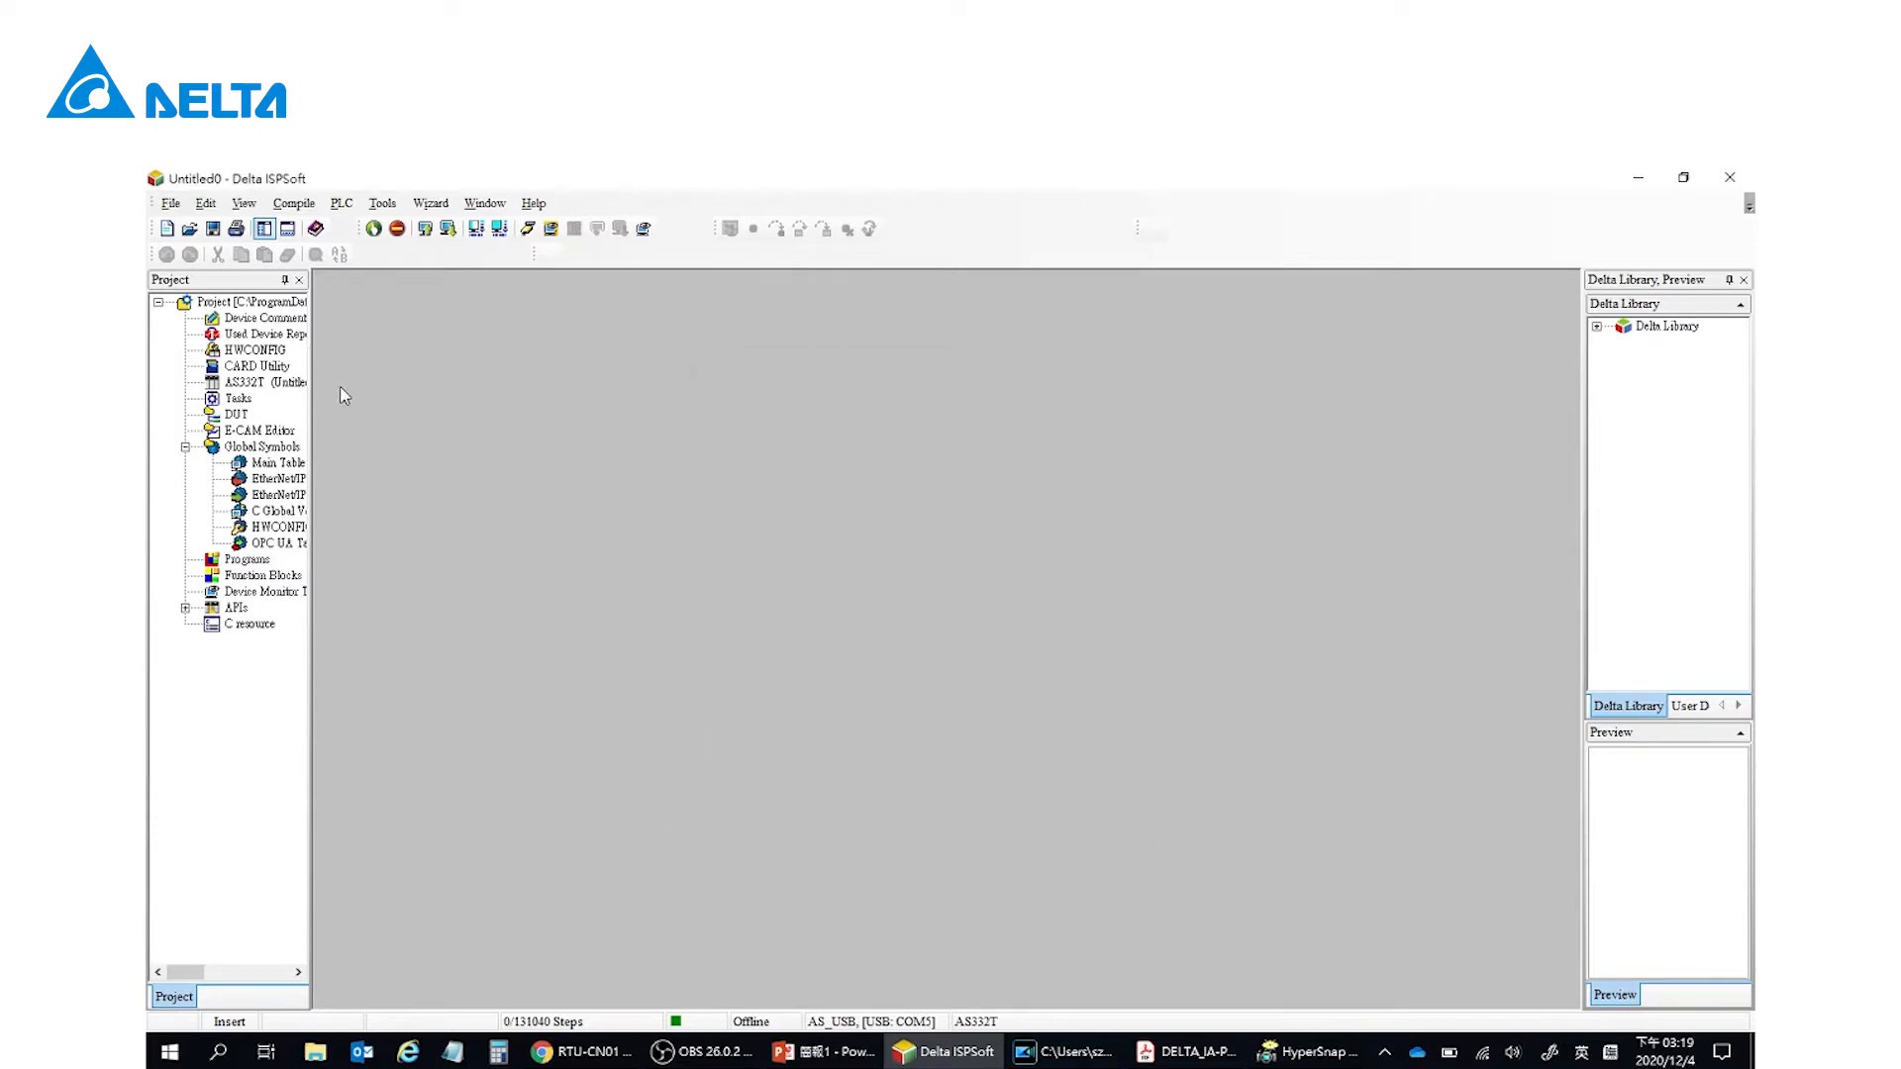
# - Open the project's hardware configuration and bring up the settings of the AS332T-A CPU module
pyautogui.click(253, 350)
pyautogui.doubleClick(254, 351)
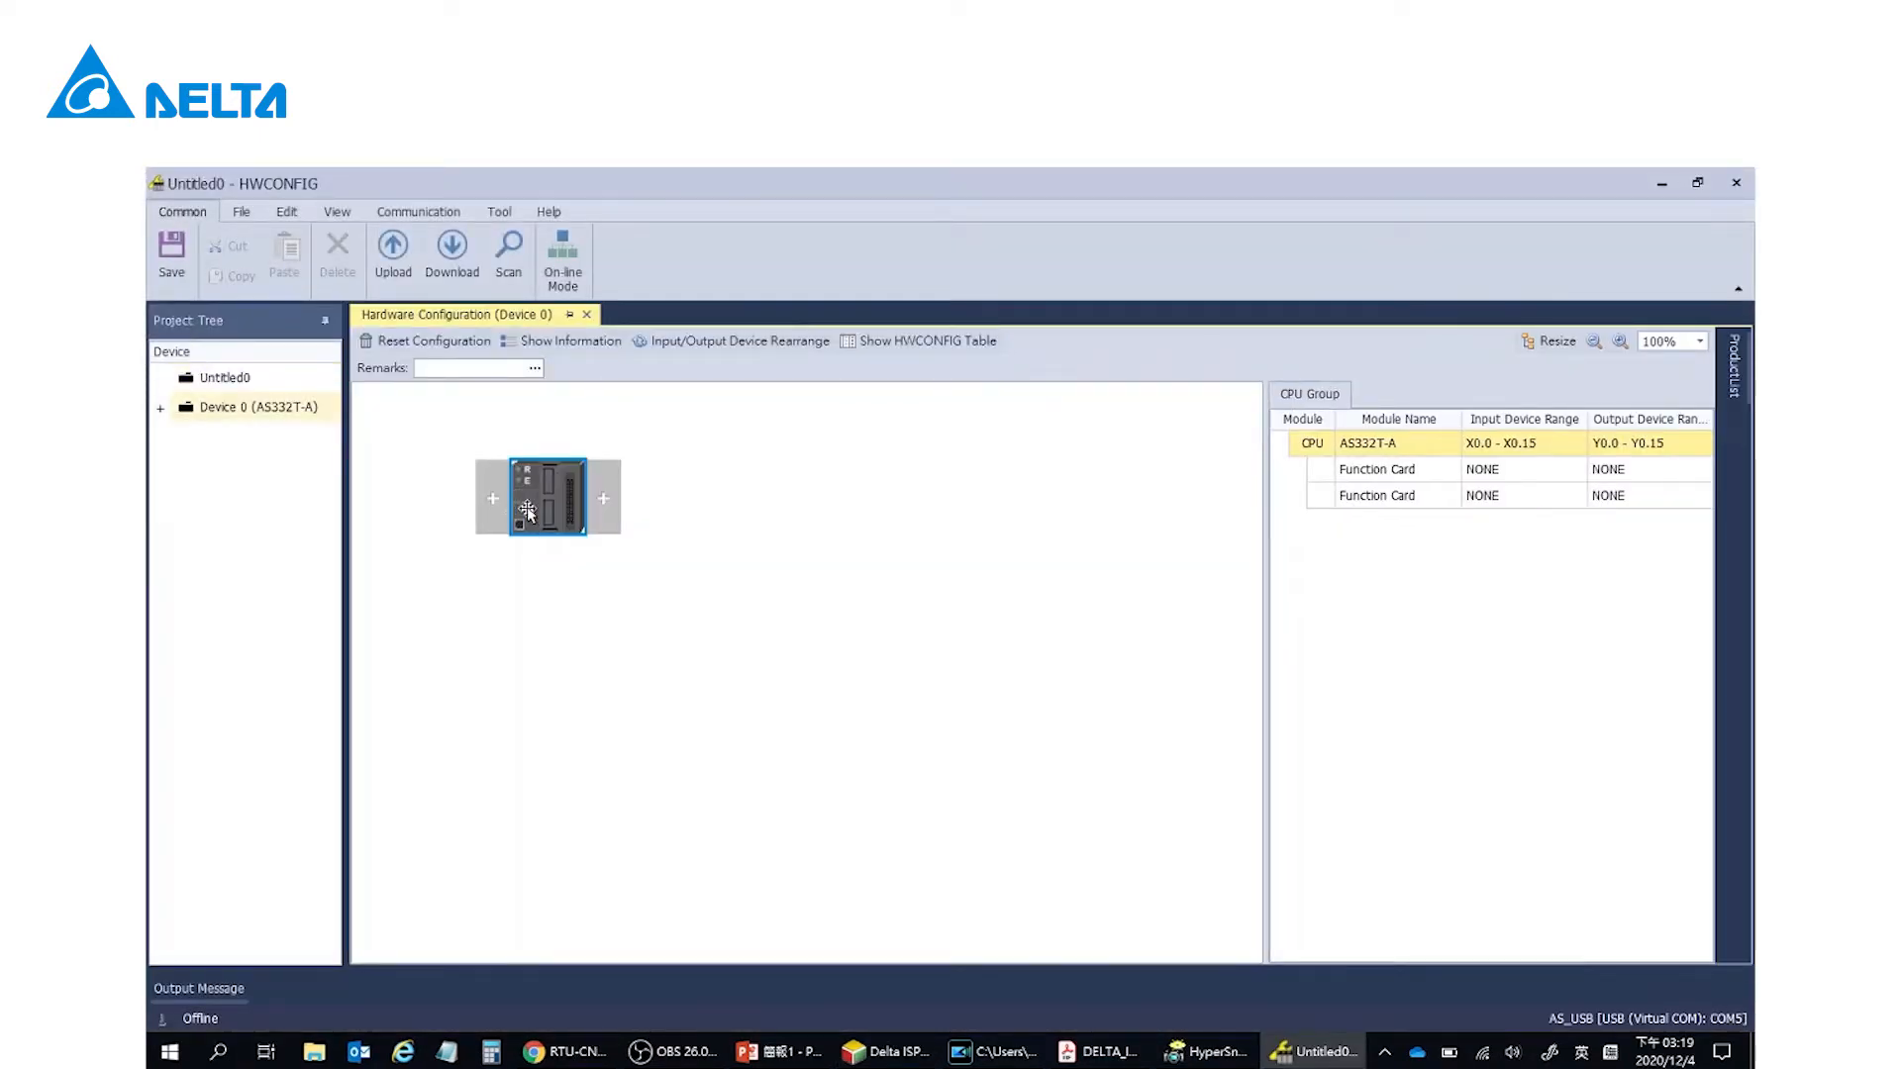
pyautogui.rightClick(527, 509)
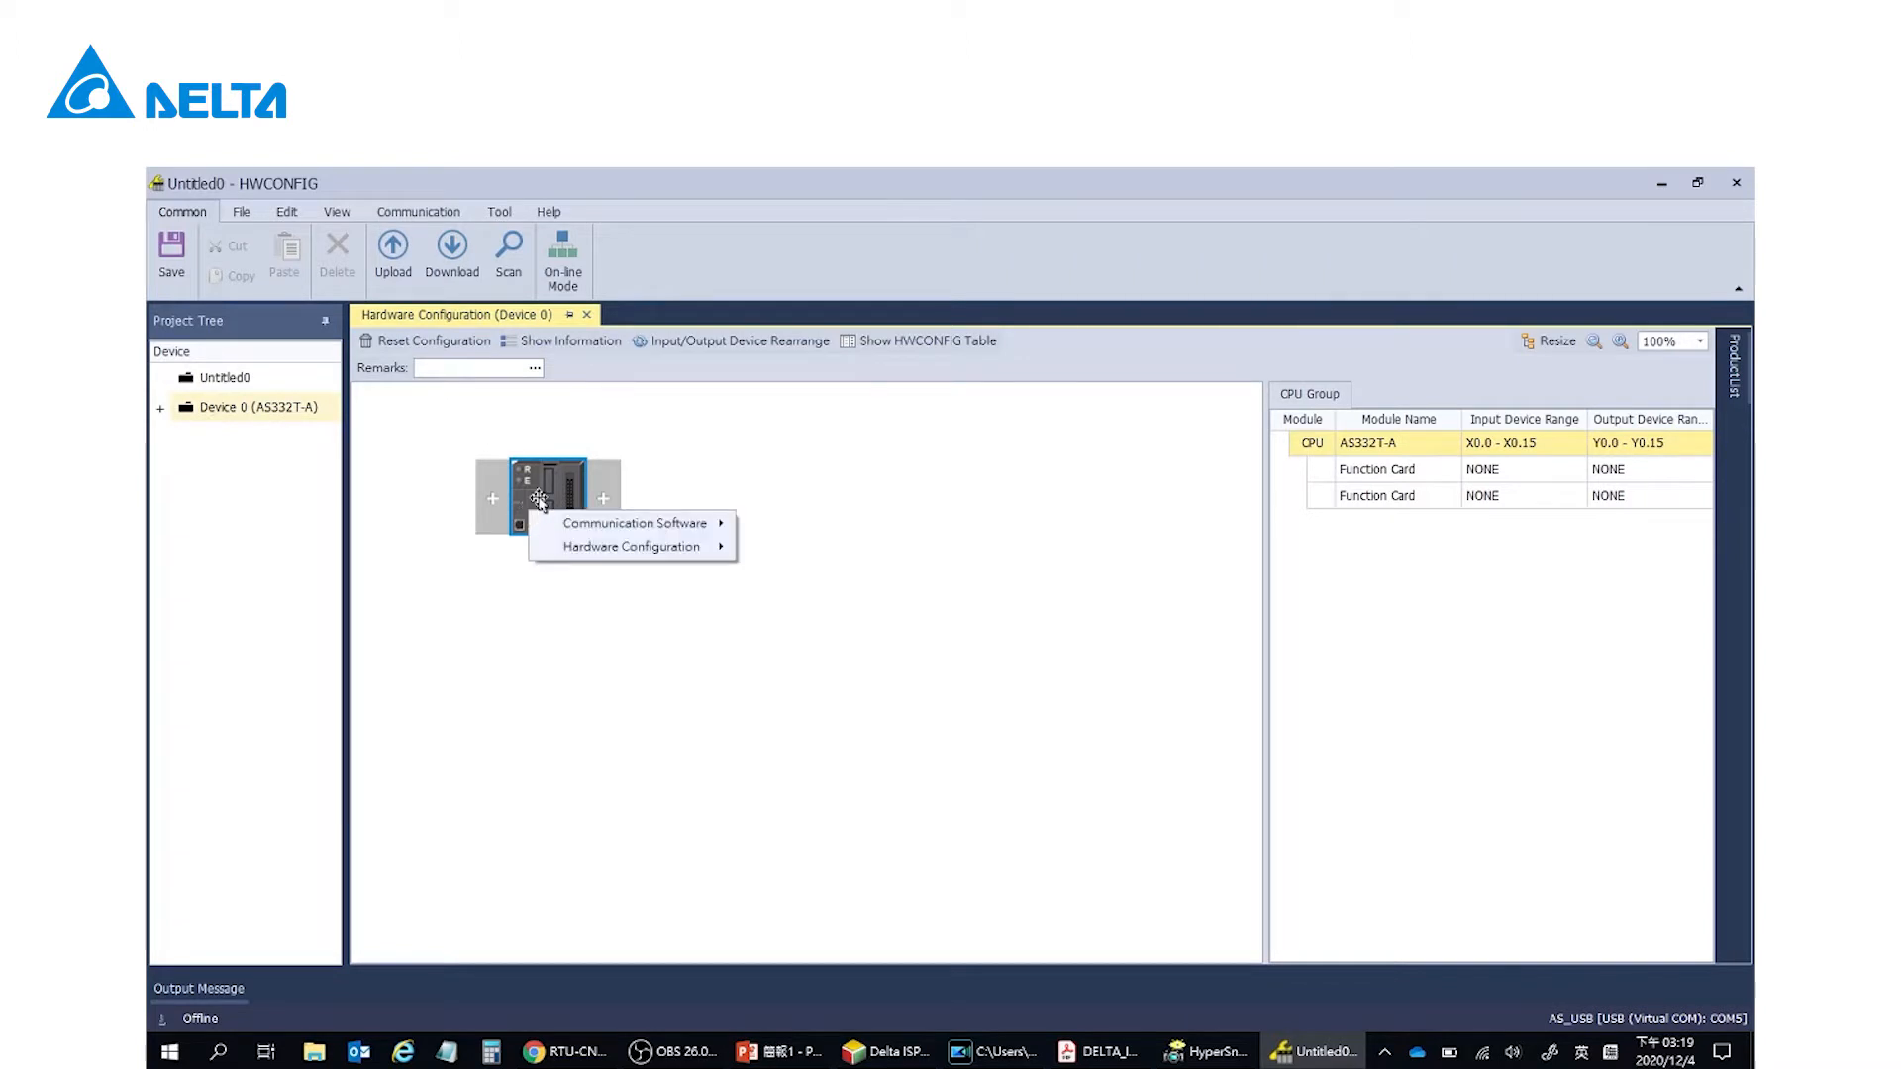
pyautogui.click(539, 497)
pyautogui.doubleClick(540, 503)
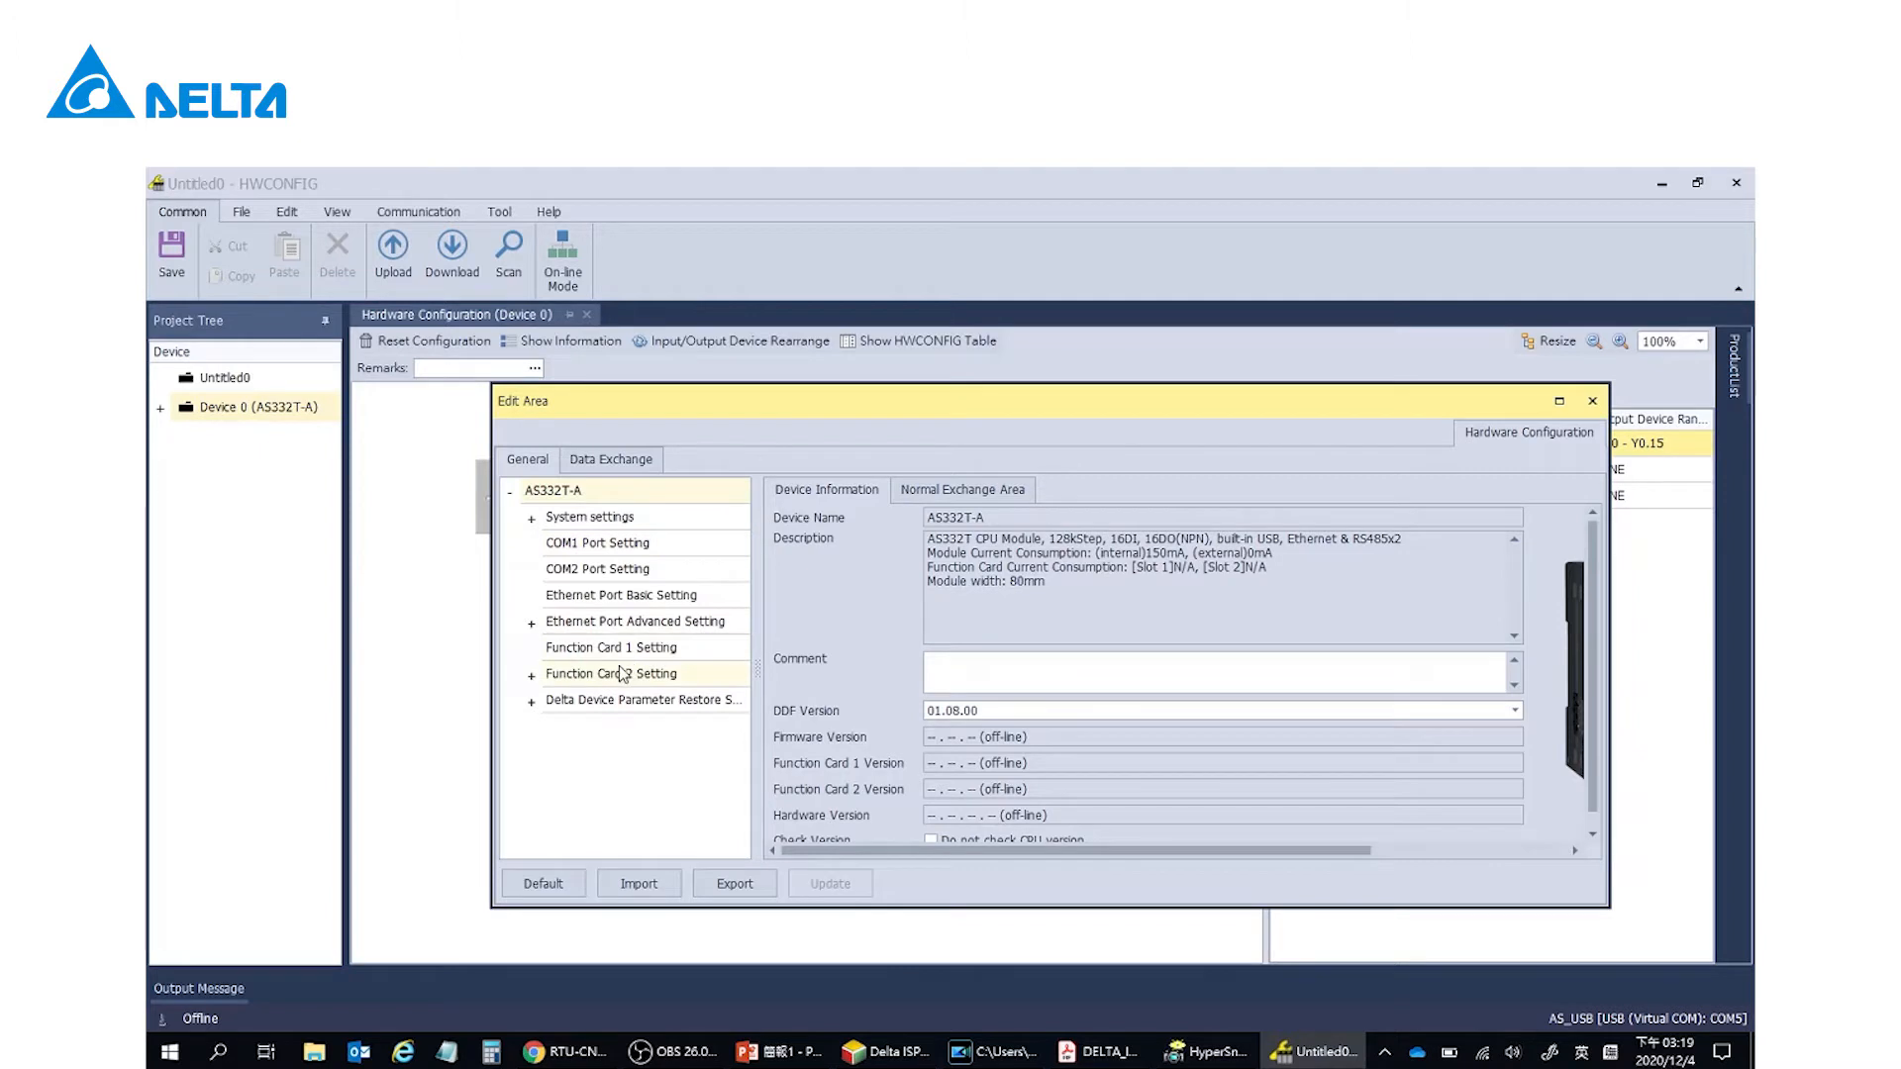
# - Set Function Card 2's detect mode to Manual and select AS-FCOPM Card as the installed card
pyautogui.click(623, 677)
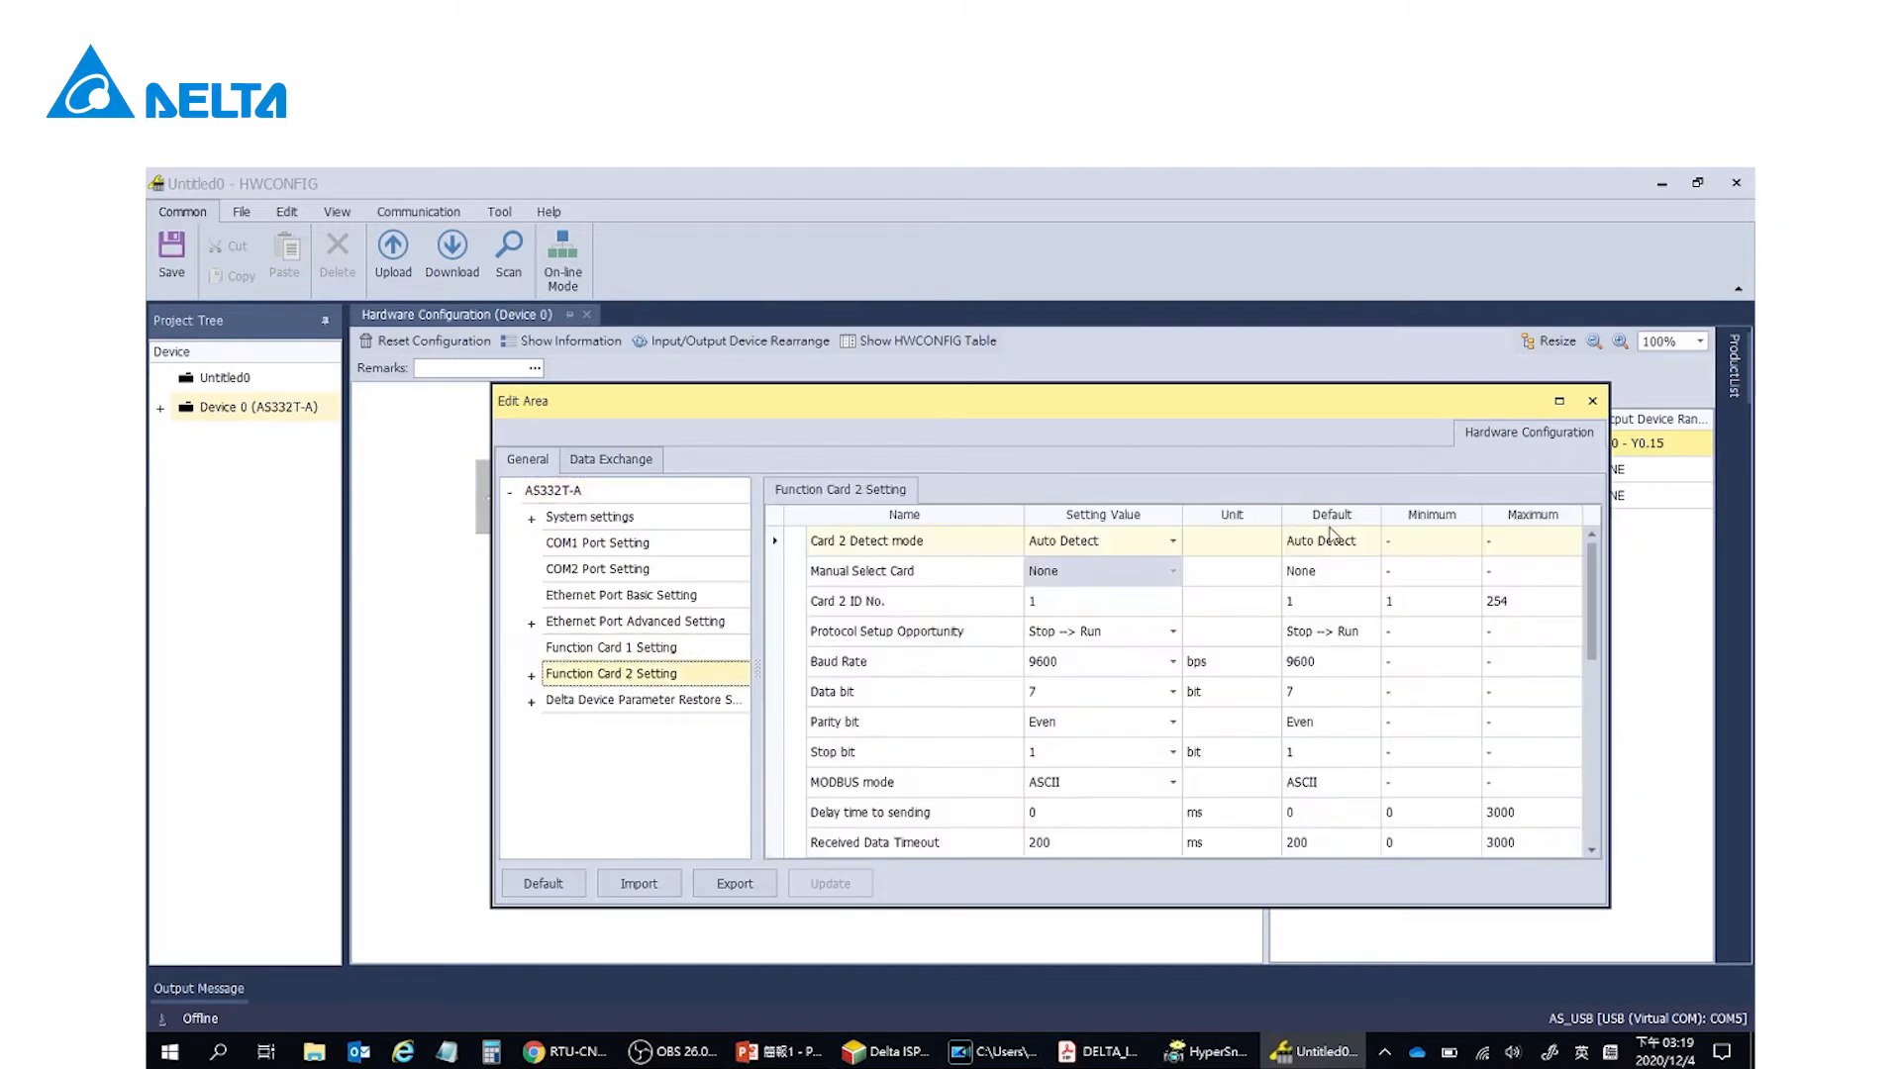
pyautogui.click(1181, 546)
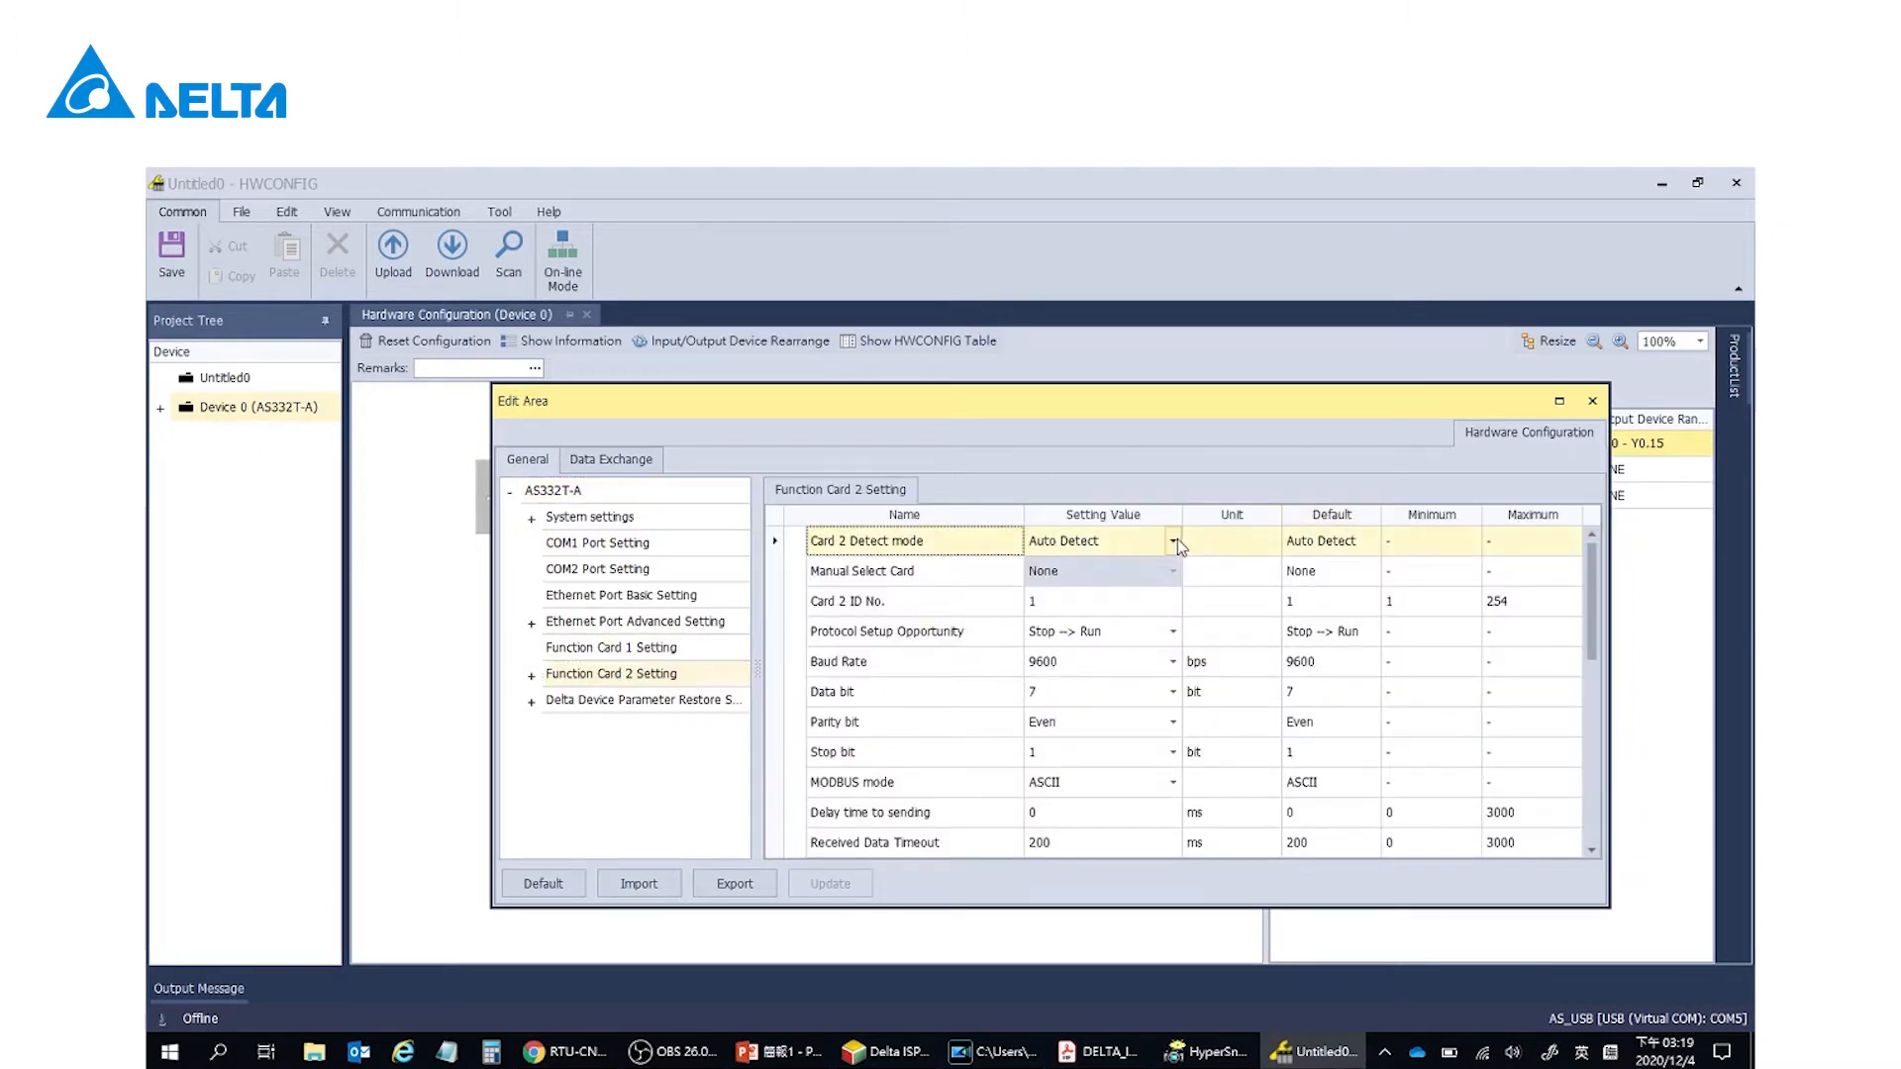
pyautogui.click(1174, 542)
pyautogui.click(1171, 587)
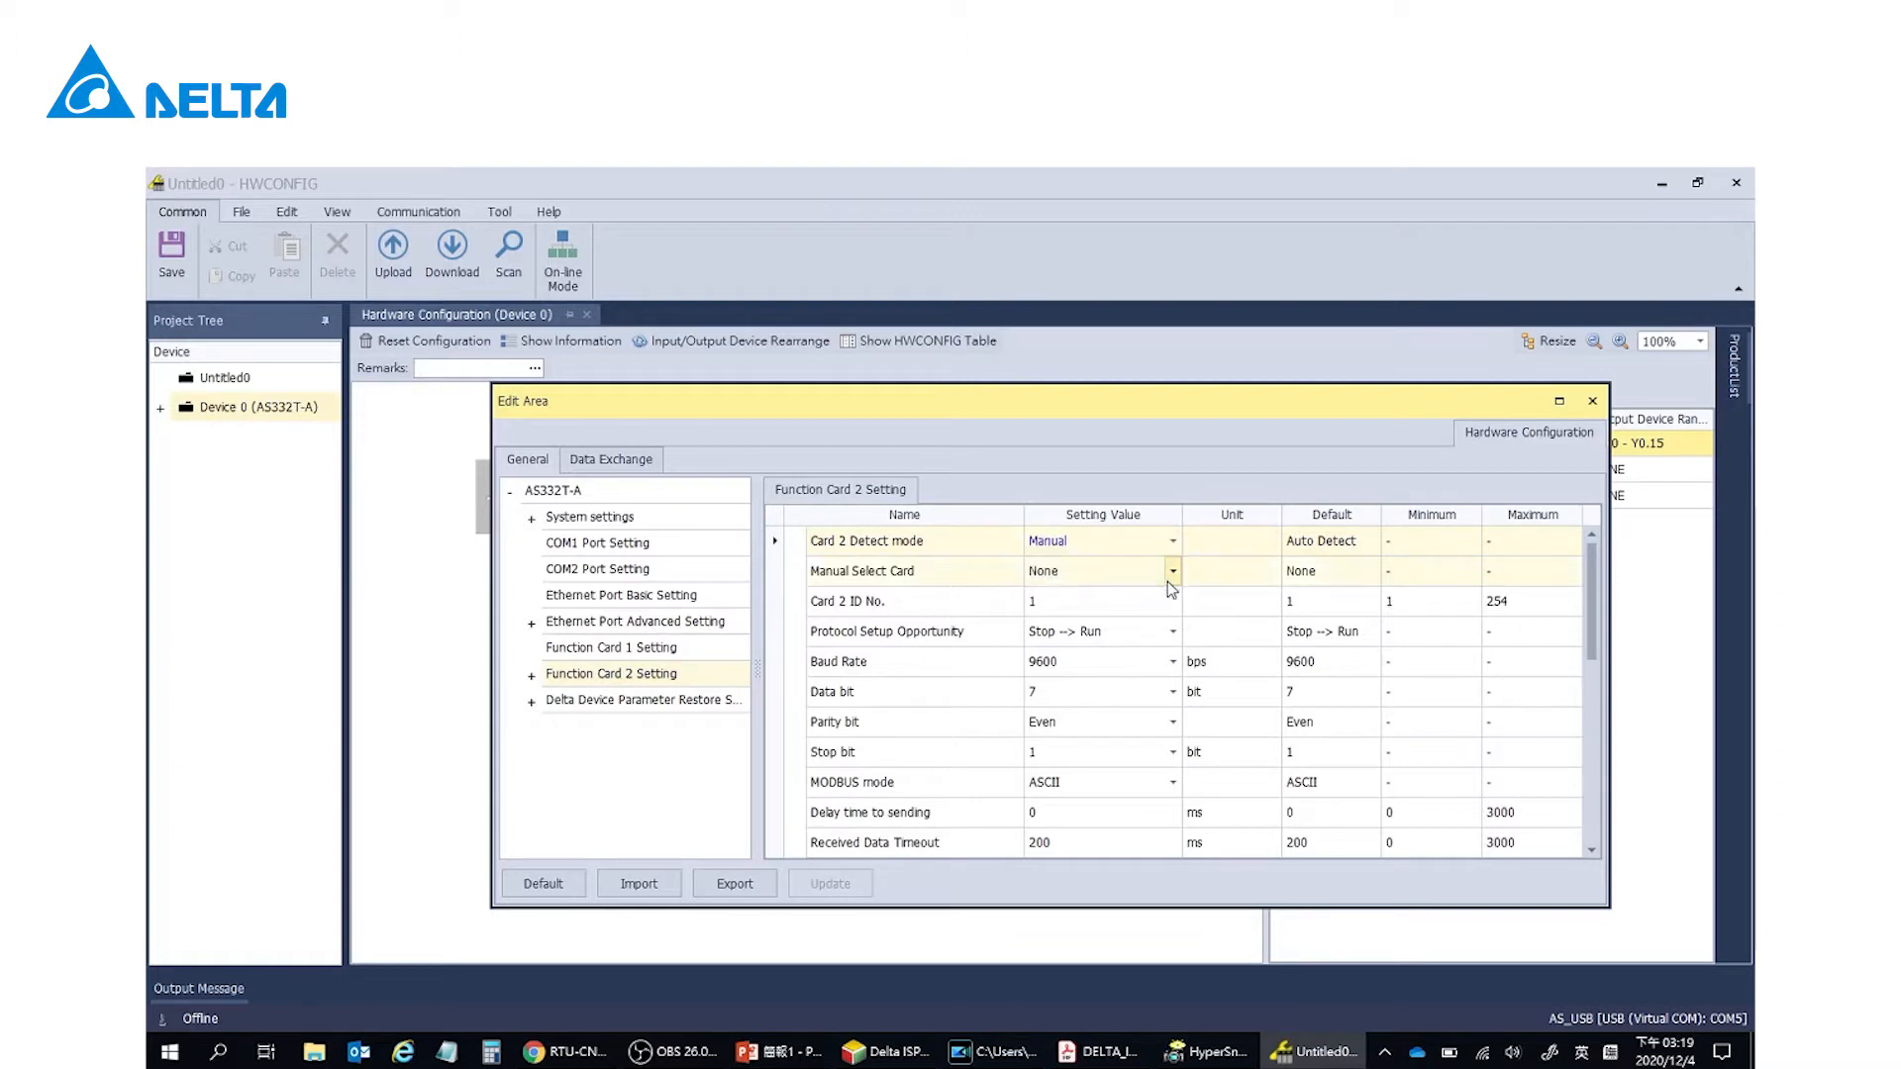
pyautogui.click(1172, 572)
pyautogui.moveTo(1176, 651); pyautogui.dragTo(1176, 677)
pyautogui.click(1072, 643)
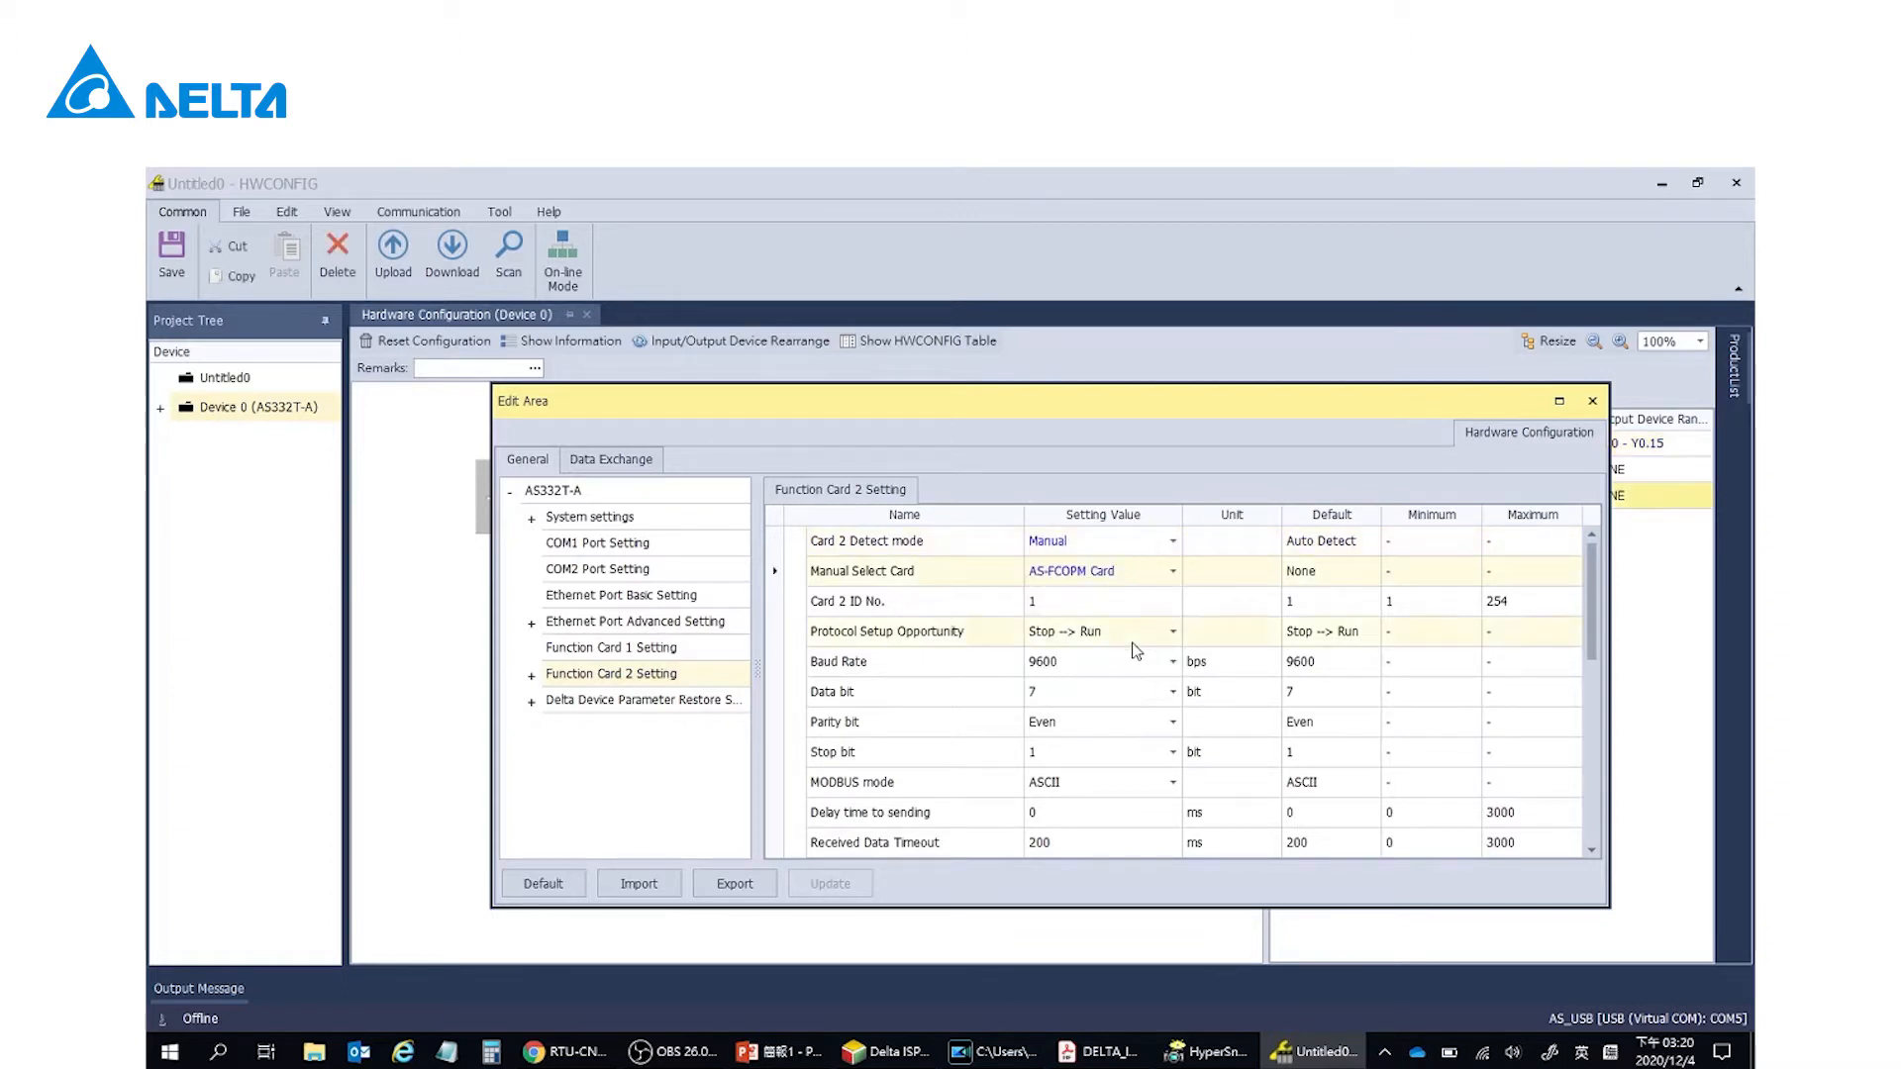
# - Set the AS-FCOPM working mode to Delta Special Driver & CANopen DS301 mode
pyautogui.moveTo(1603, 619); pyautogui.dragTo(1616, 758)
pyautogui.click(1173, 634)
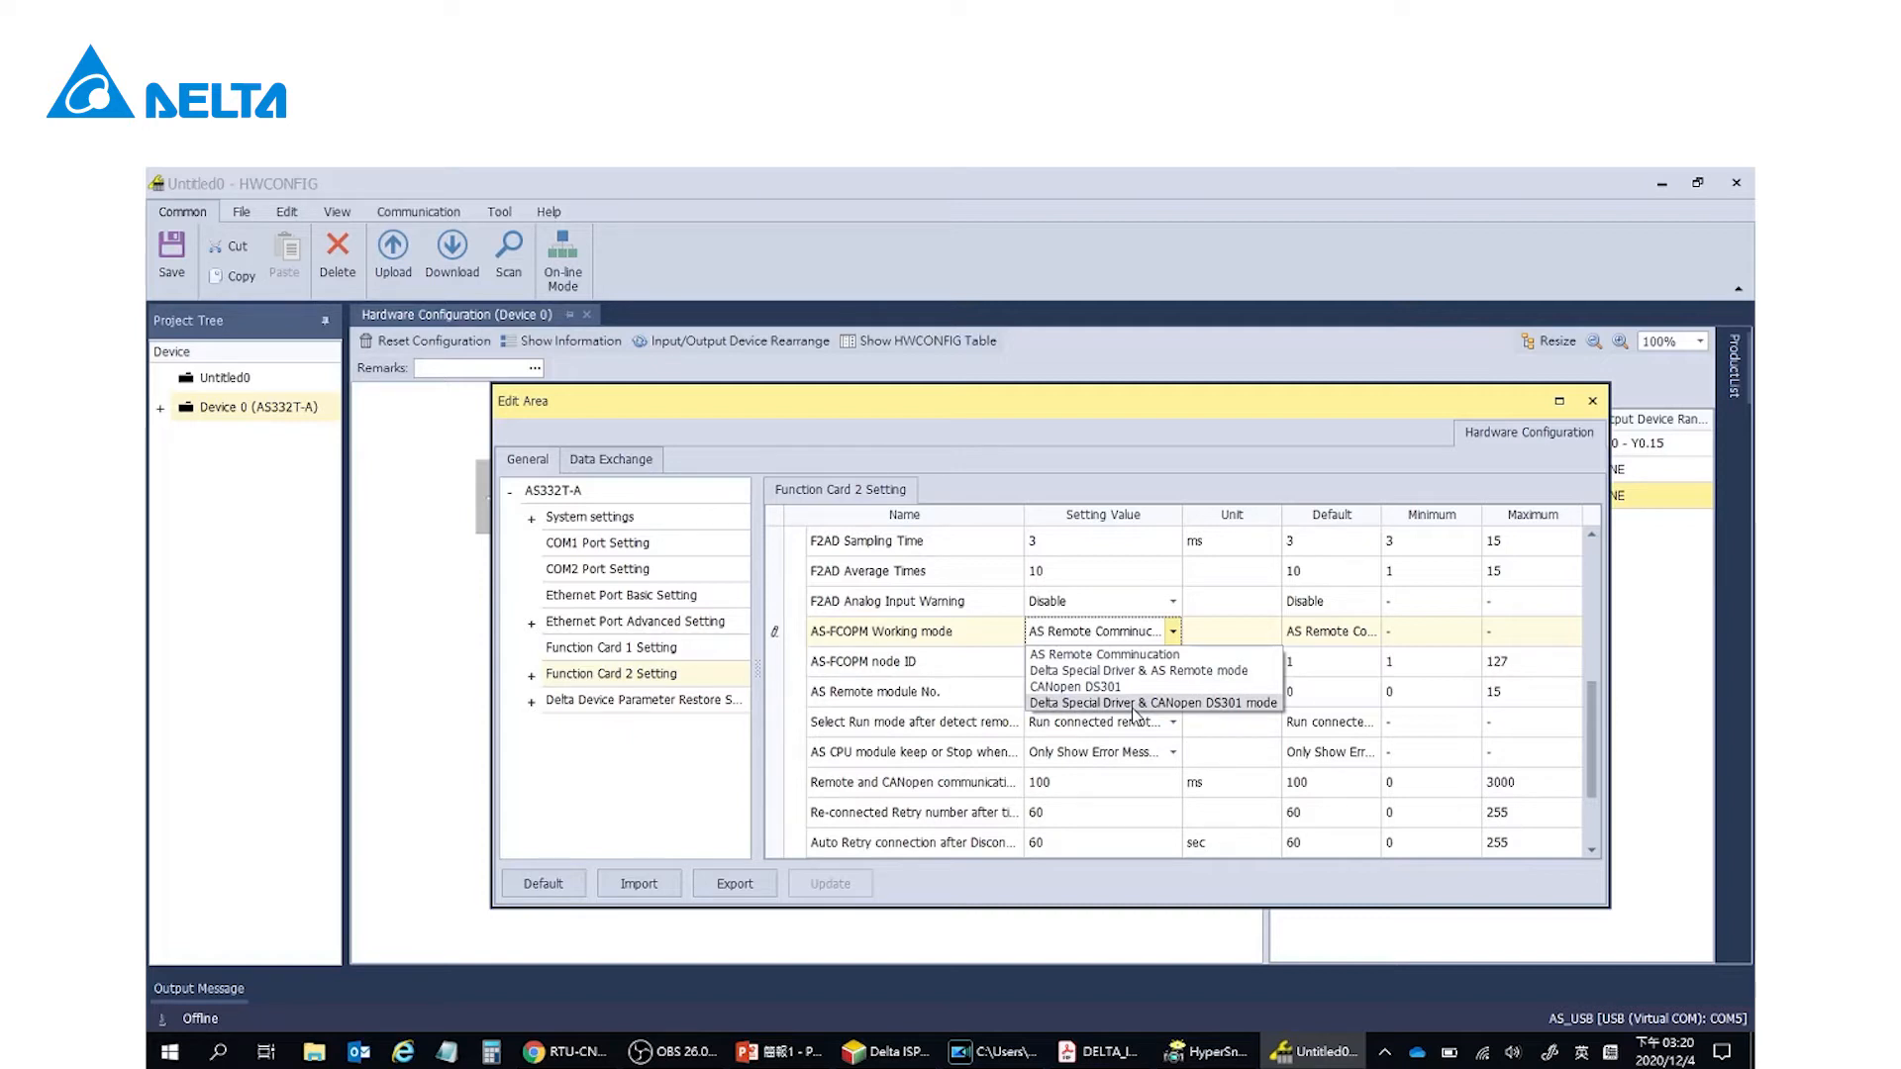
pyautogui.click(1133, 705)
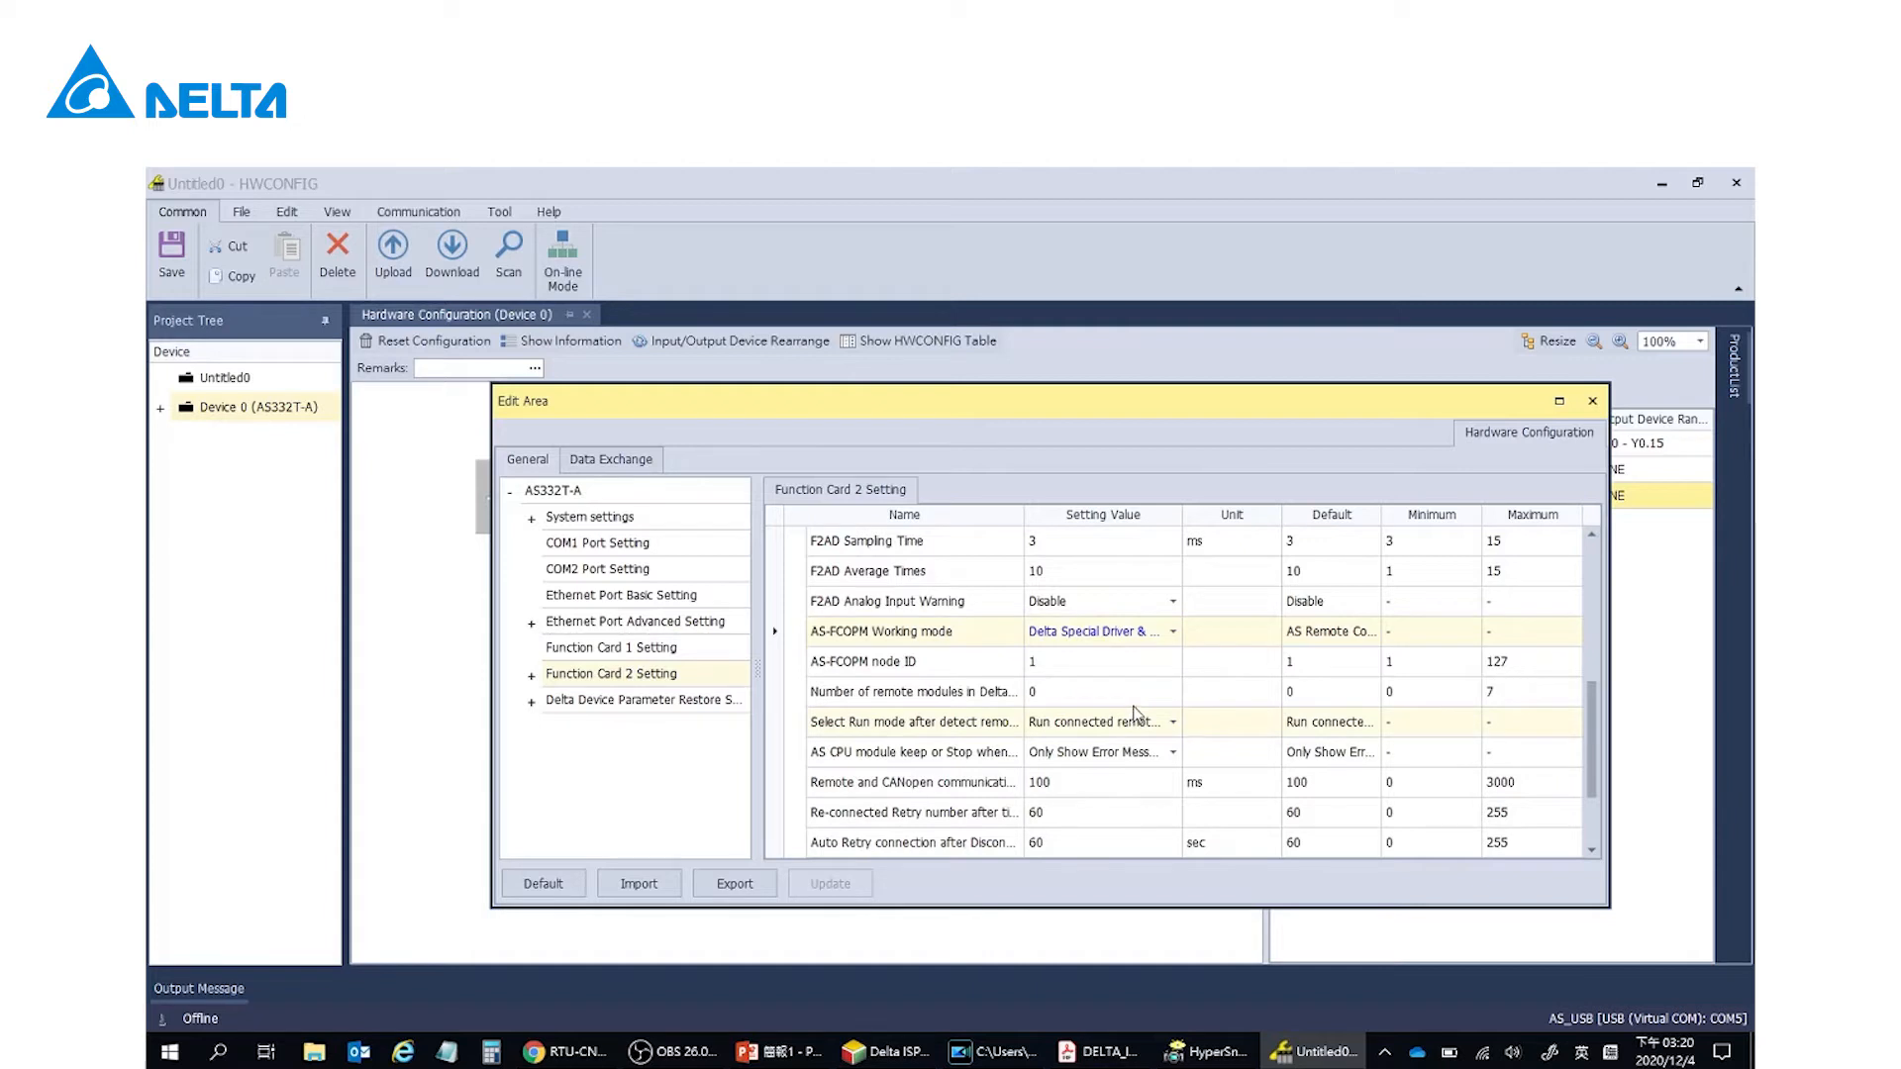
pyautogui.click(1173, 632)
pyautogui.click(1174, 633)
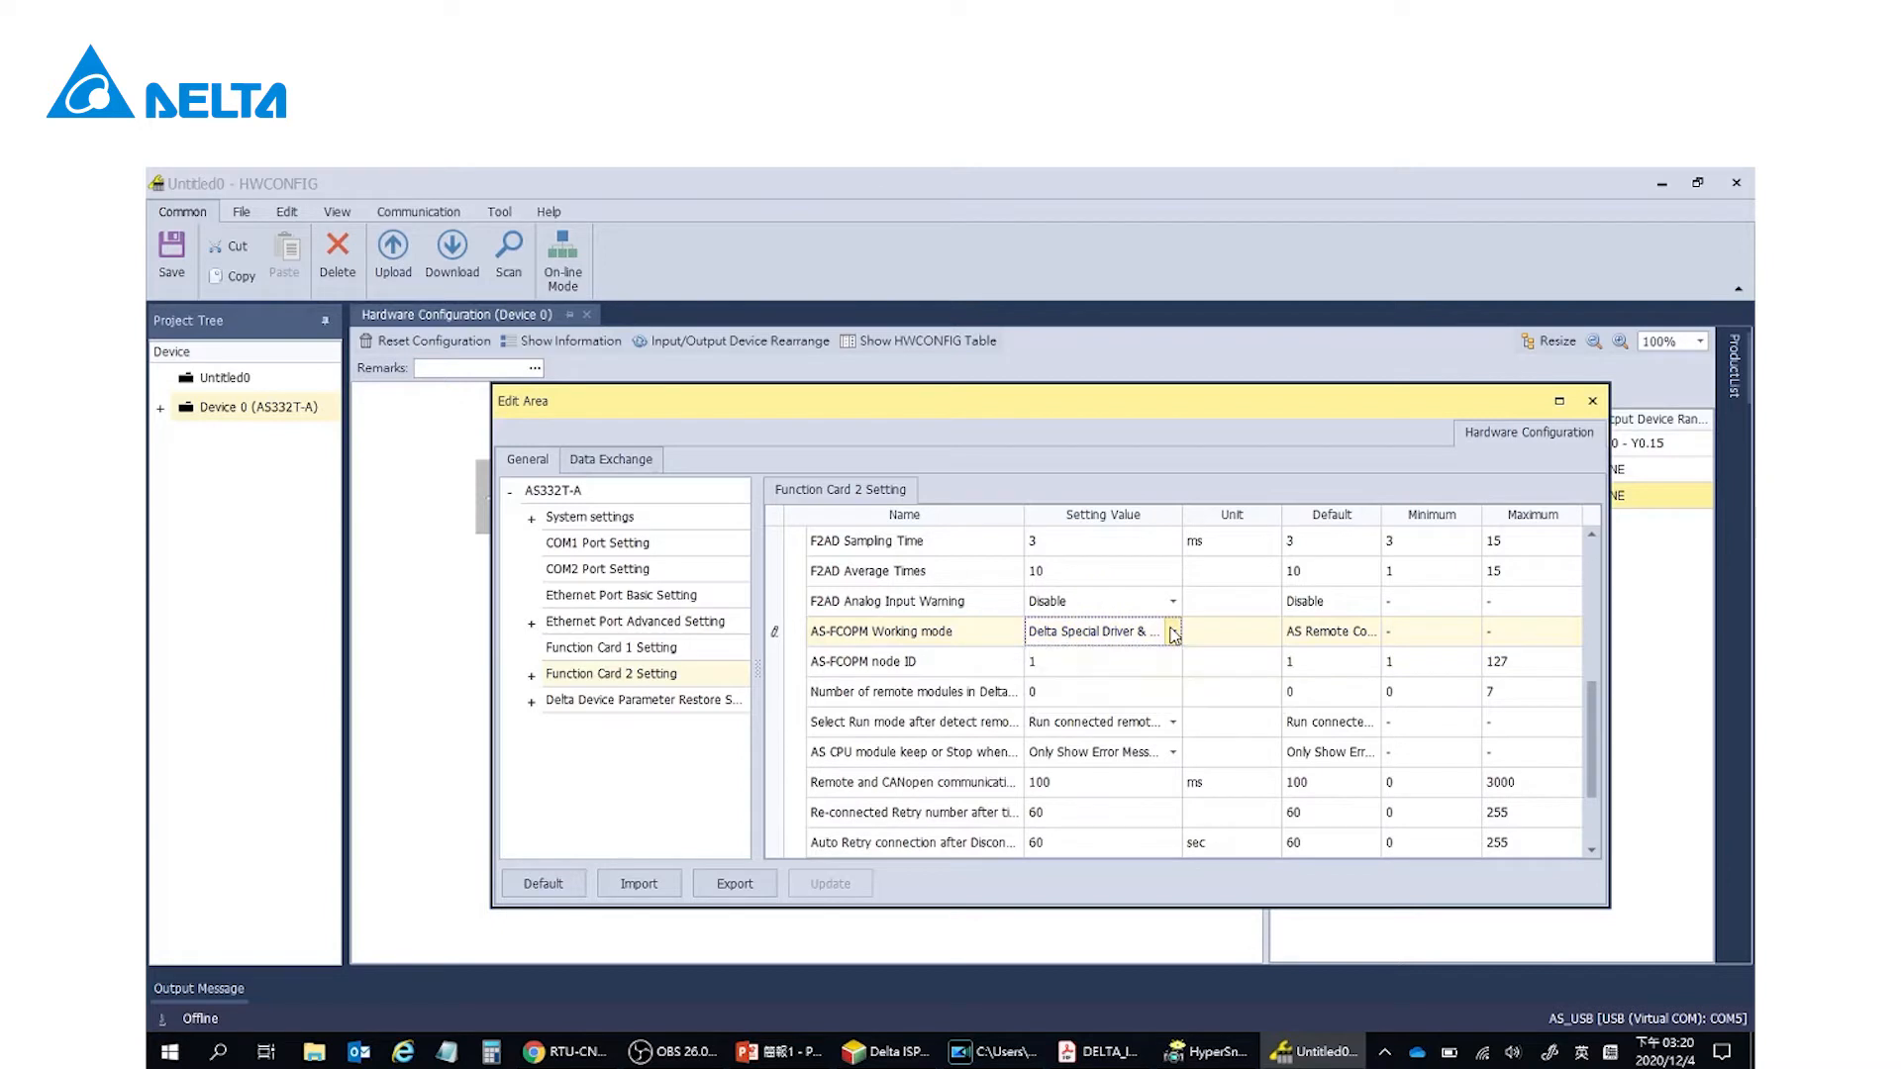
# - Set the AS-FCOPM bit rate to 1000k bps and close the CPU module's settings
pyautogui.moveTo(1601, 735); pyautogui.dragTo(1601, 779)
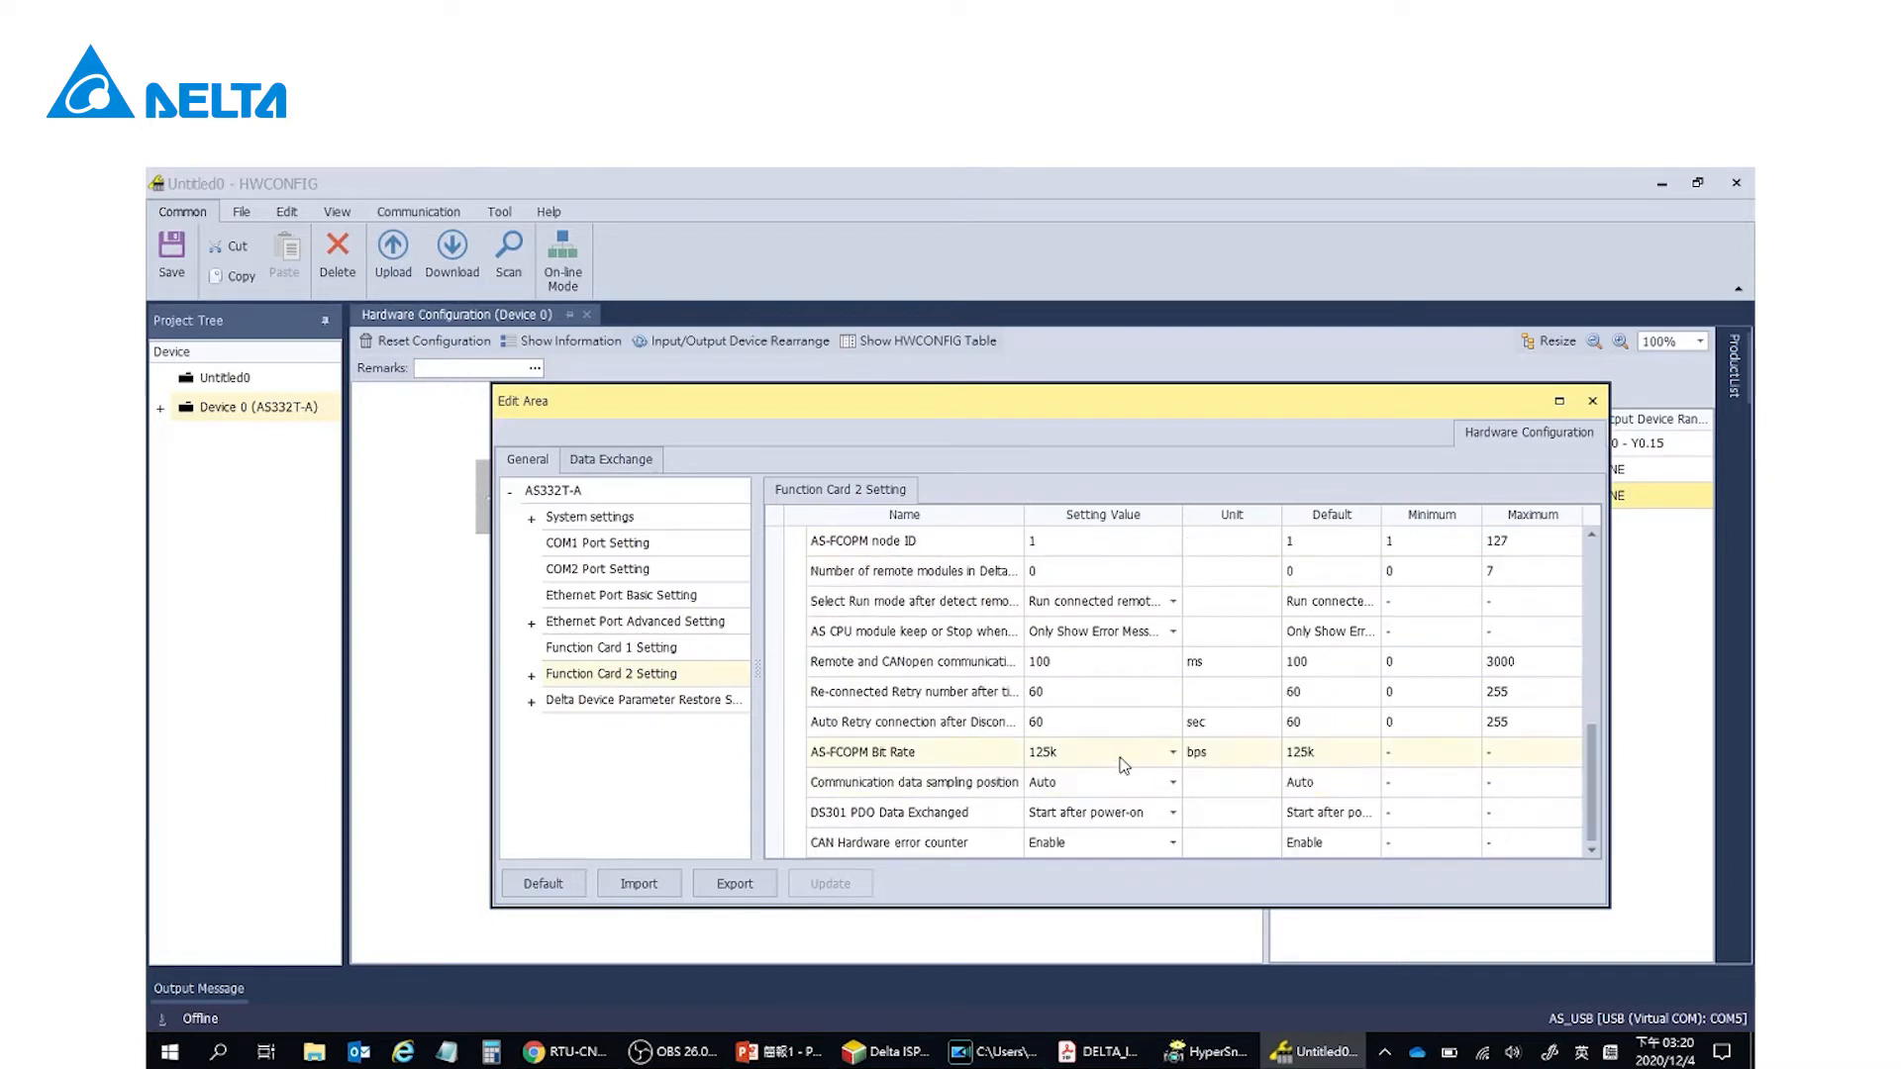
pyautogui.click(1171, 753)
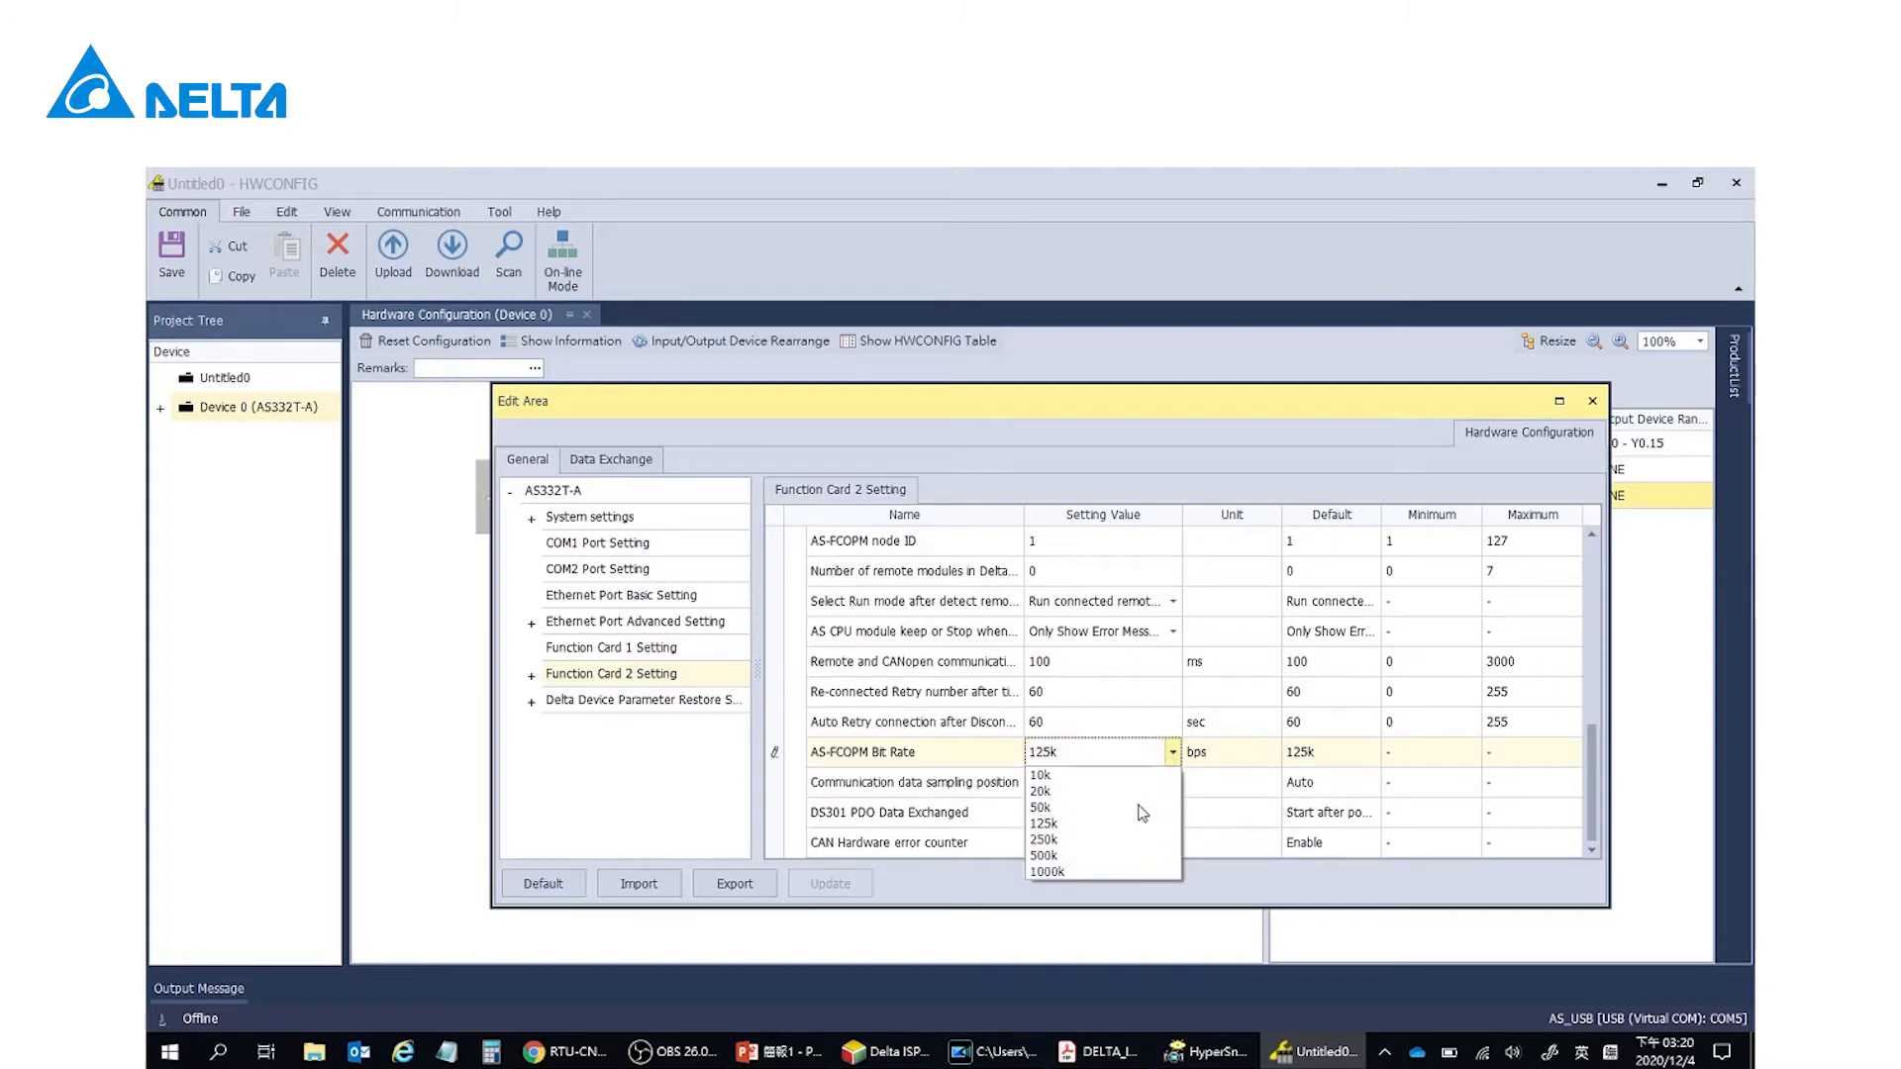
pyautogui.click(1138, 871)
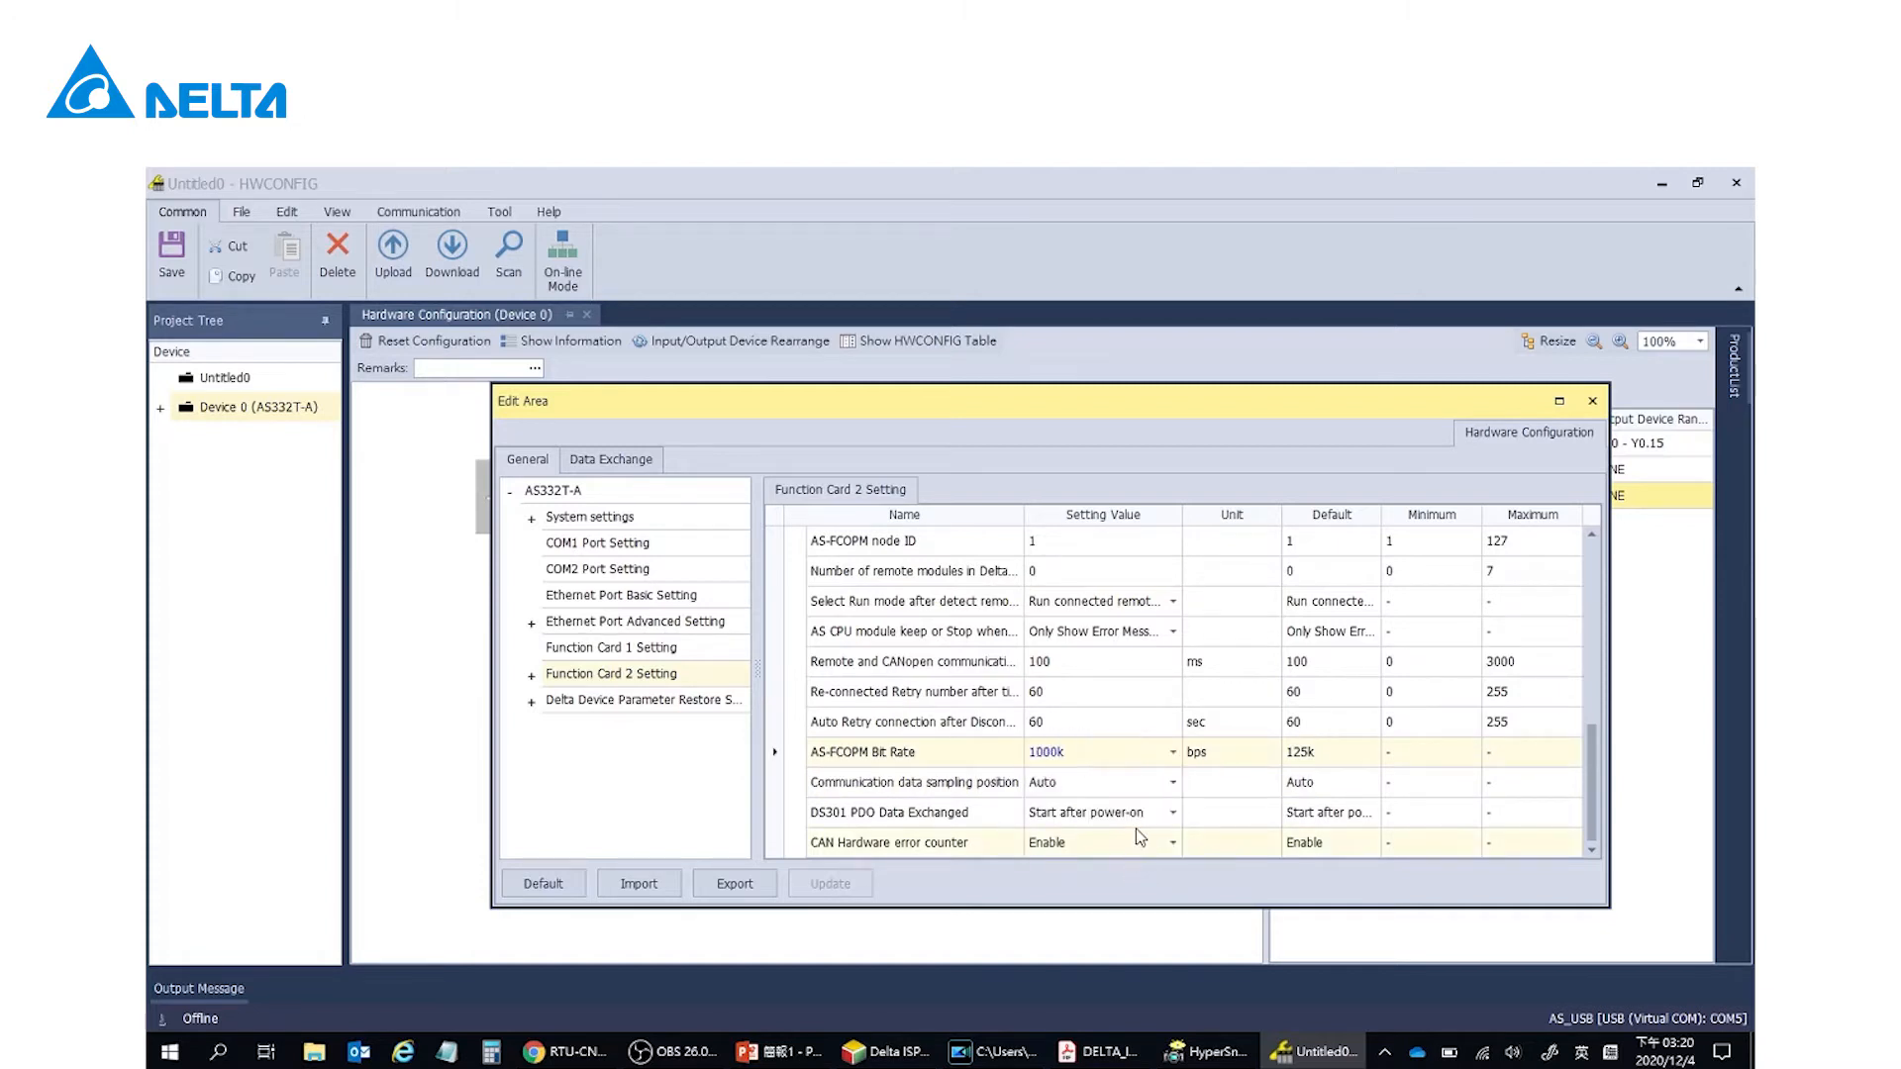
pyautogui.click(1592, 403)
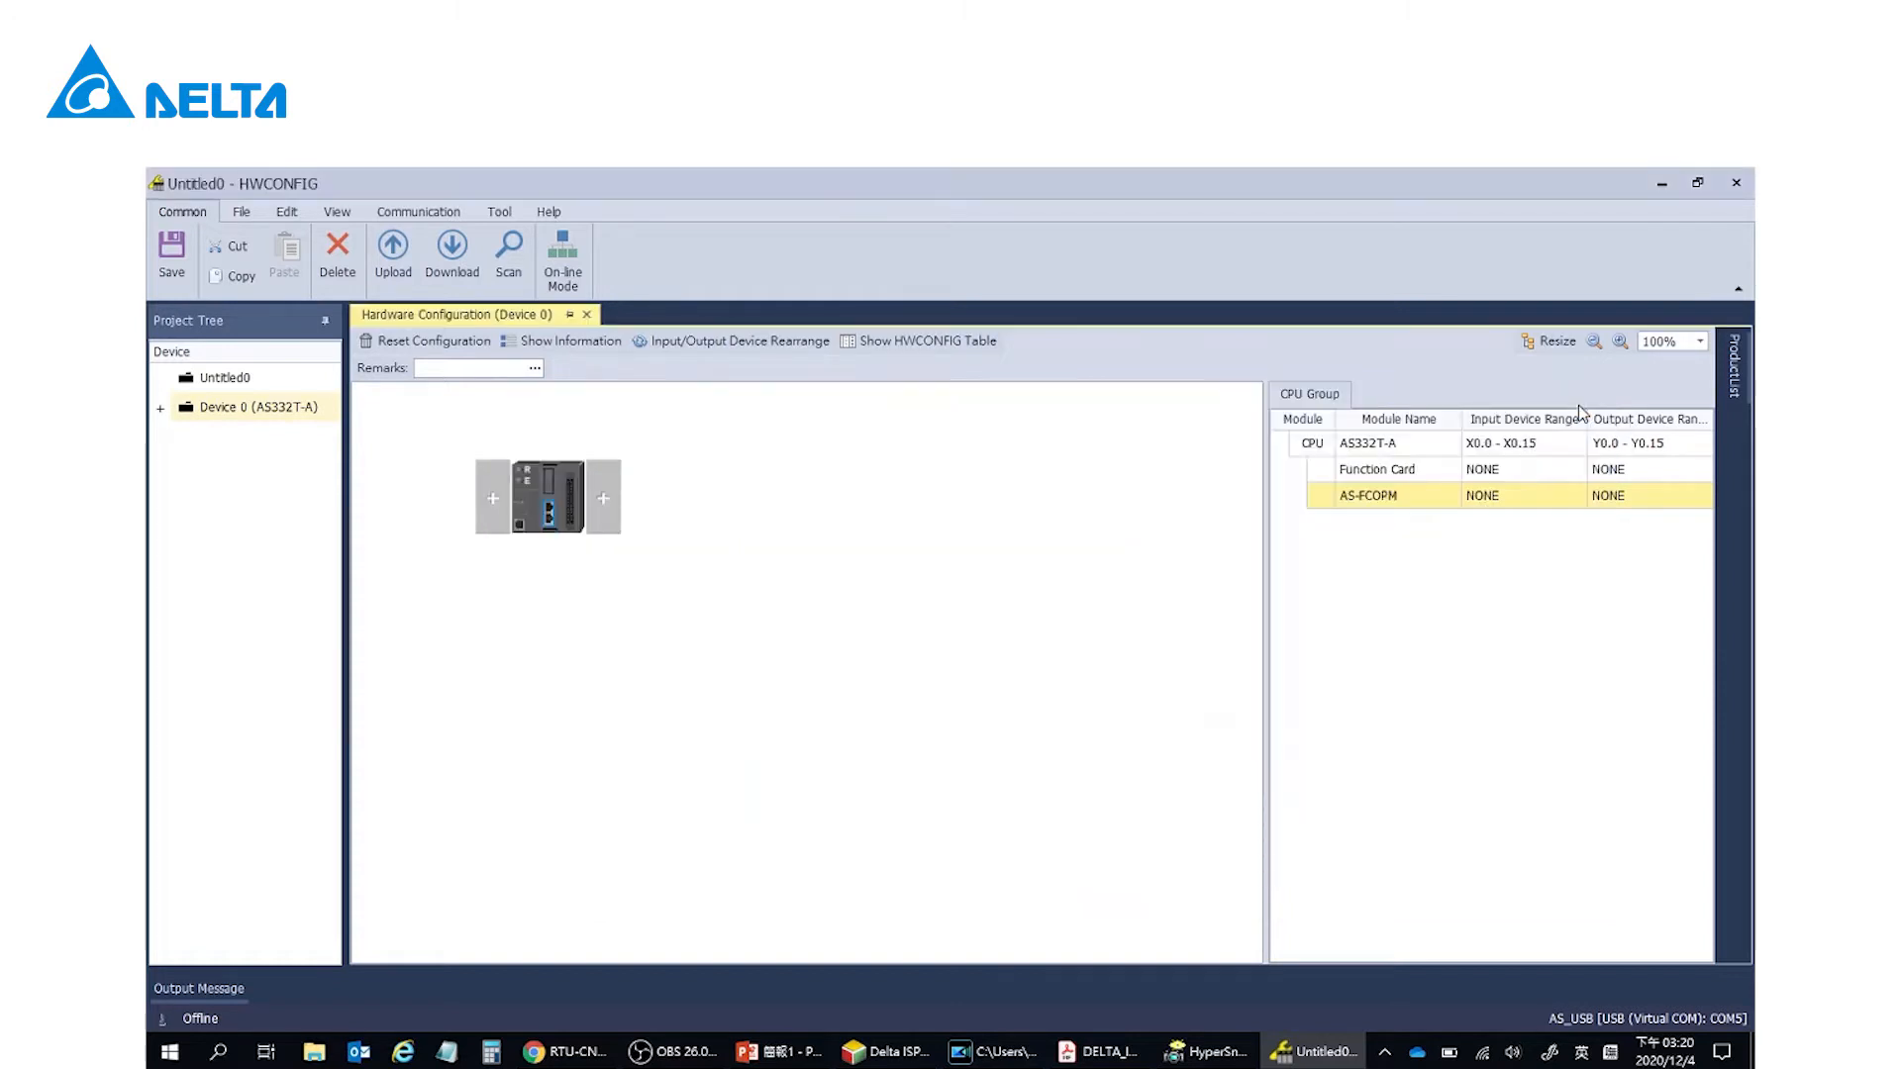
# - Download the hardware configuration of the AS332T-A to the PLC and close the download window
pyautogui.click(546, 485)
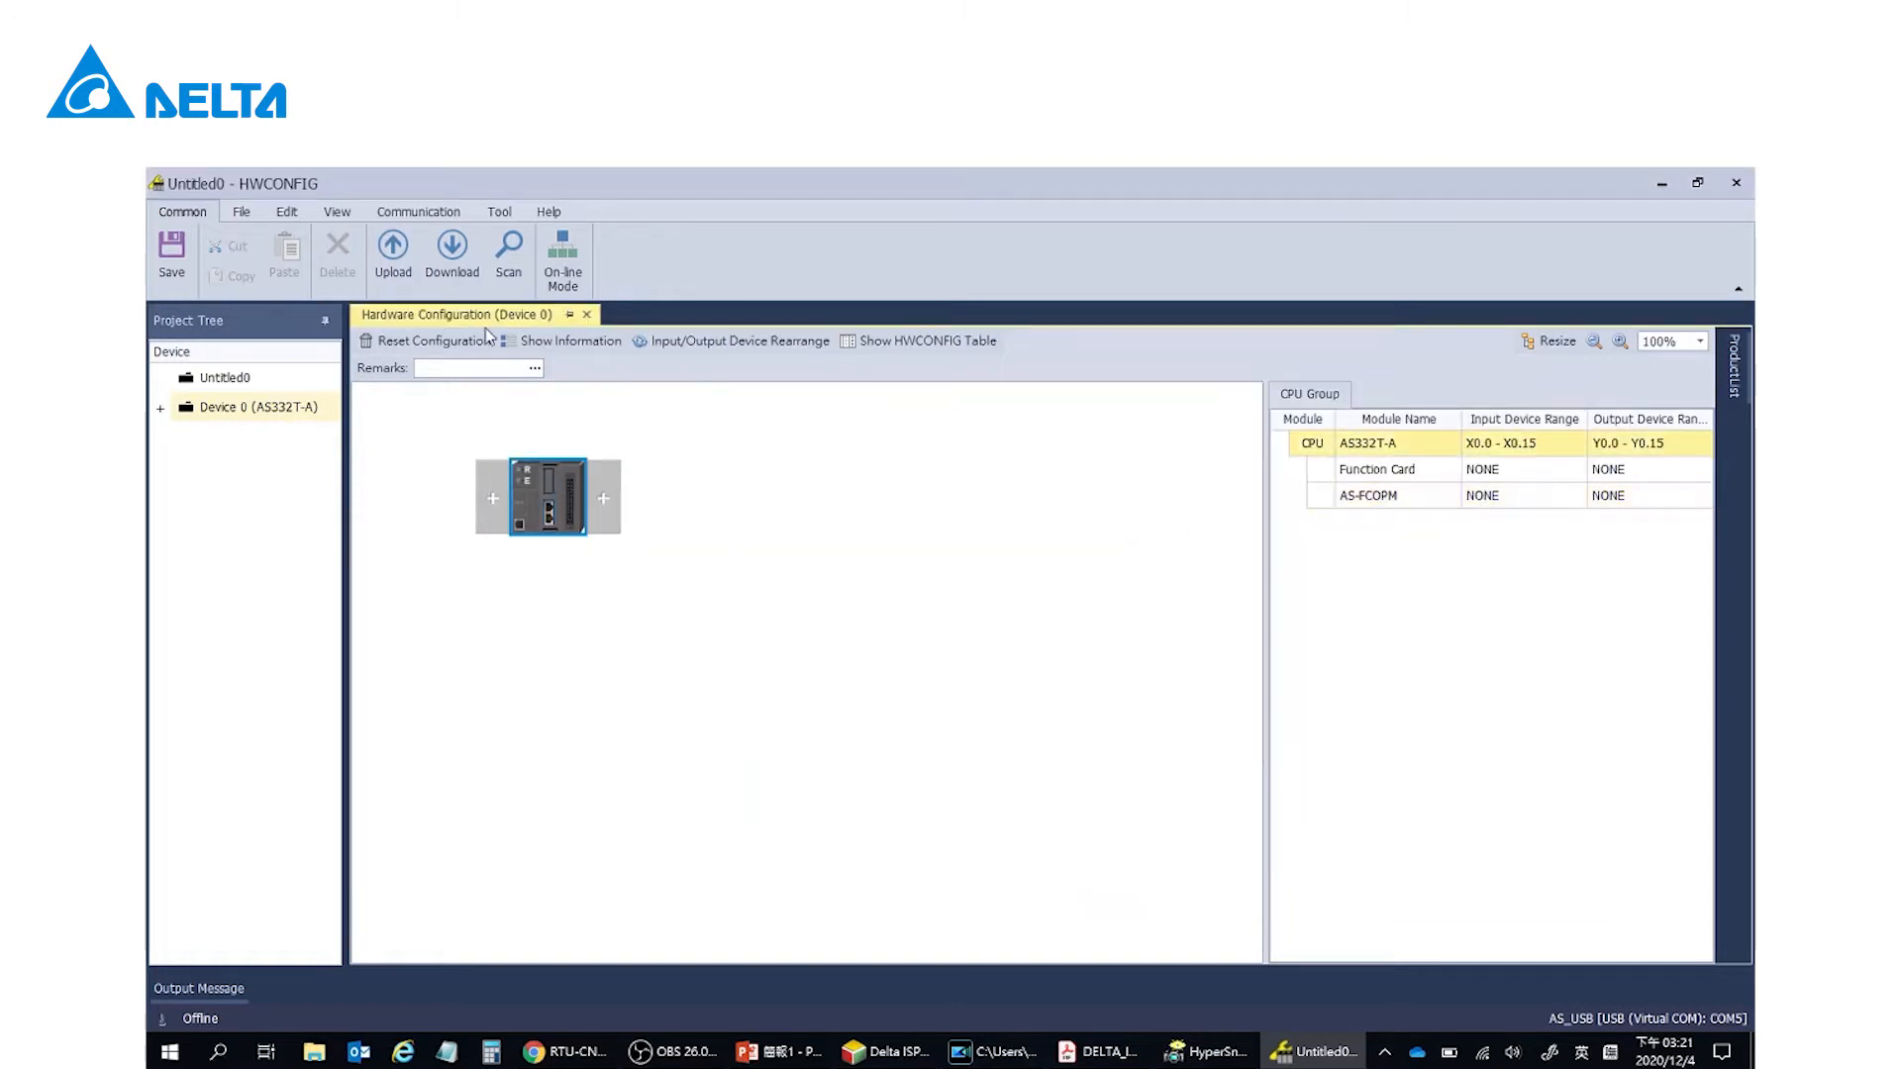
pyautogui.click(469, 280)
pyautogui.click(1349, 908)
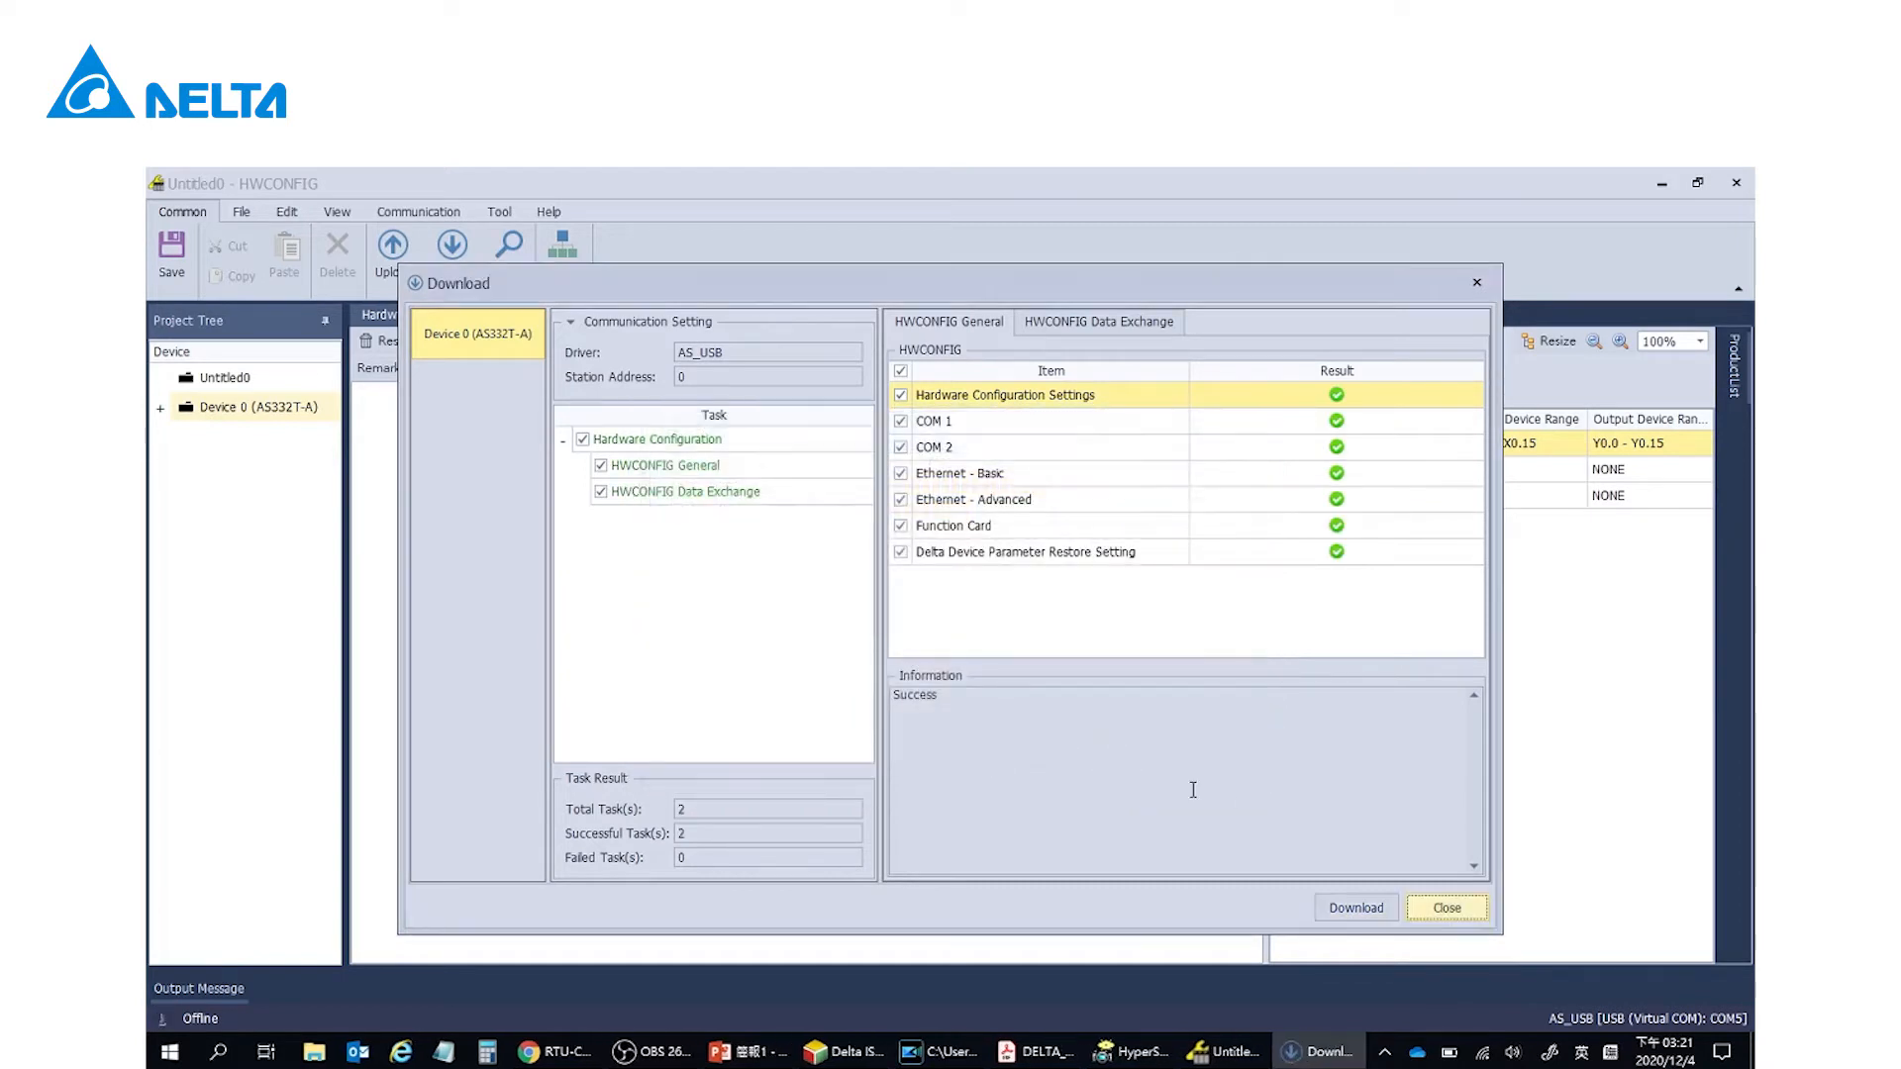
pyautogui.click(1421, 909)
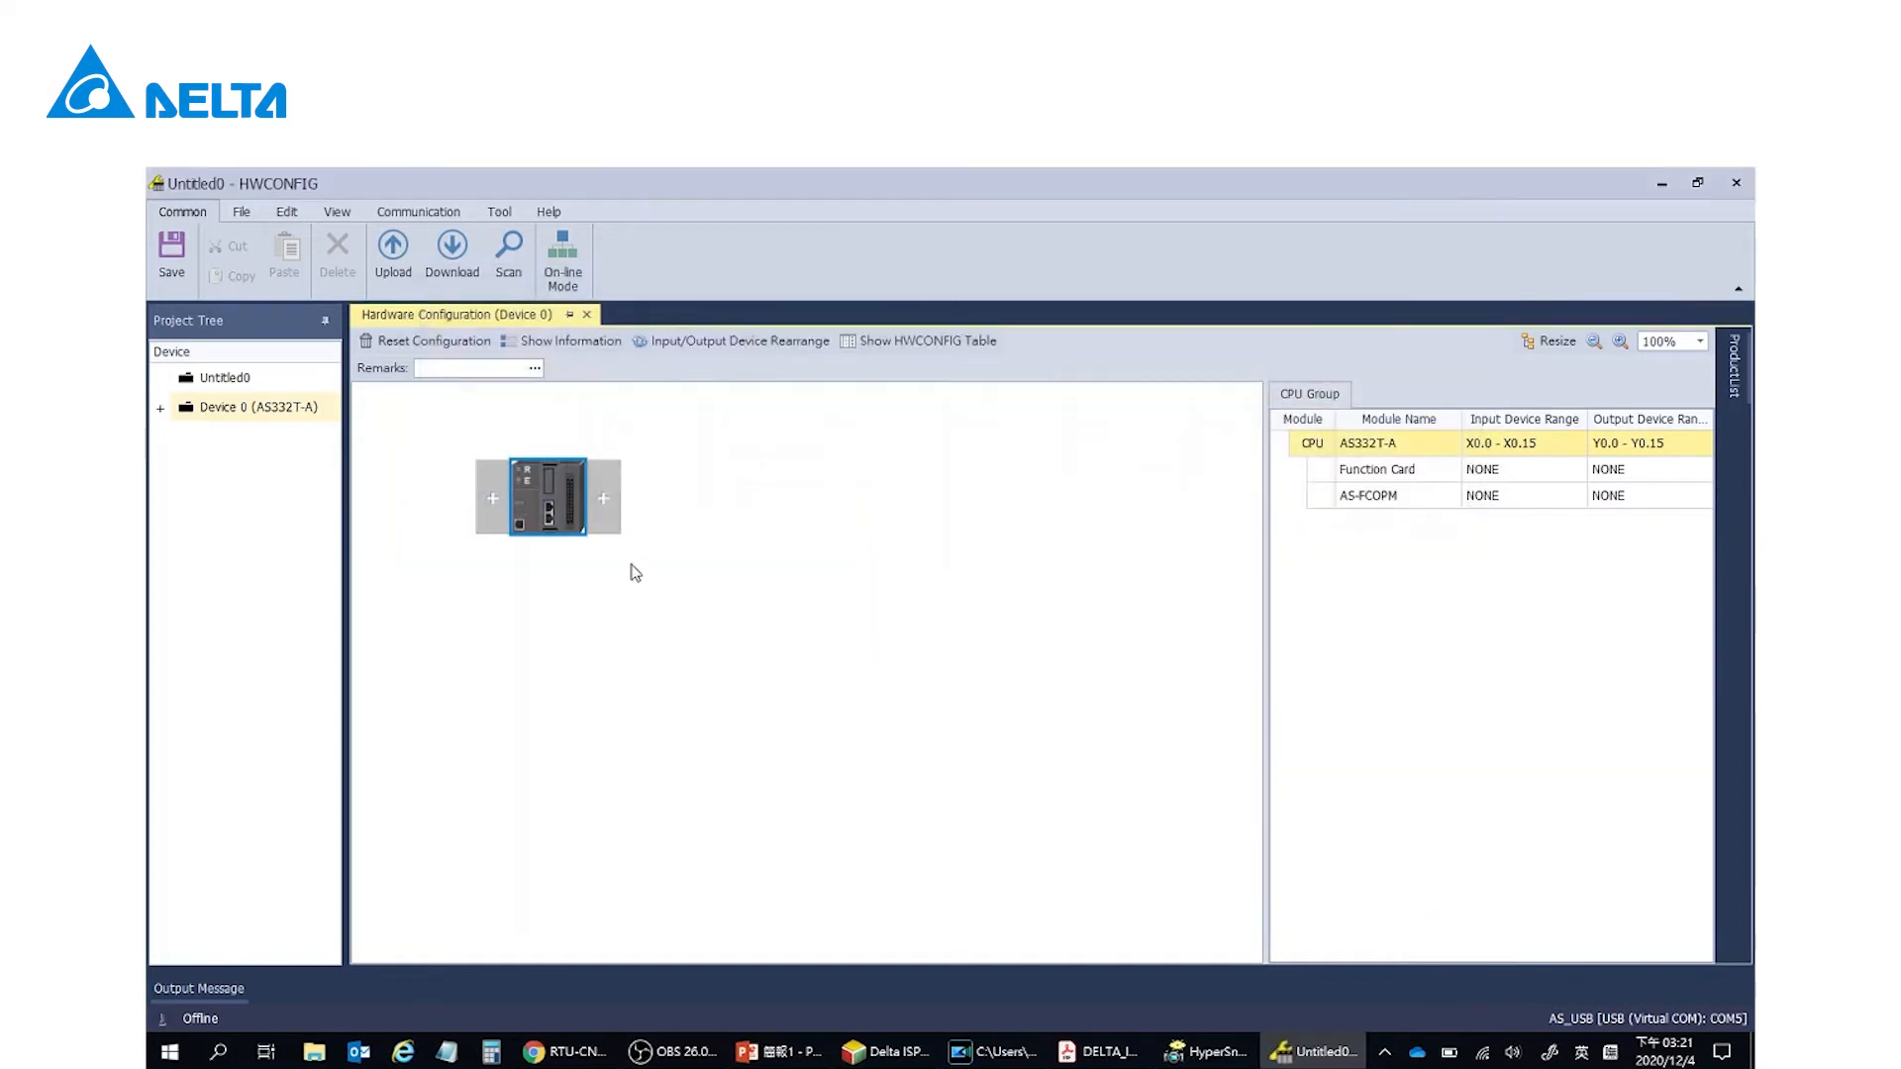
# - Launch CANopen Builder for the AS-FCOPM card from the CPU module, saving the project first
pyautogui.click(552, 510)
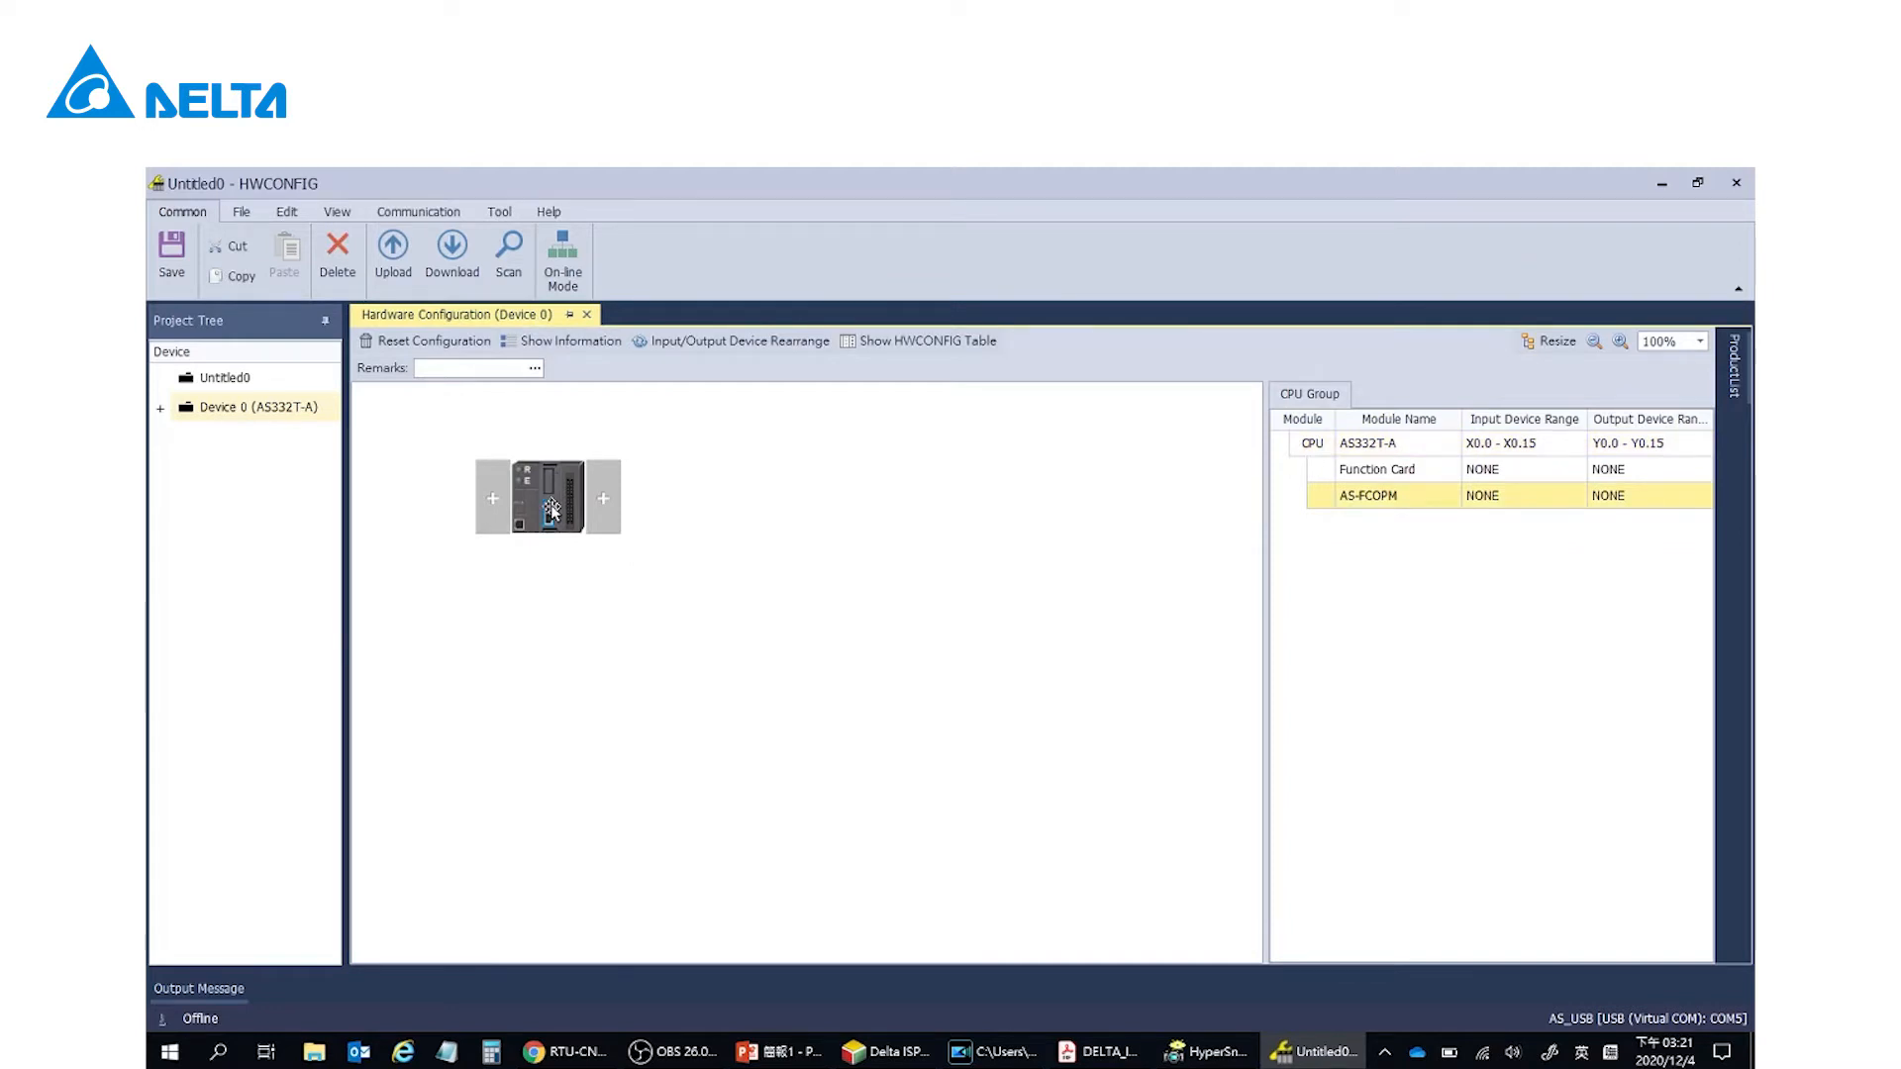
pyautogui.rightClick(553, 510)
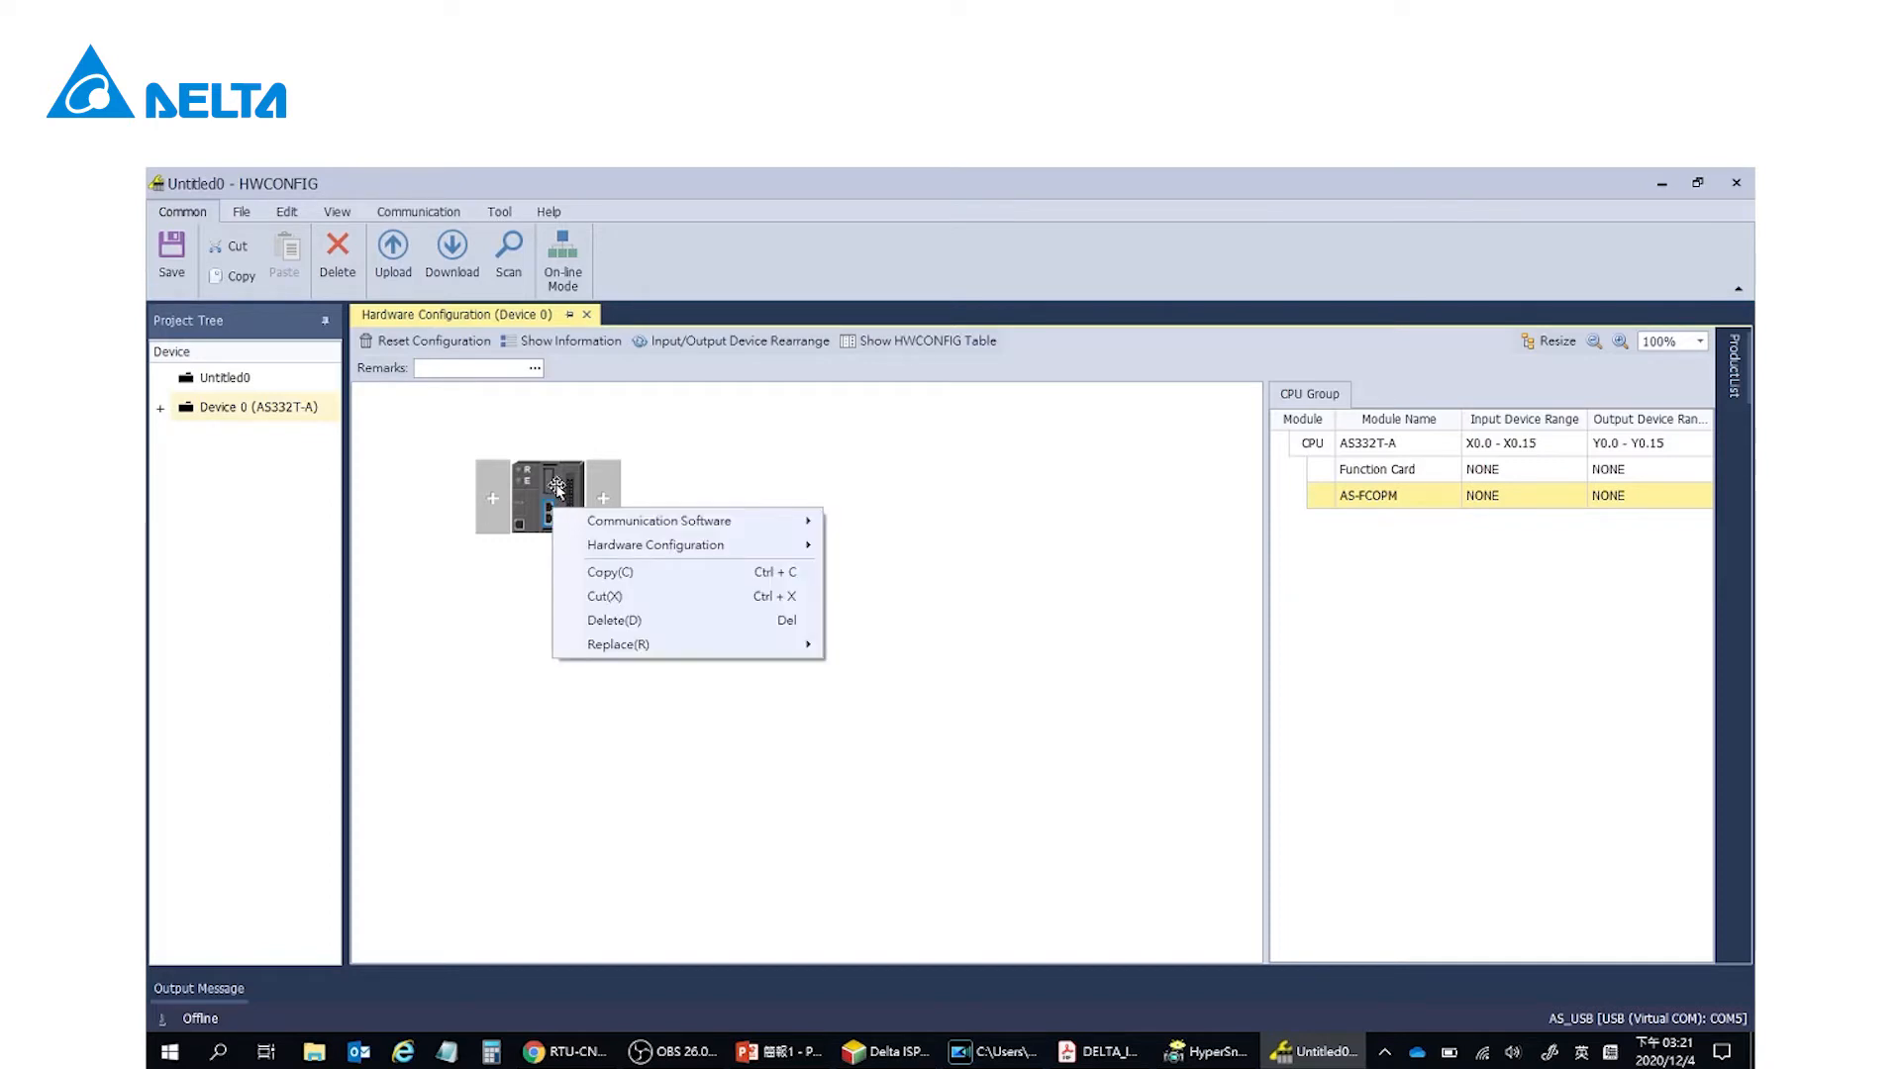
pyautogui.click(557, 489)
pyautogui.rightClick(569, 495)
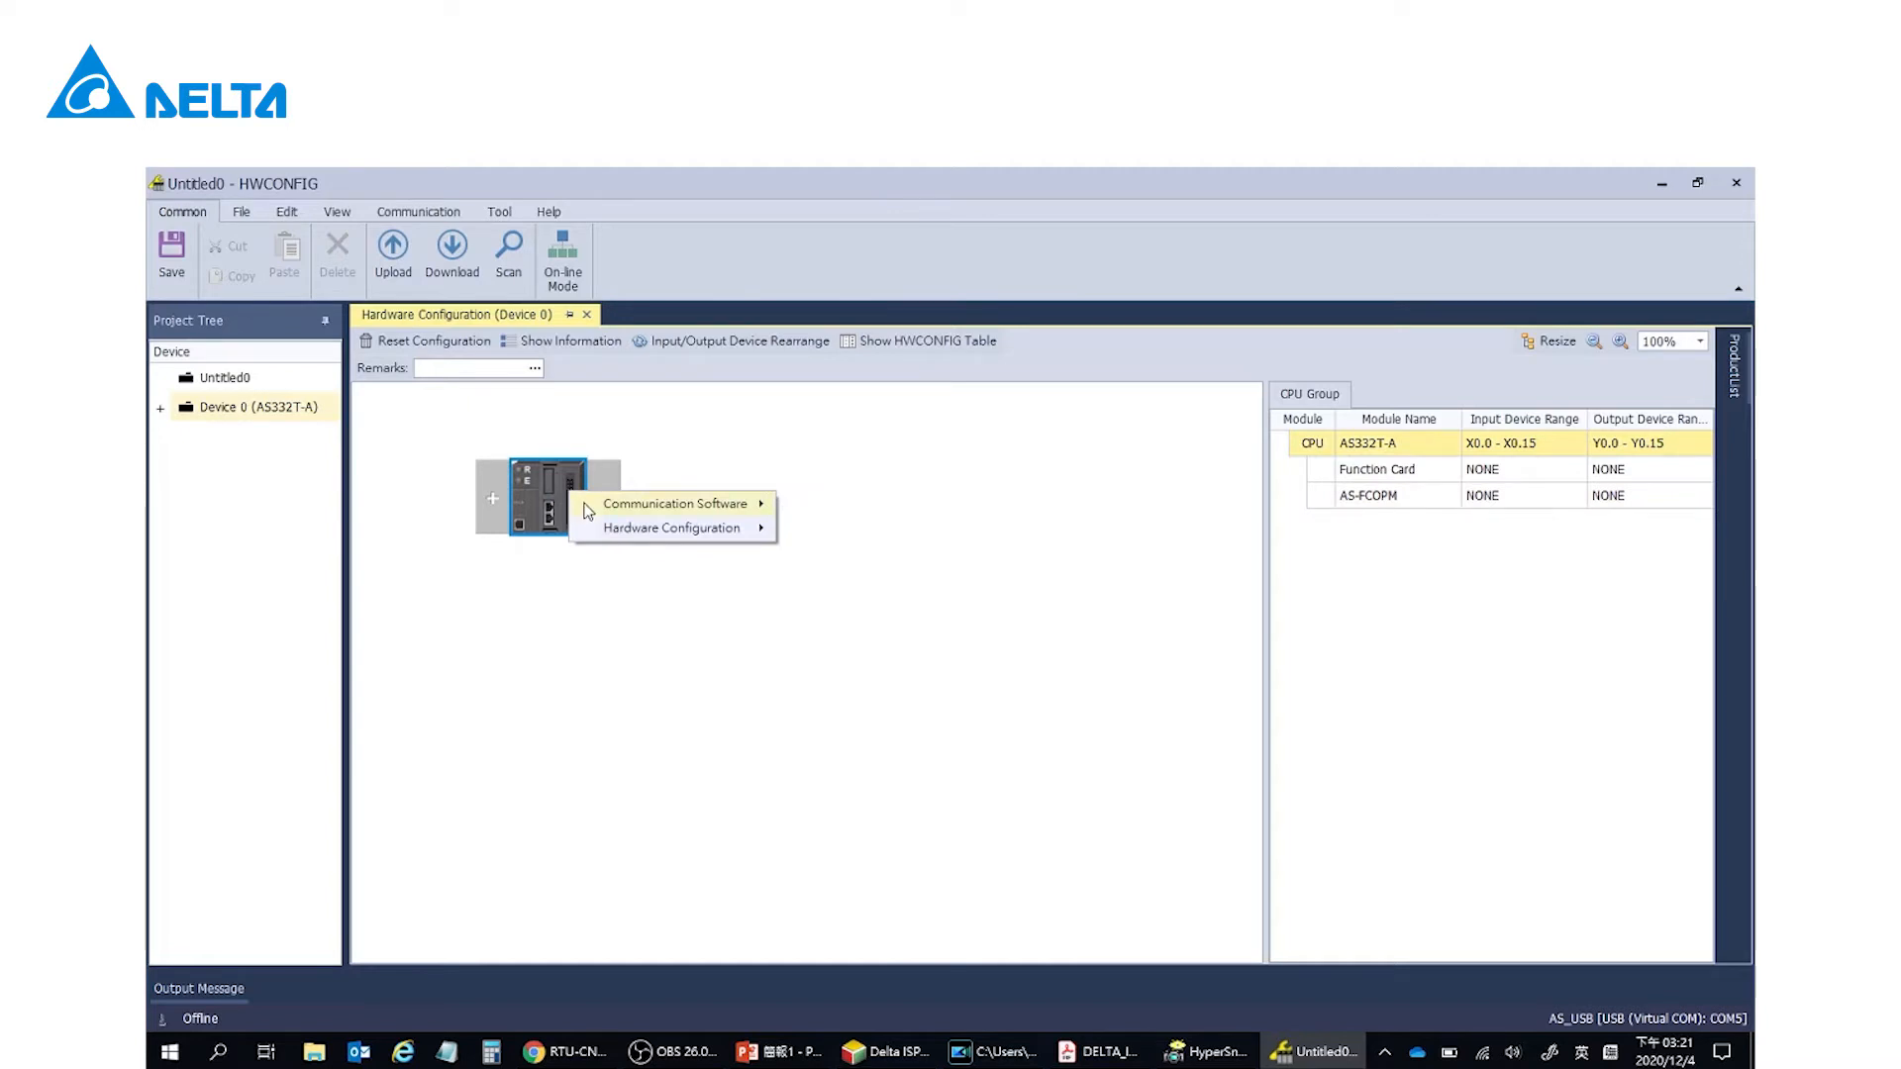
pyautogui.moveTo(589, 509)
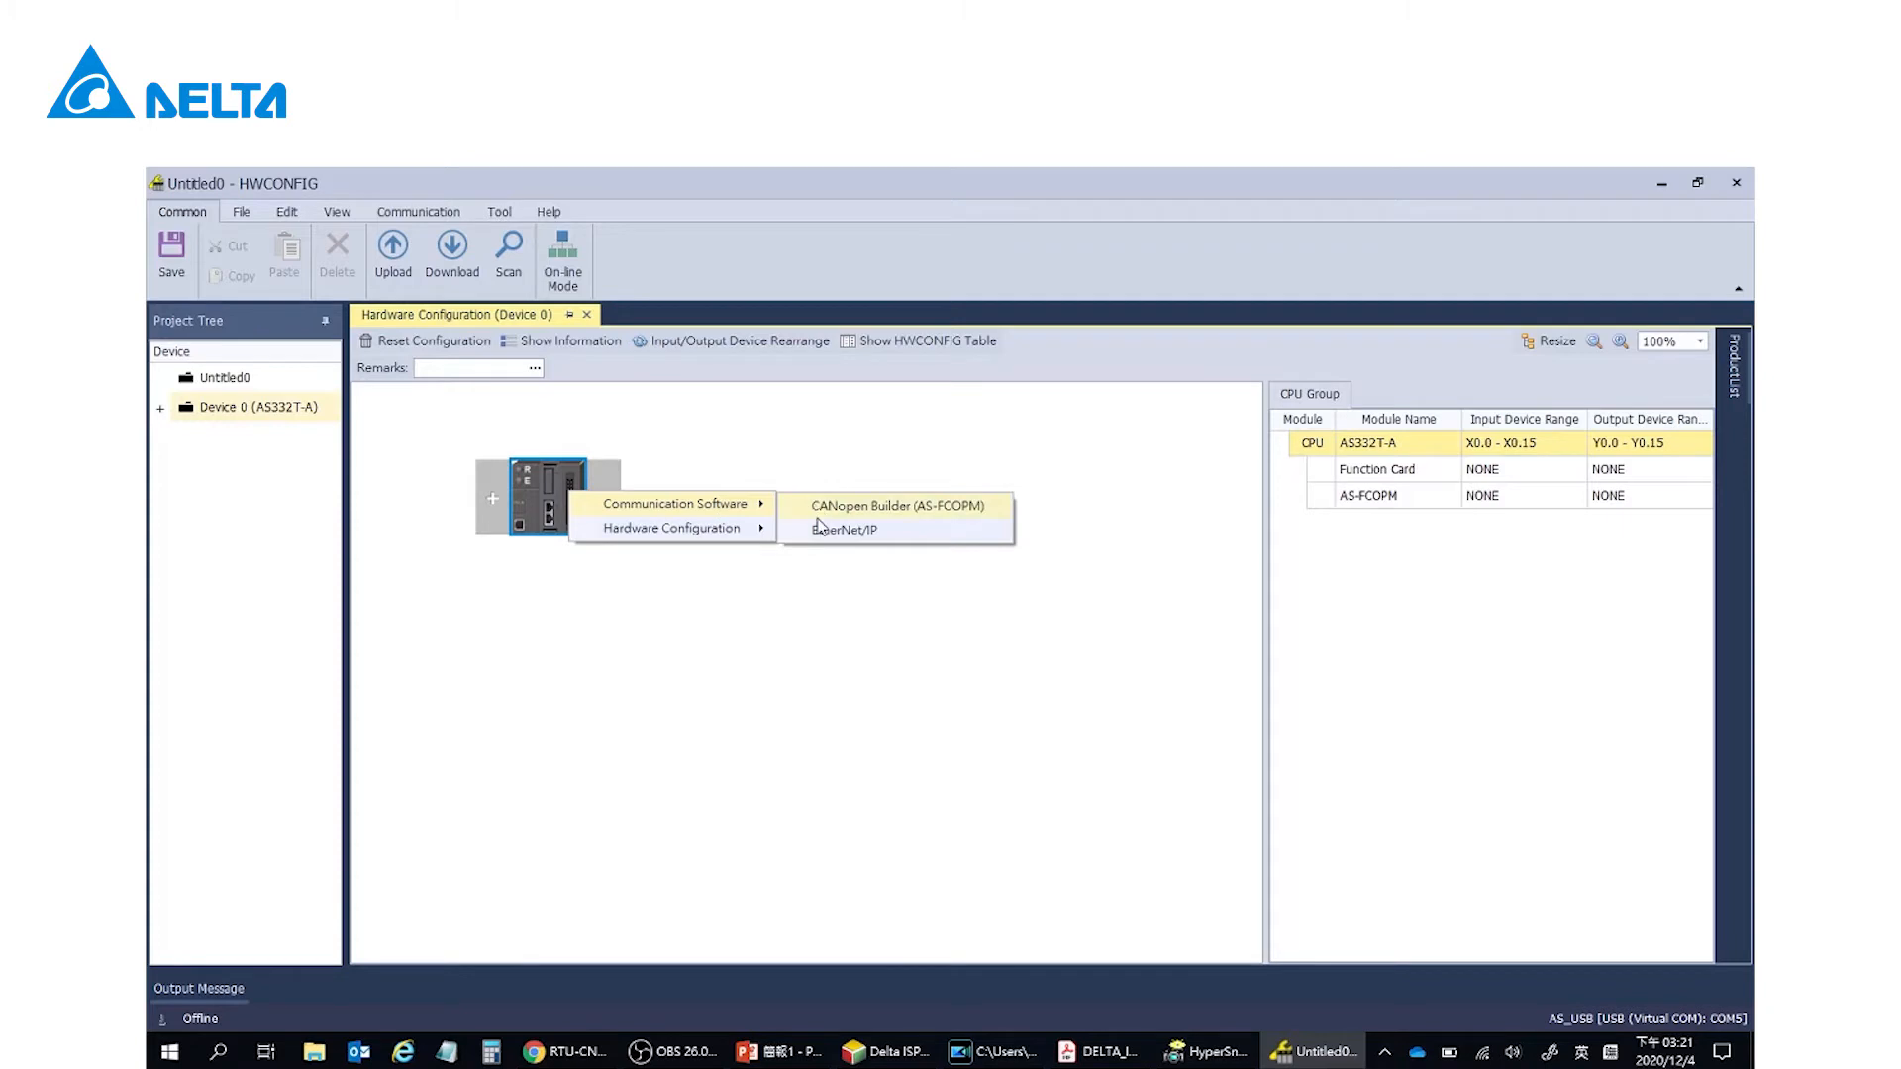
pyautogui.click(879, 513)
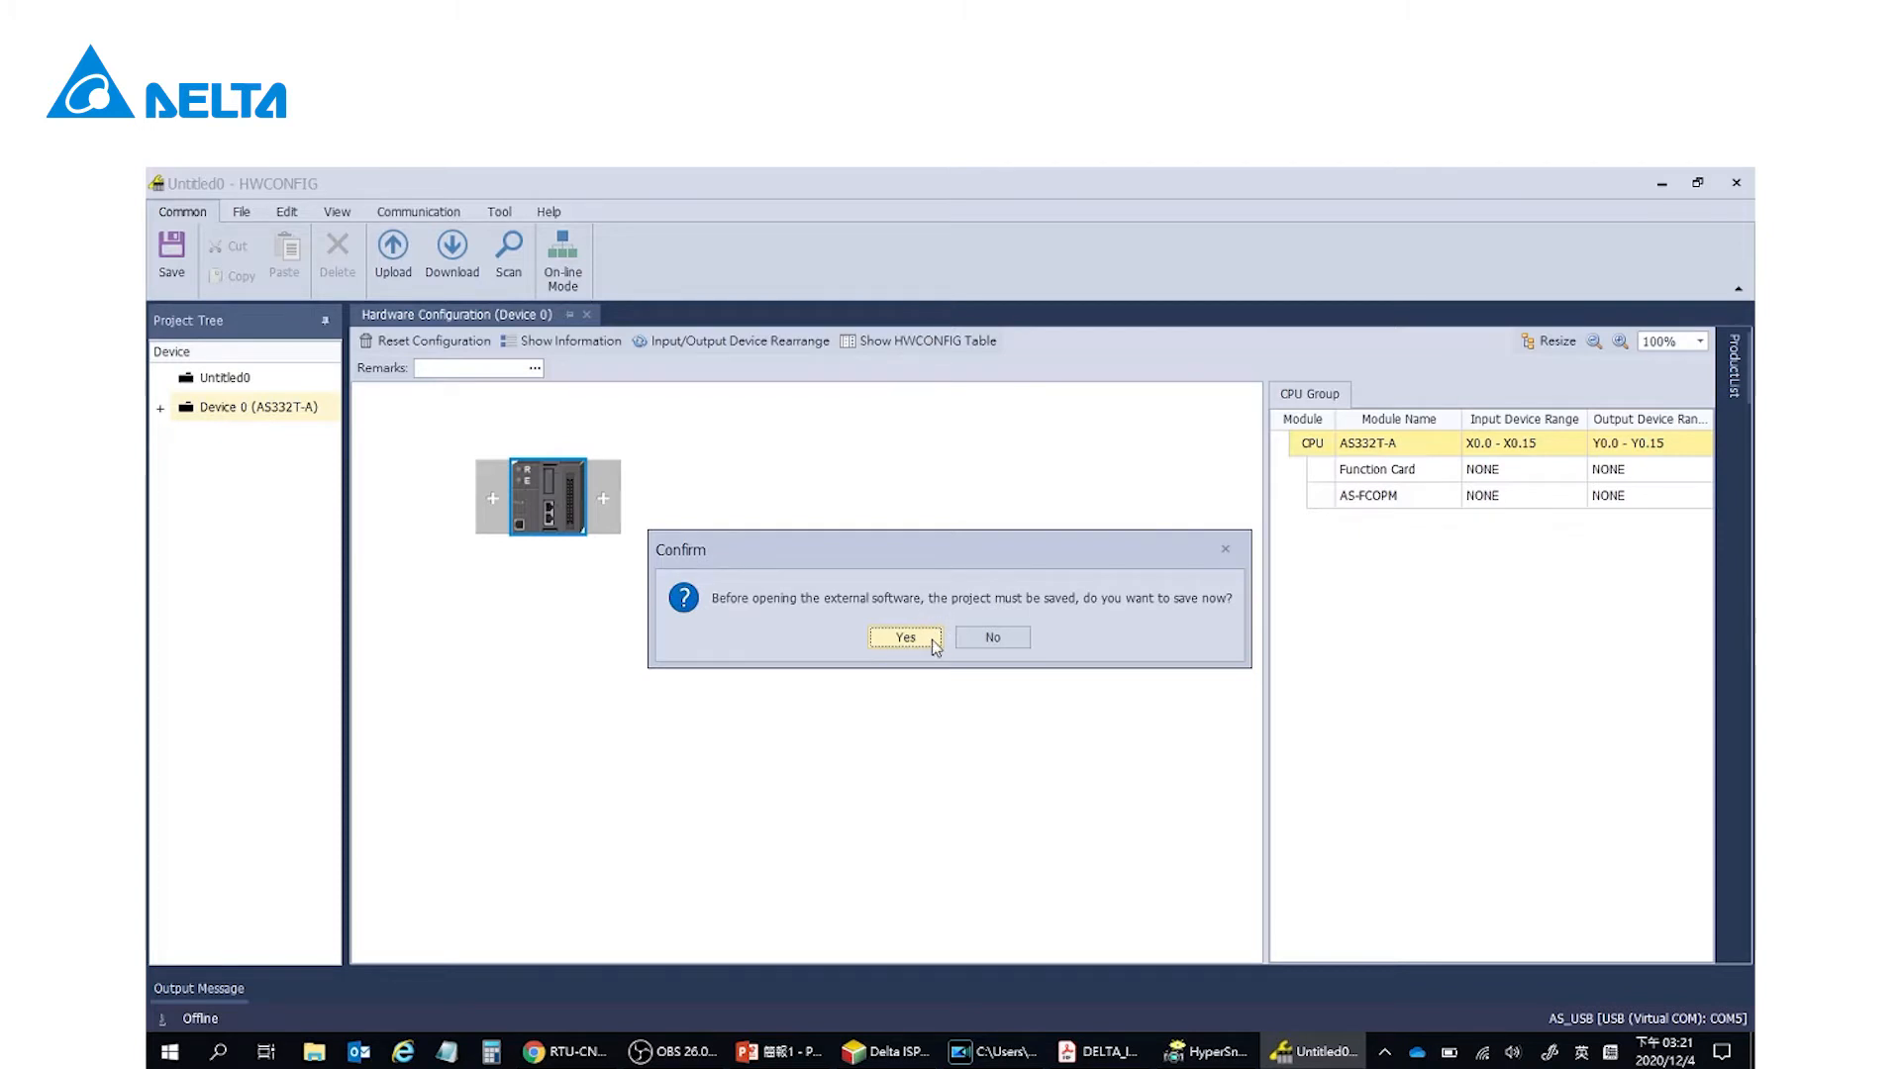
pyautogui.click(906, 638)
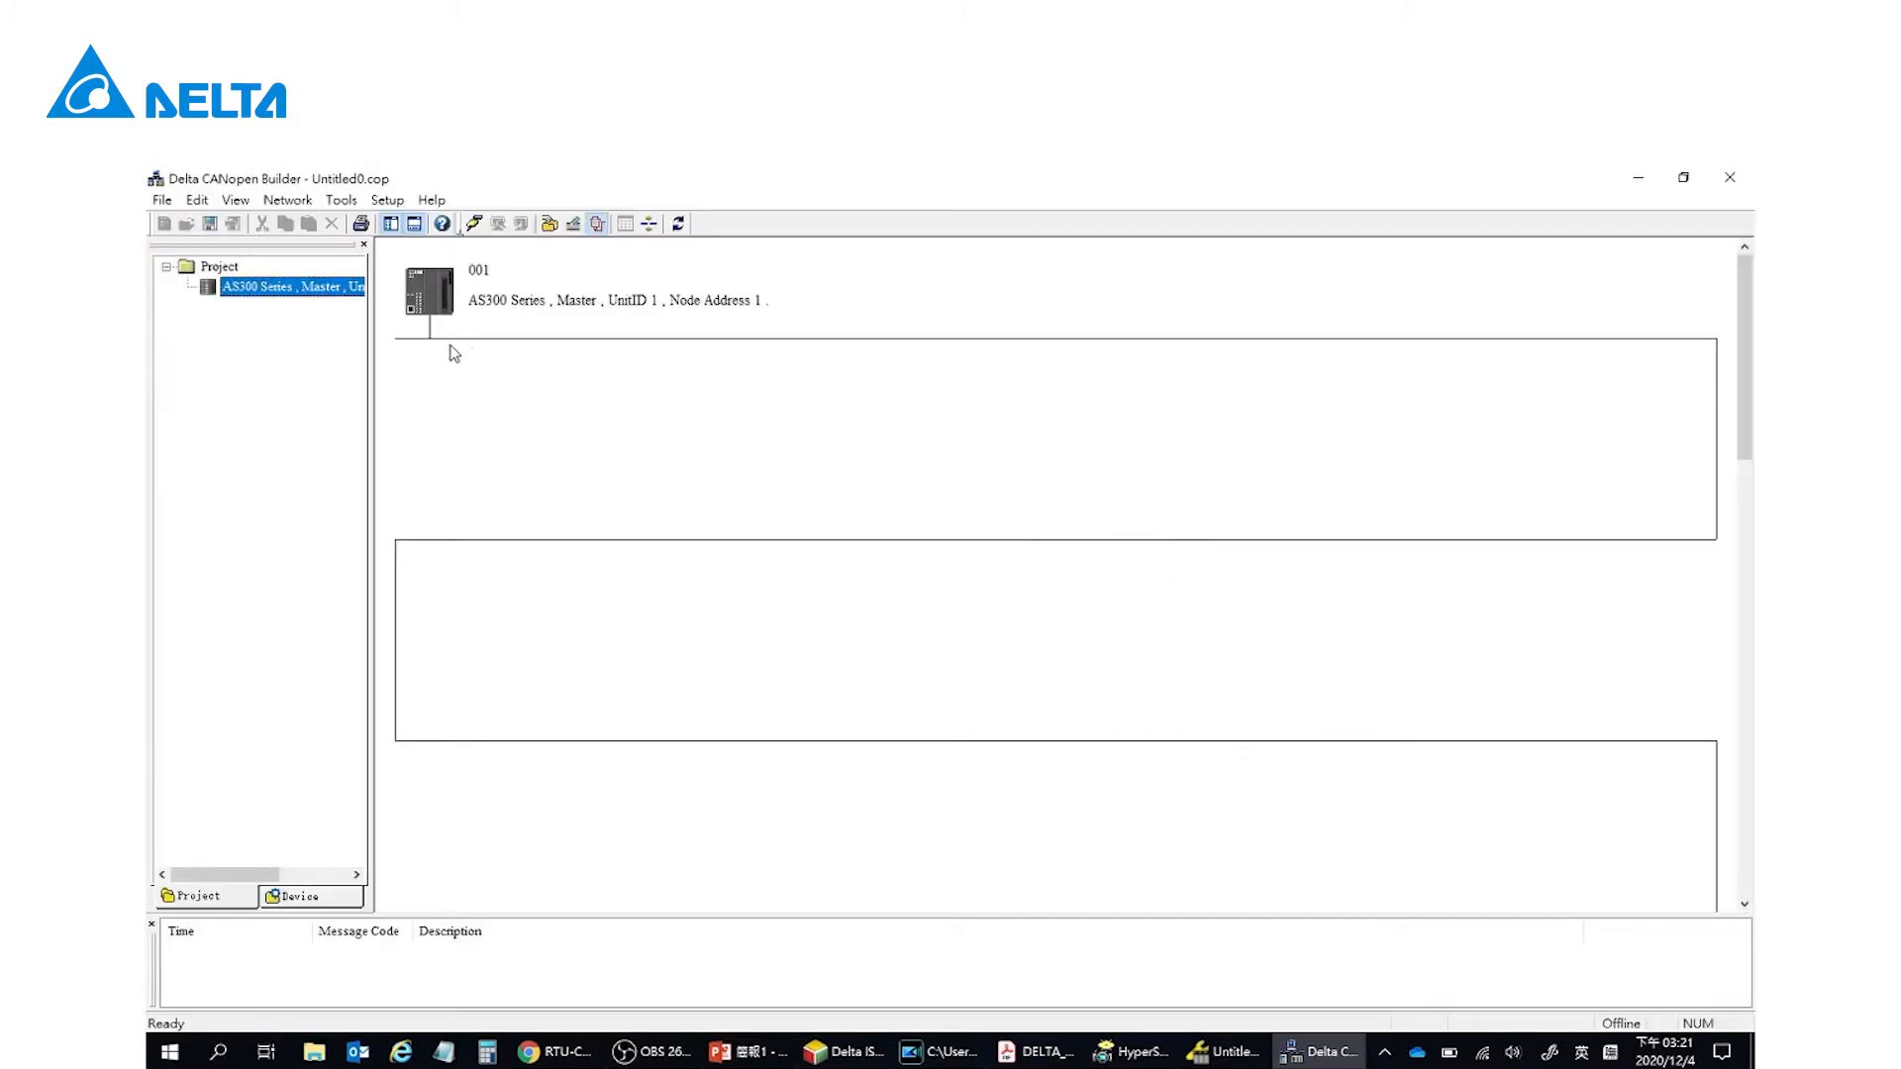
# - Go online with the CANopen master and scan the network, stopping the scan once the RTU-CN01 node is detected
pyautogui.click(478, 232)
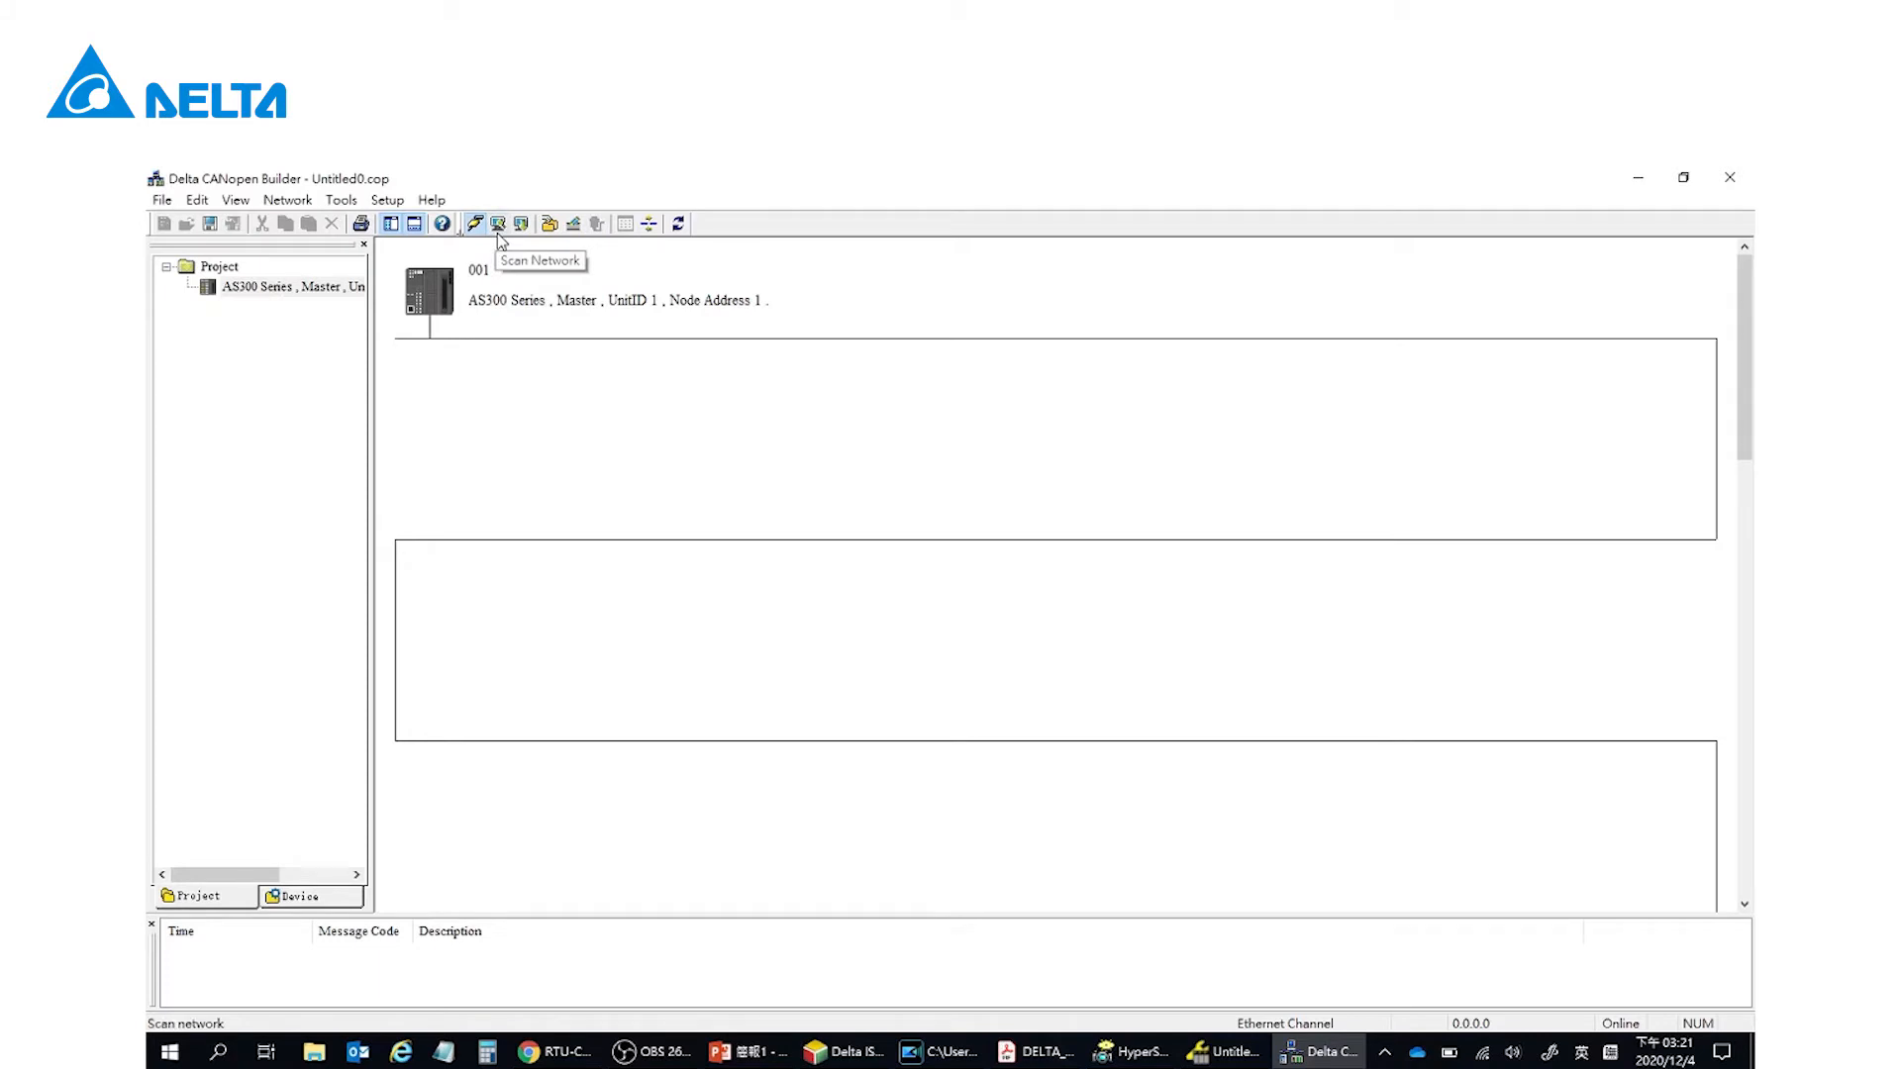
pyautogui.click(498, 226)
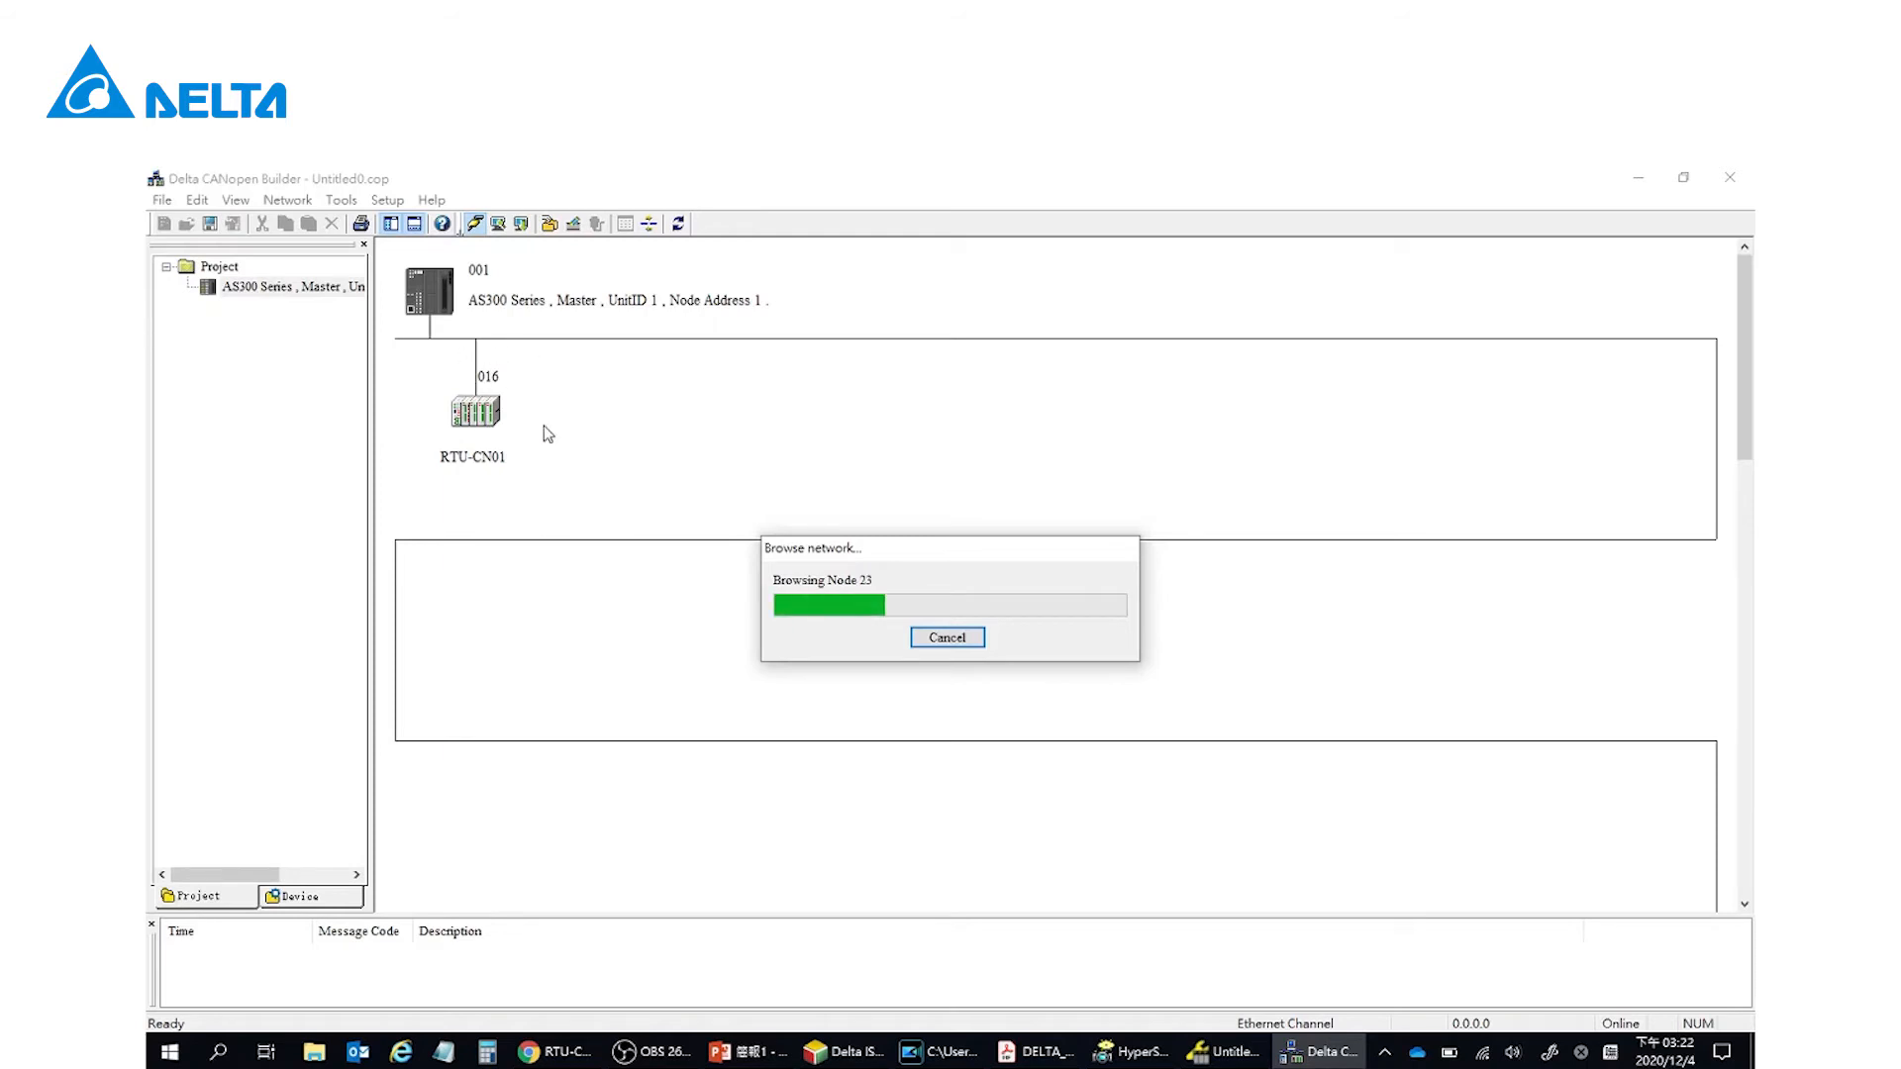
pyautogui.click(945, 642)
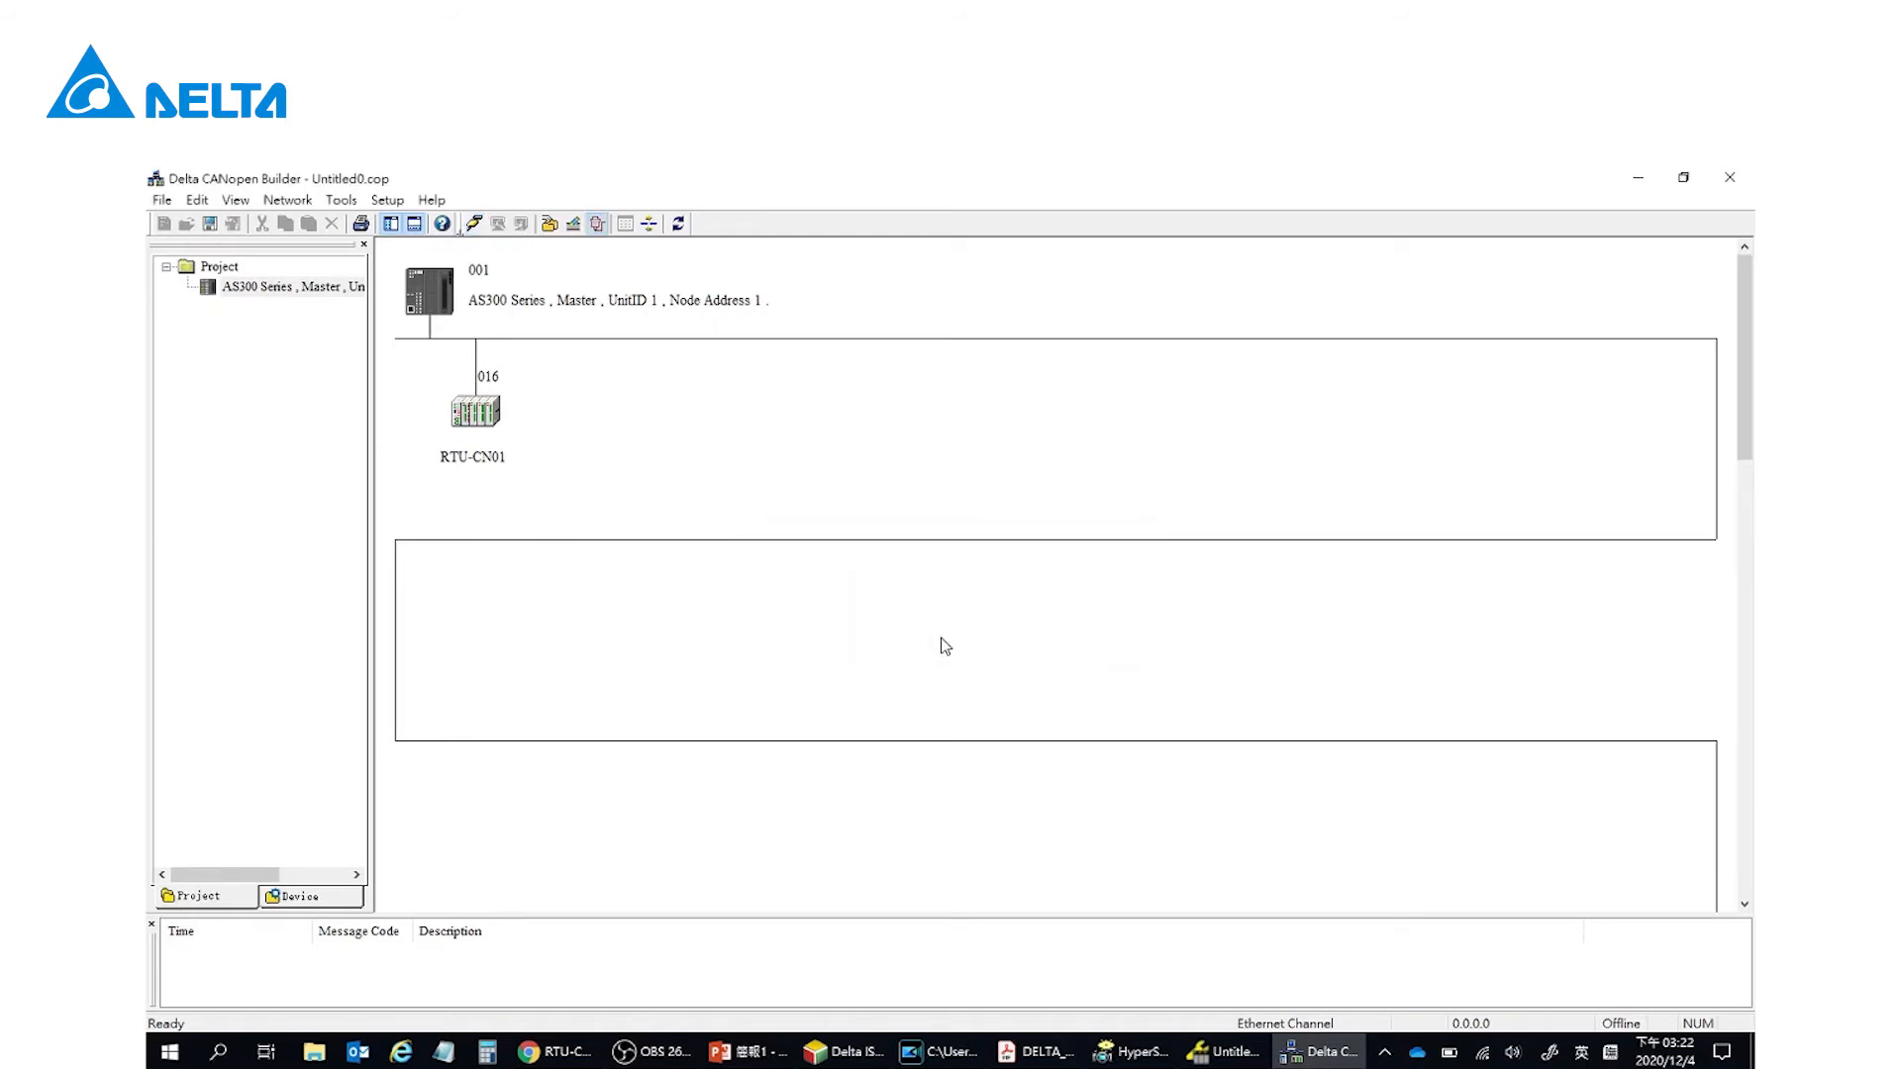
# - Go online again, open the IO settings of the RTU-CN01 node and scan its connected IO modules
pyautogui.click(495, 411)
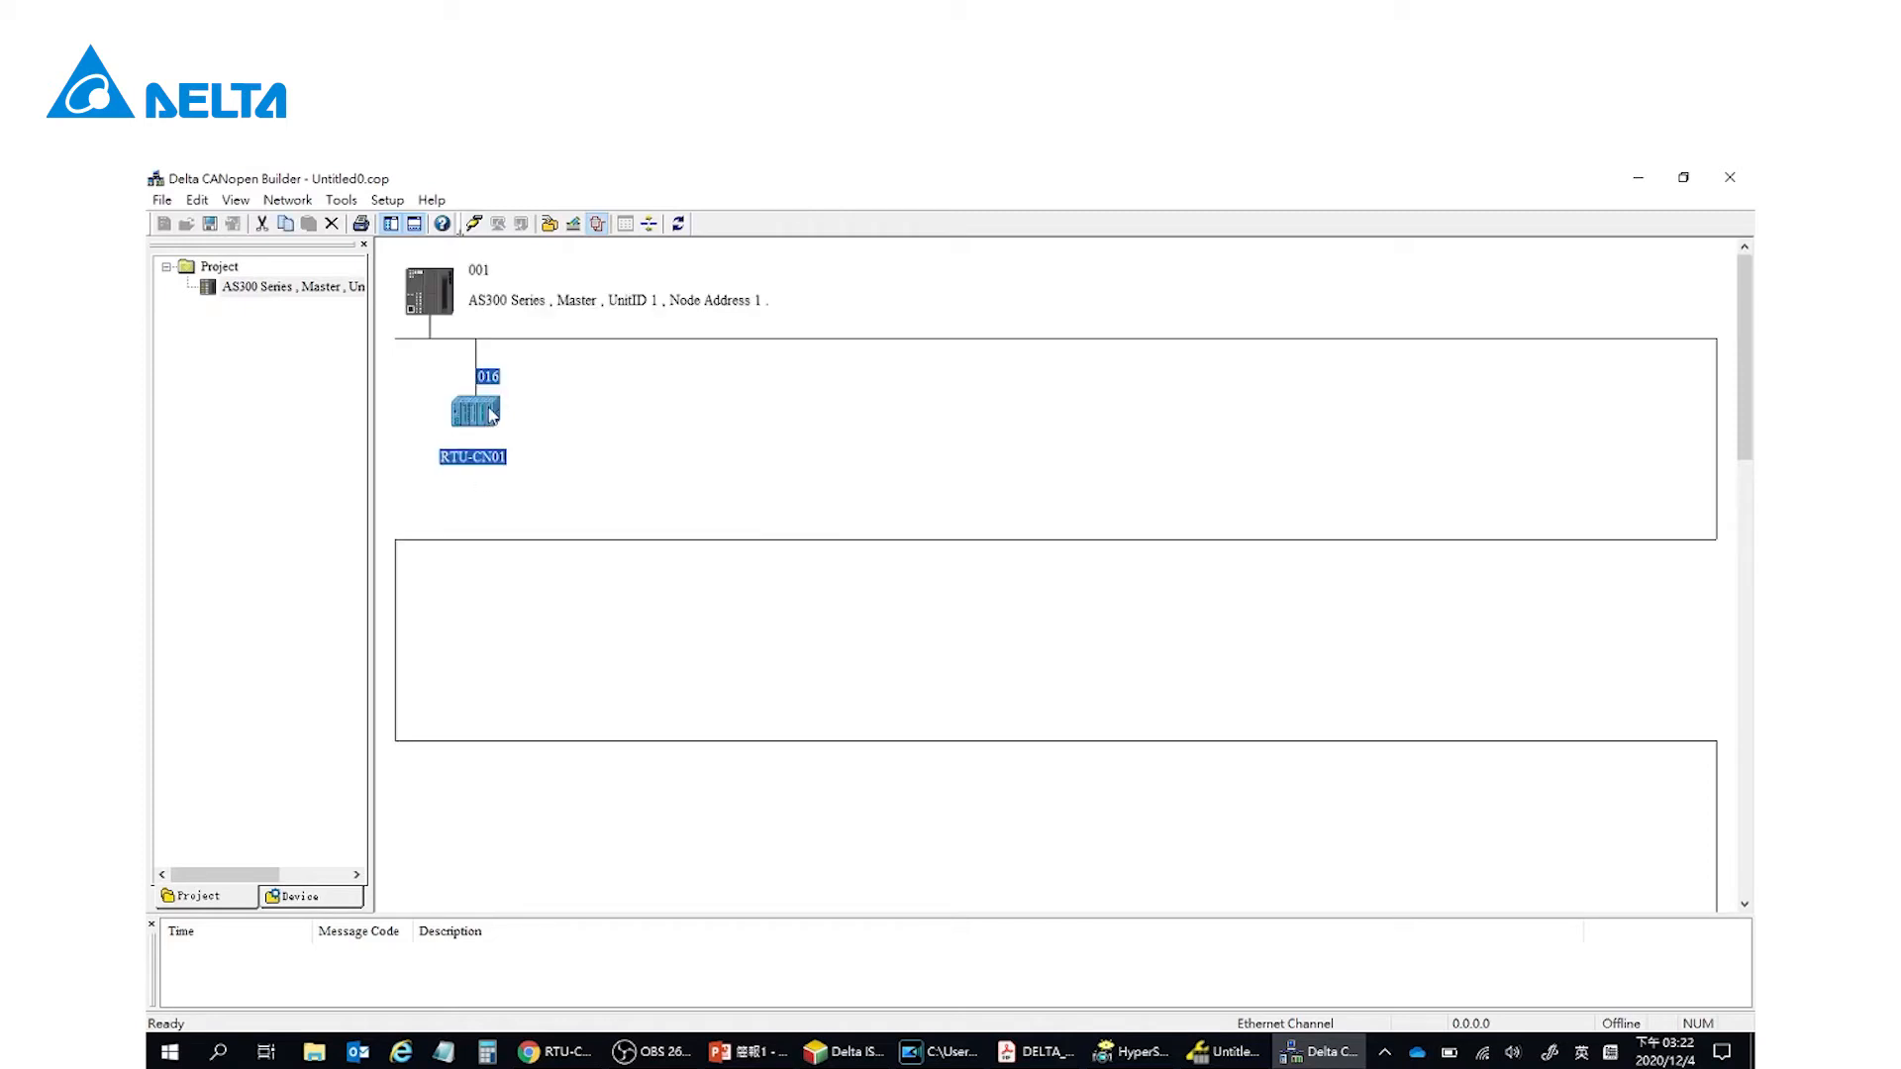
pyautogui.click(473, 225)
pyautogui.doubleClick(489, 413)
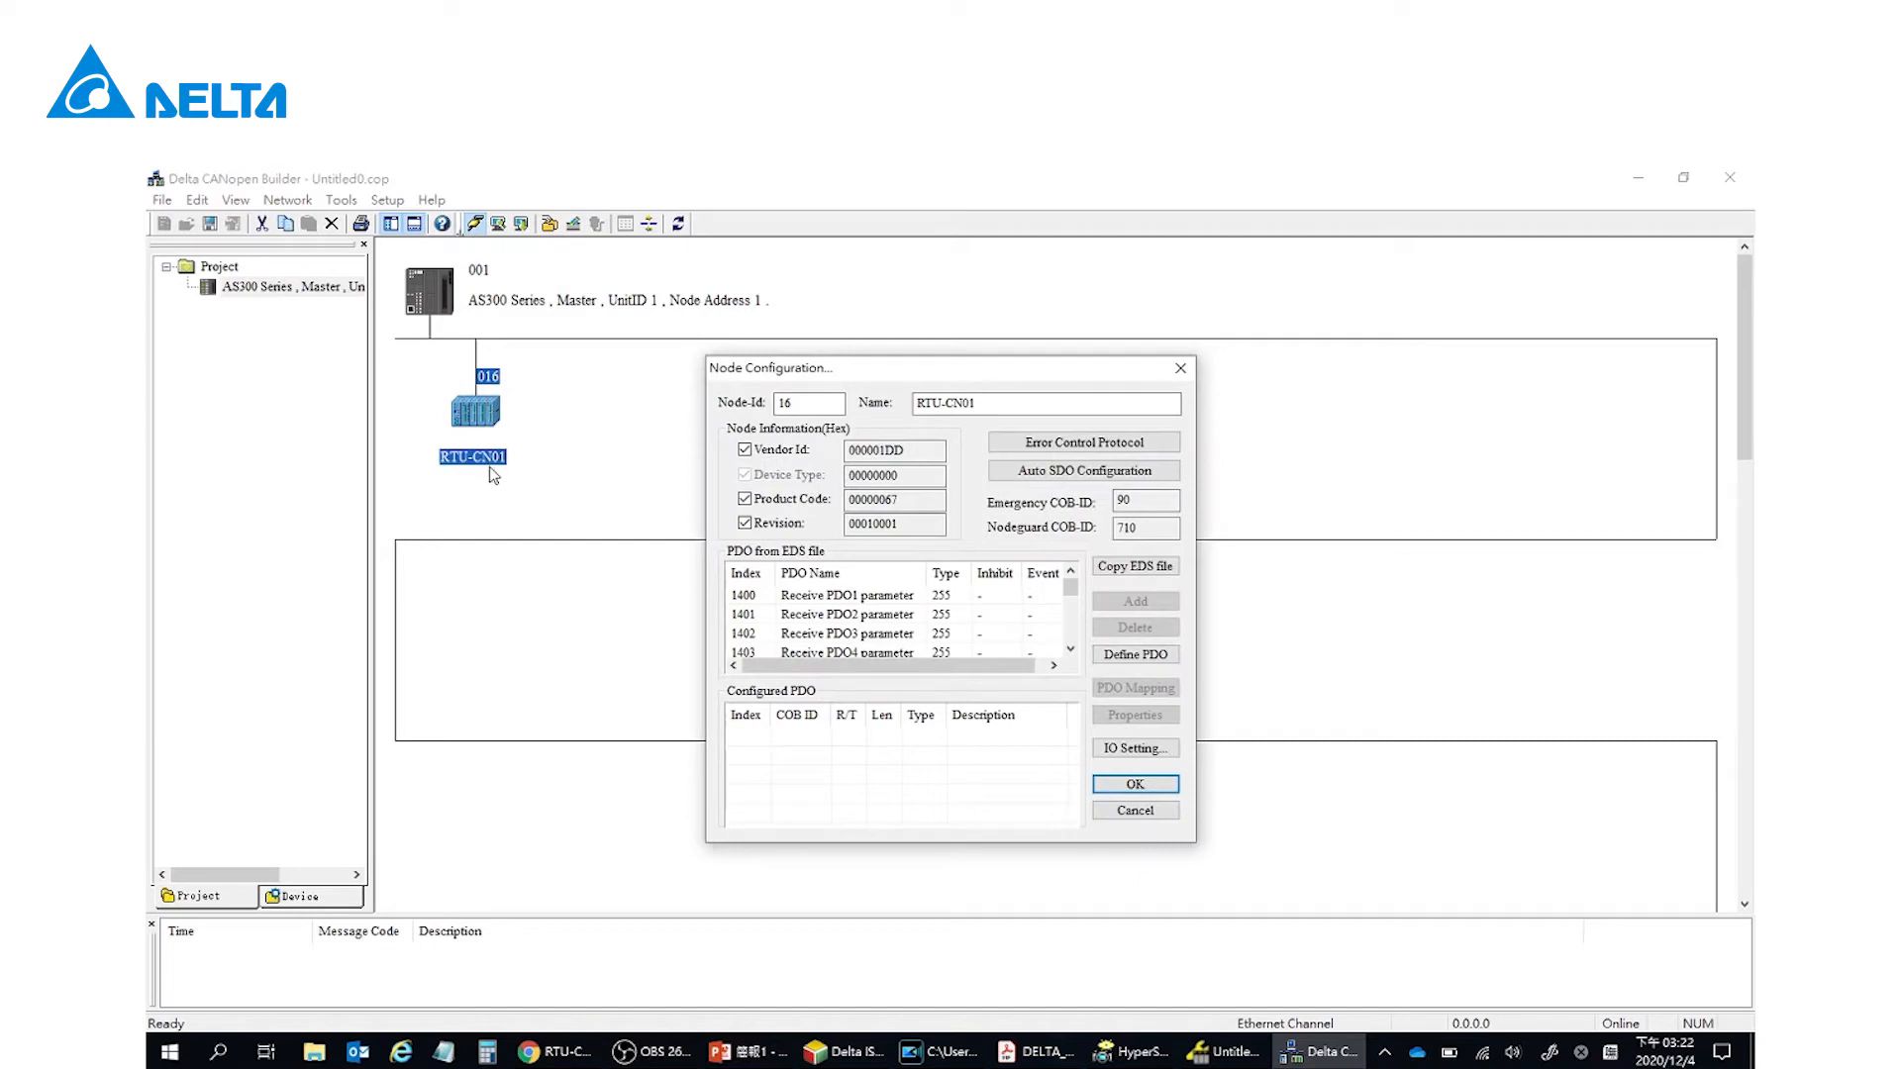
pyautogui.click(1135, 749)
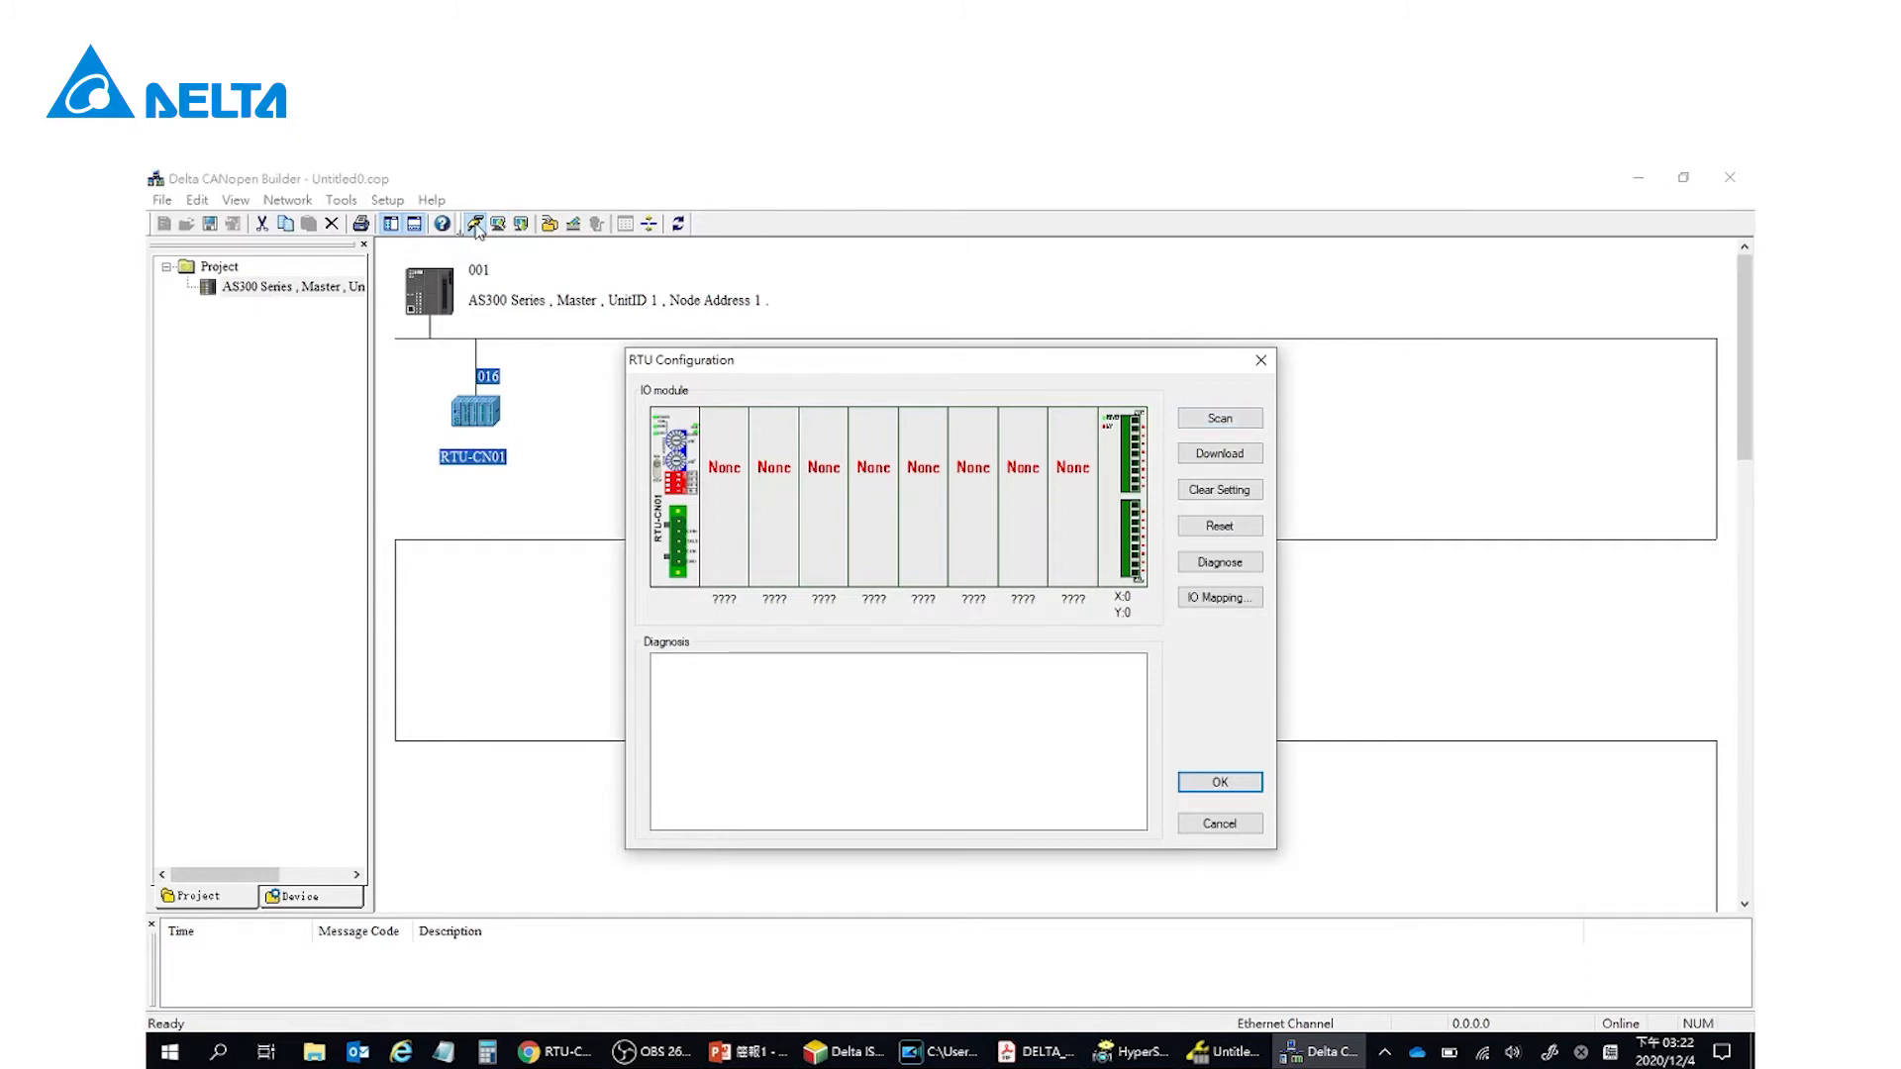
pyautogui.click(1198, 432)
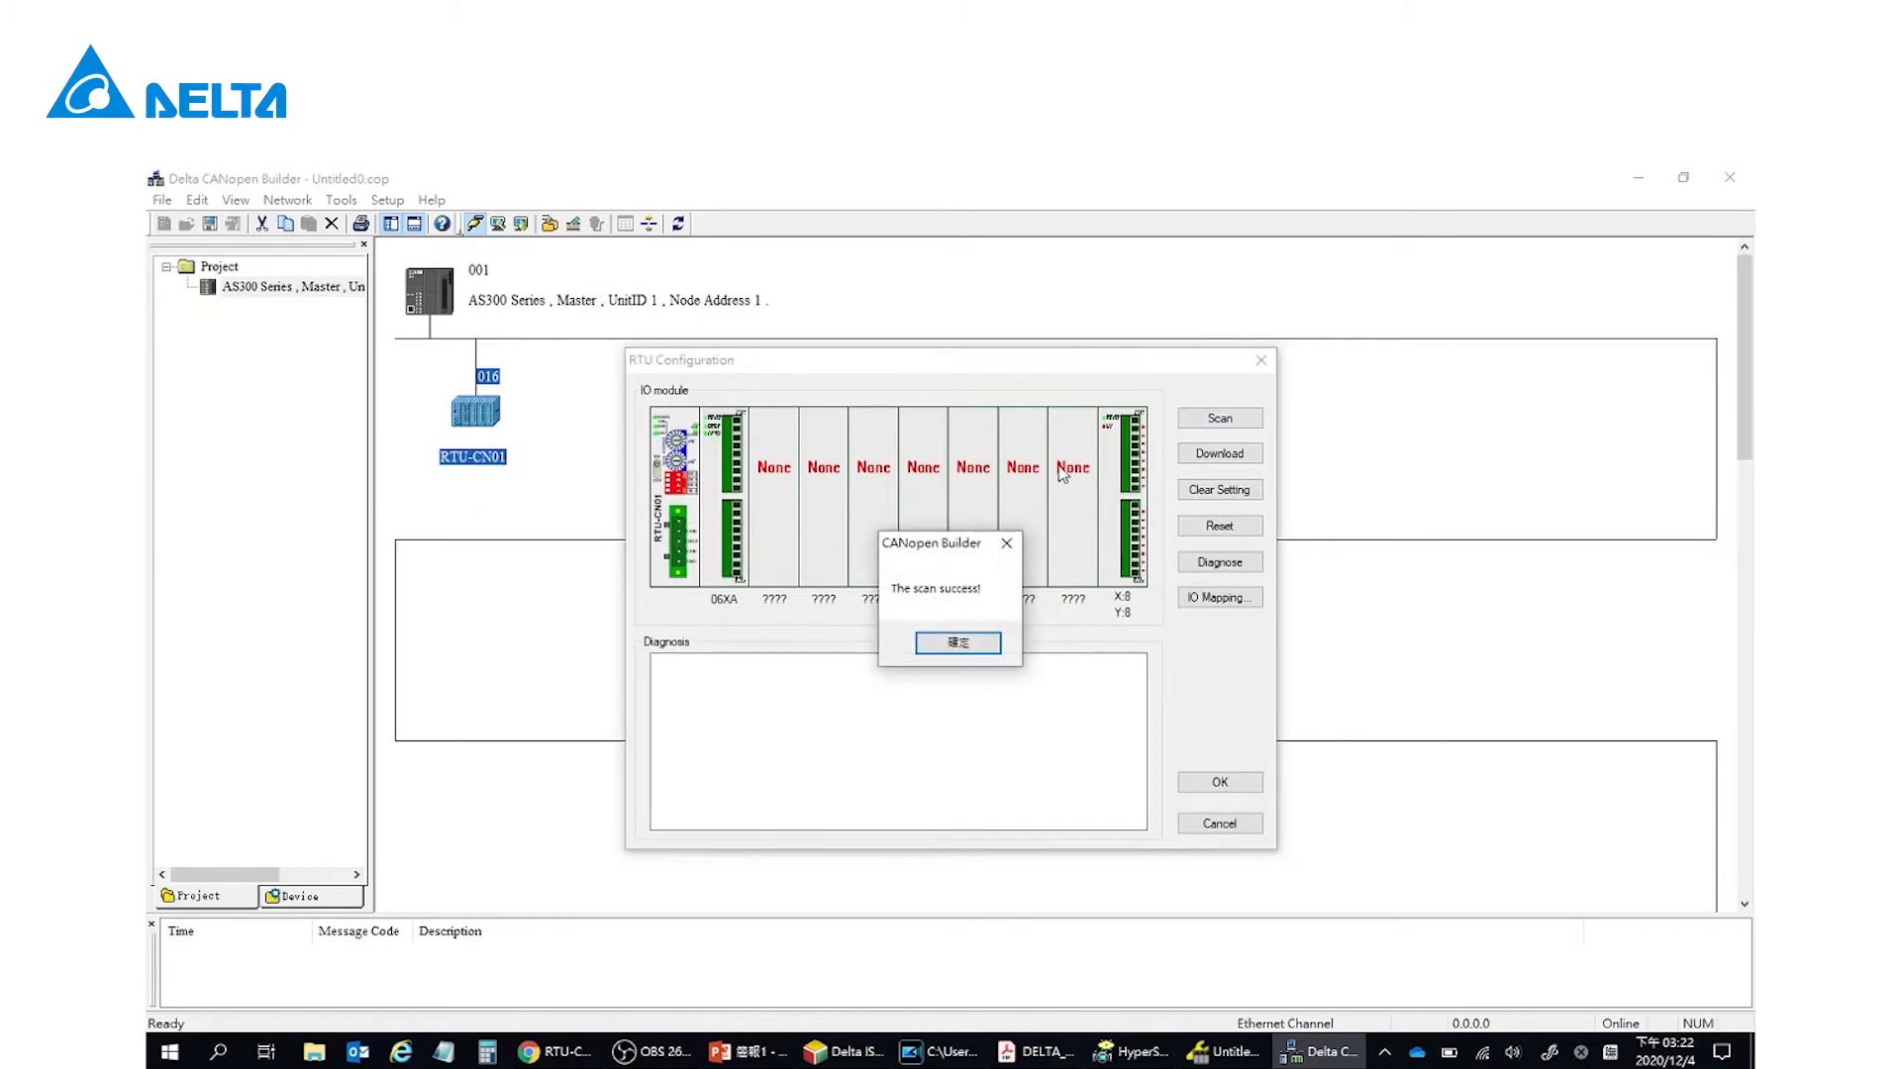
# - Open the 06XA module's configuration, set its work mode to Custom and its input link number to 2
pyautogui.click(965, 645)
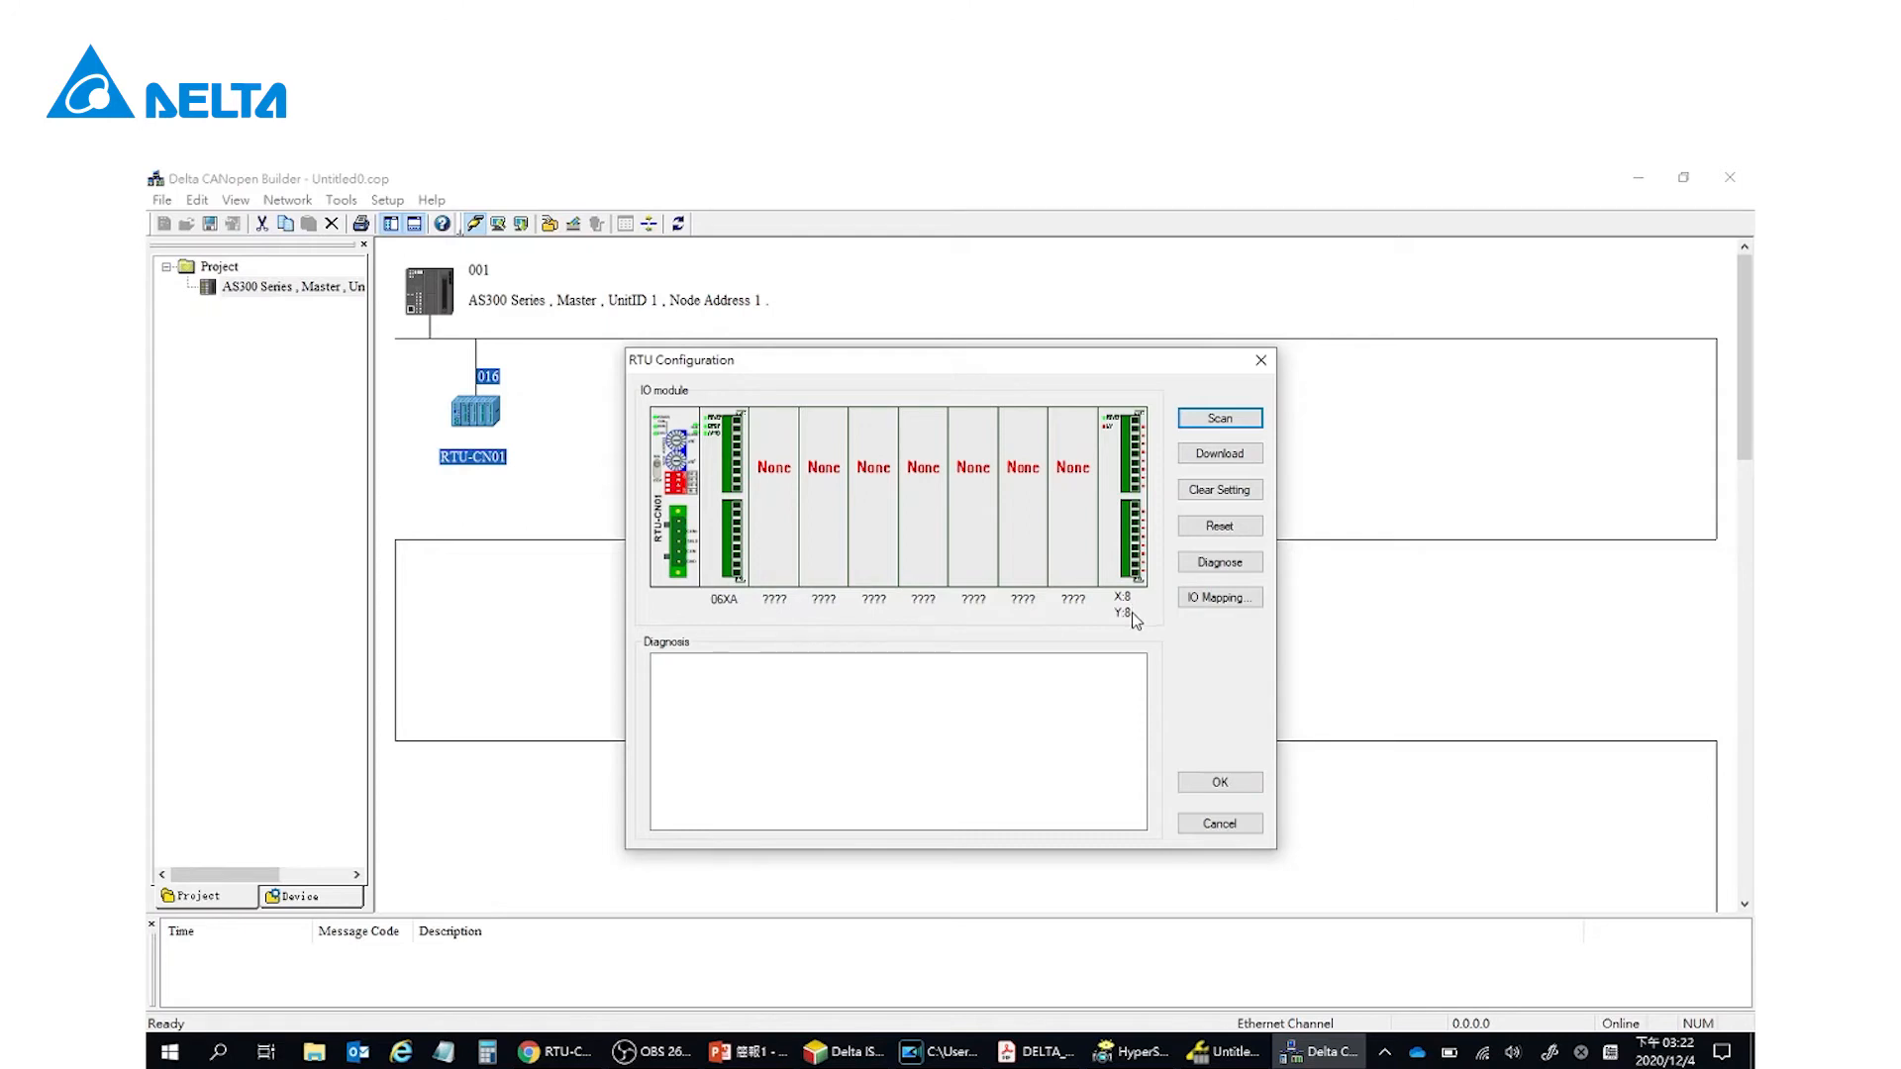
pyautogui.click(726, 519)
pyautogui.doubleClick(726, 519)
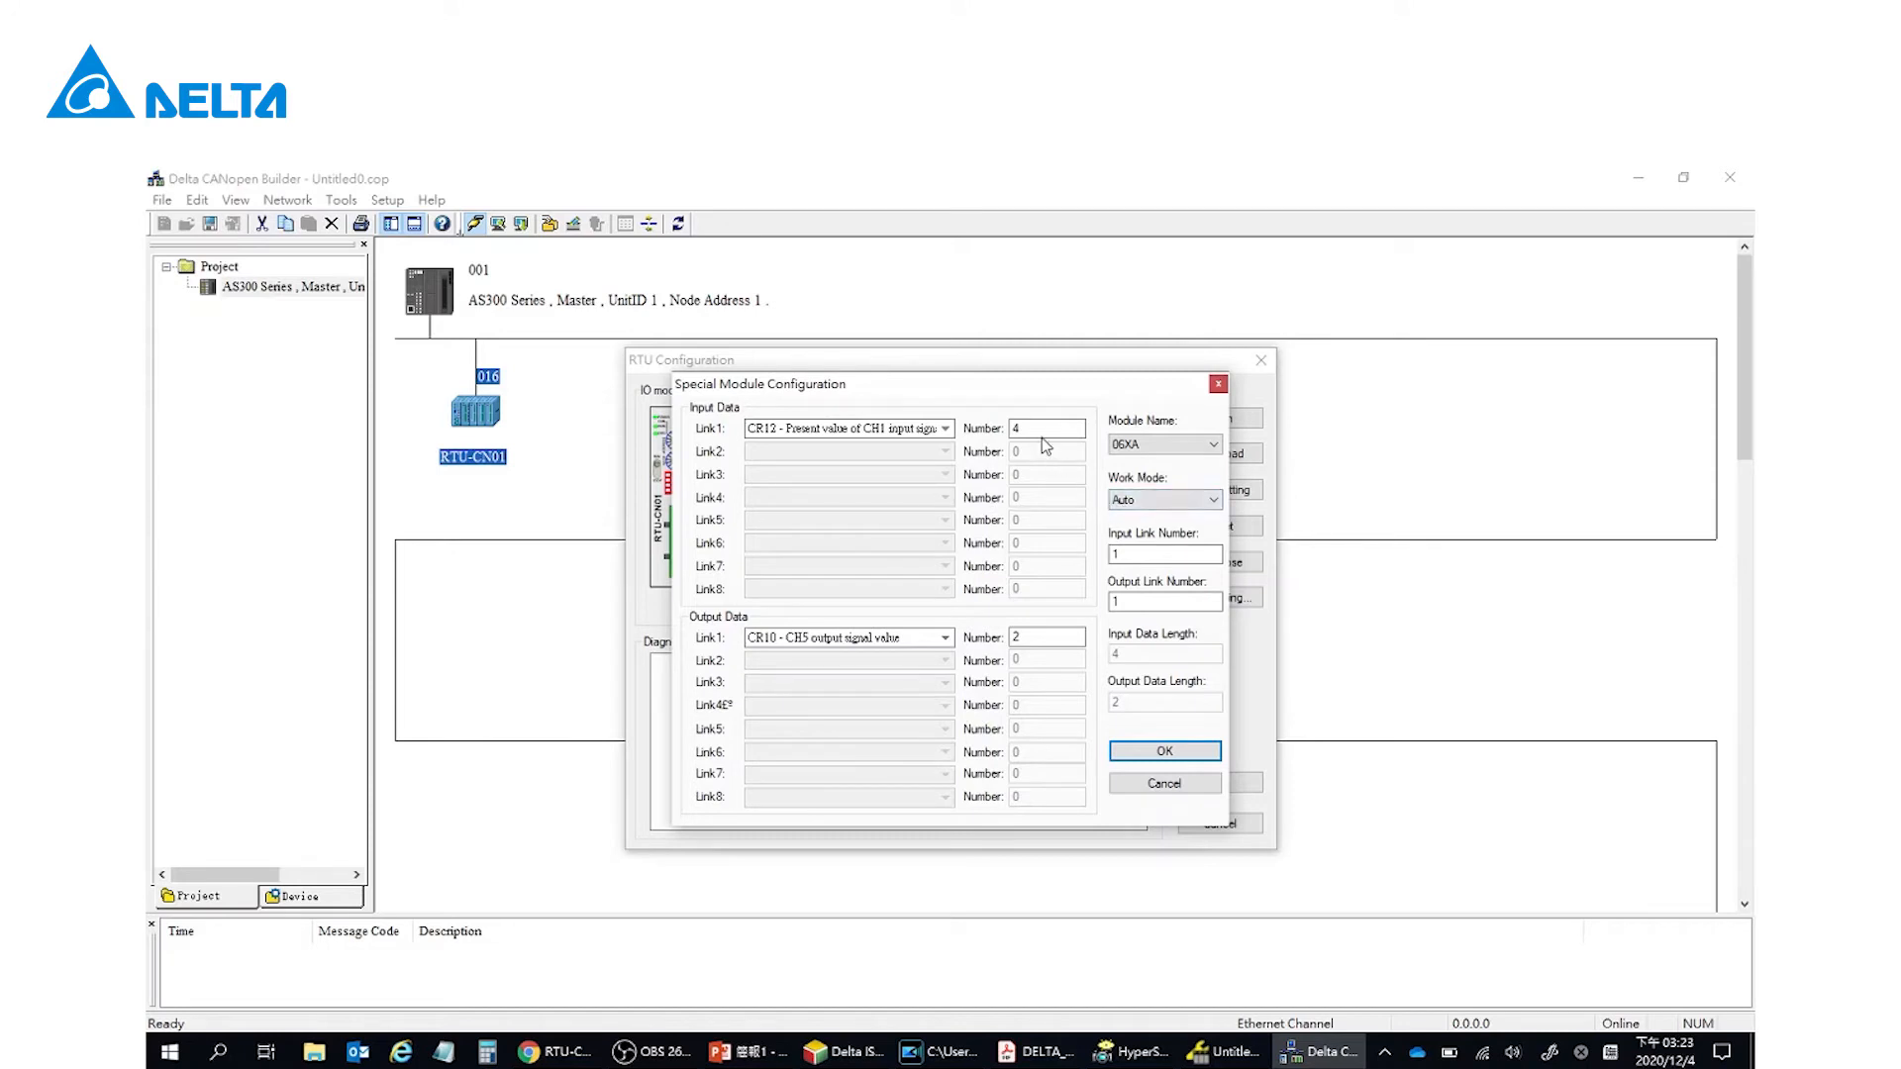
pyautogui.click(1122, 505)
pyautogui.click(1123, 516)
pyautogui.click(1153, 500)
pyautogui.click(1154, 532)
pyautogui.click(1141, 553)
pyautogui.moveTo(1137, 556); pyautogui.dragTo(1085, 562)
pyautogui.write('2')
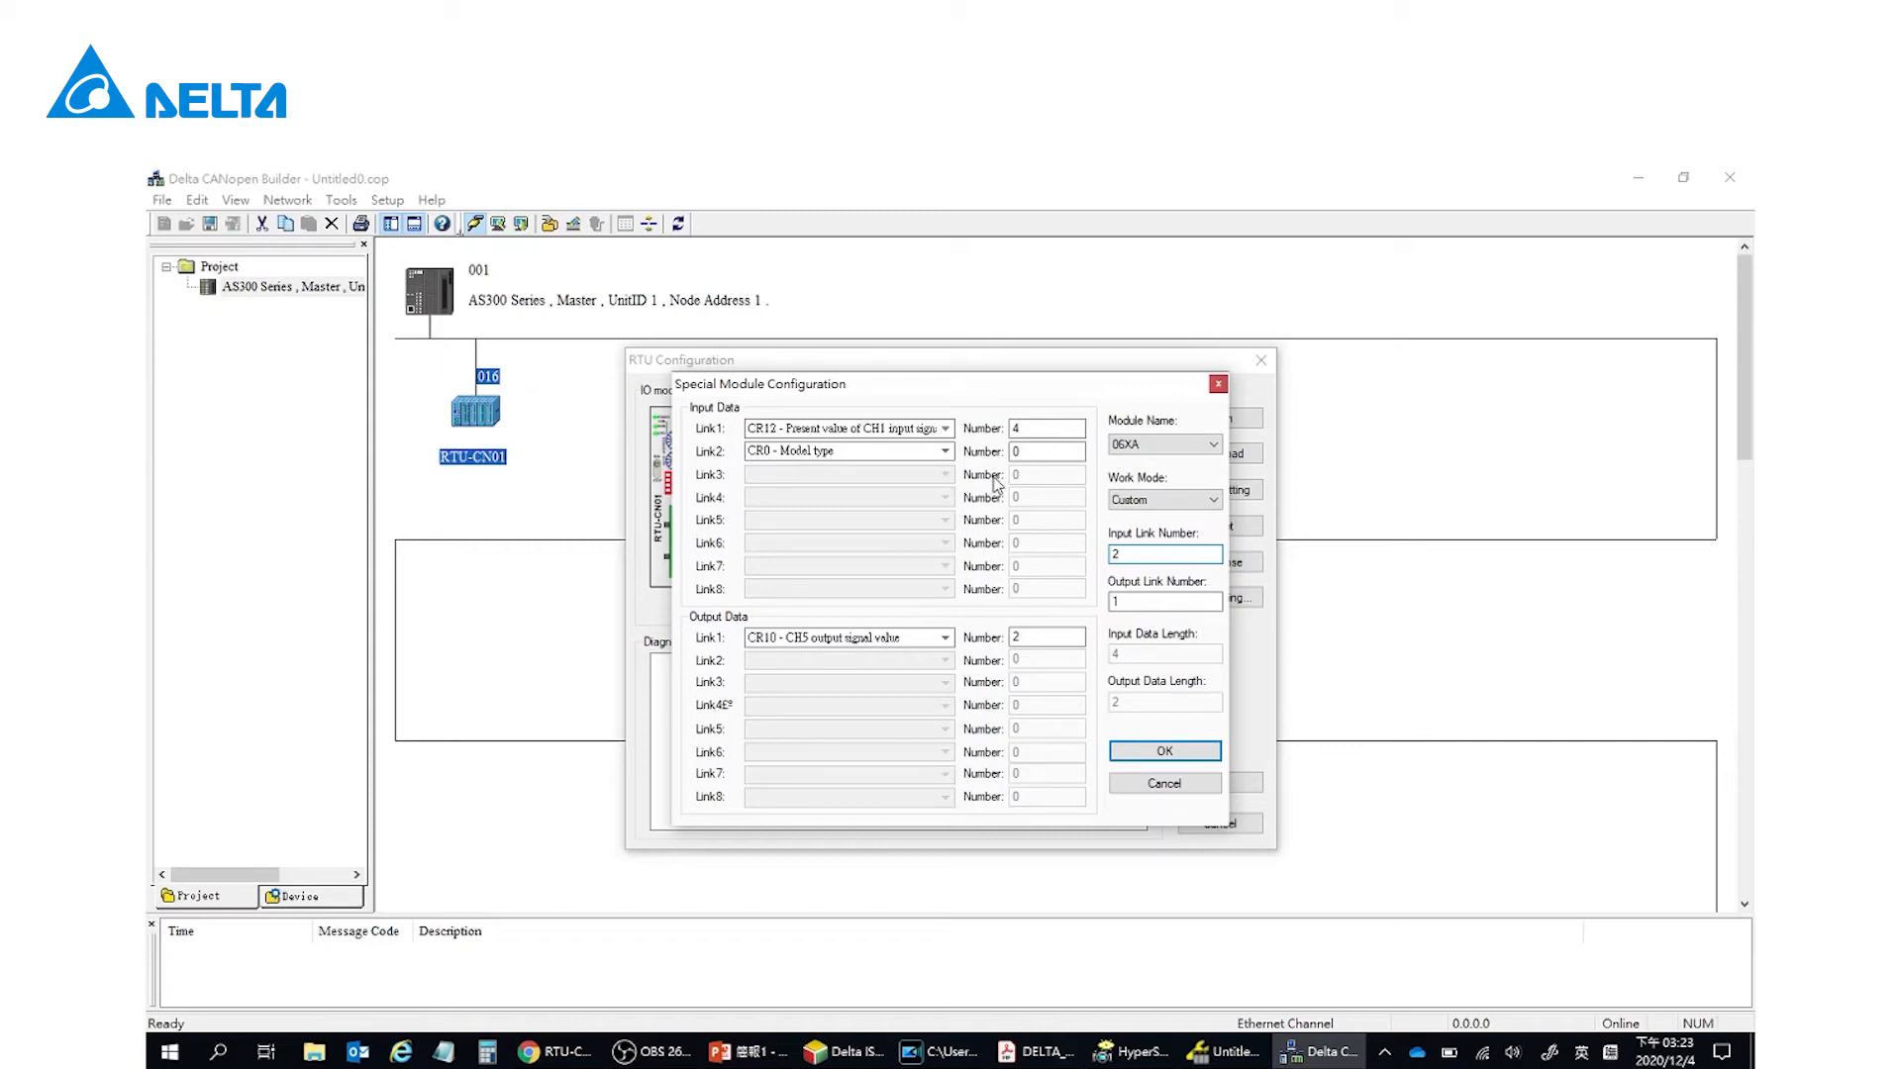
# - Map input Link2 of the 06XA to CR30 - Error Status with number 1 and accept the module configuration
pyautogui.click(945, 452)
pyautogui.moveTo(947, 535)
pyautogui.mouseDown()
pyautogui.moveTo(948, 584)
pyautogui.moveTo(947, 565)
pyautogui.mouseUp()
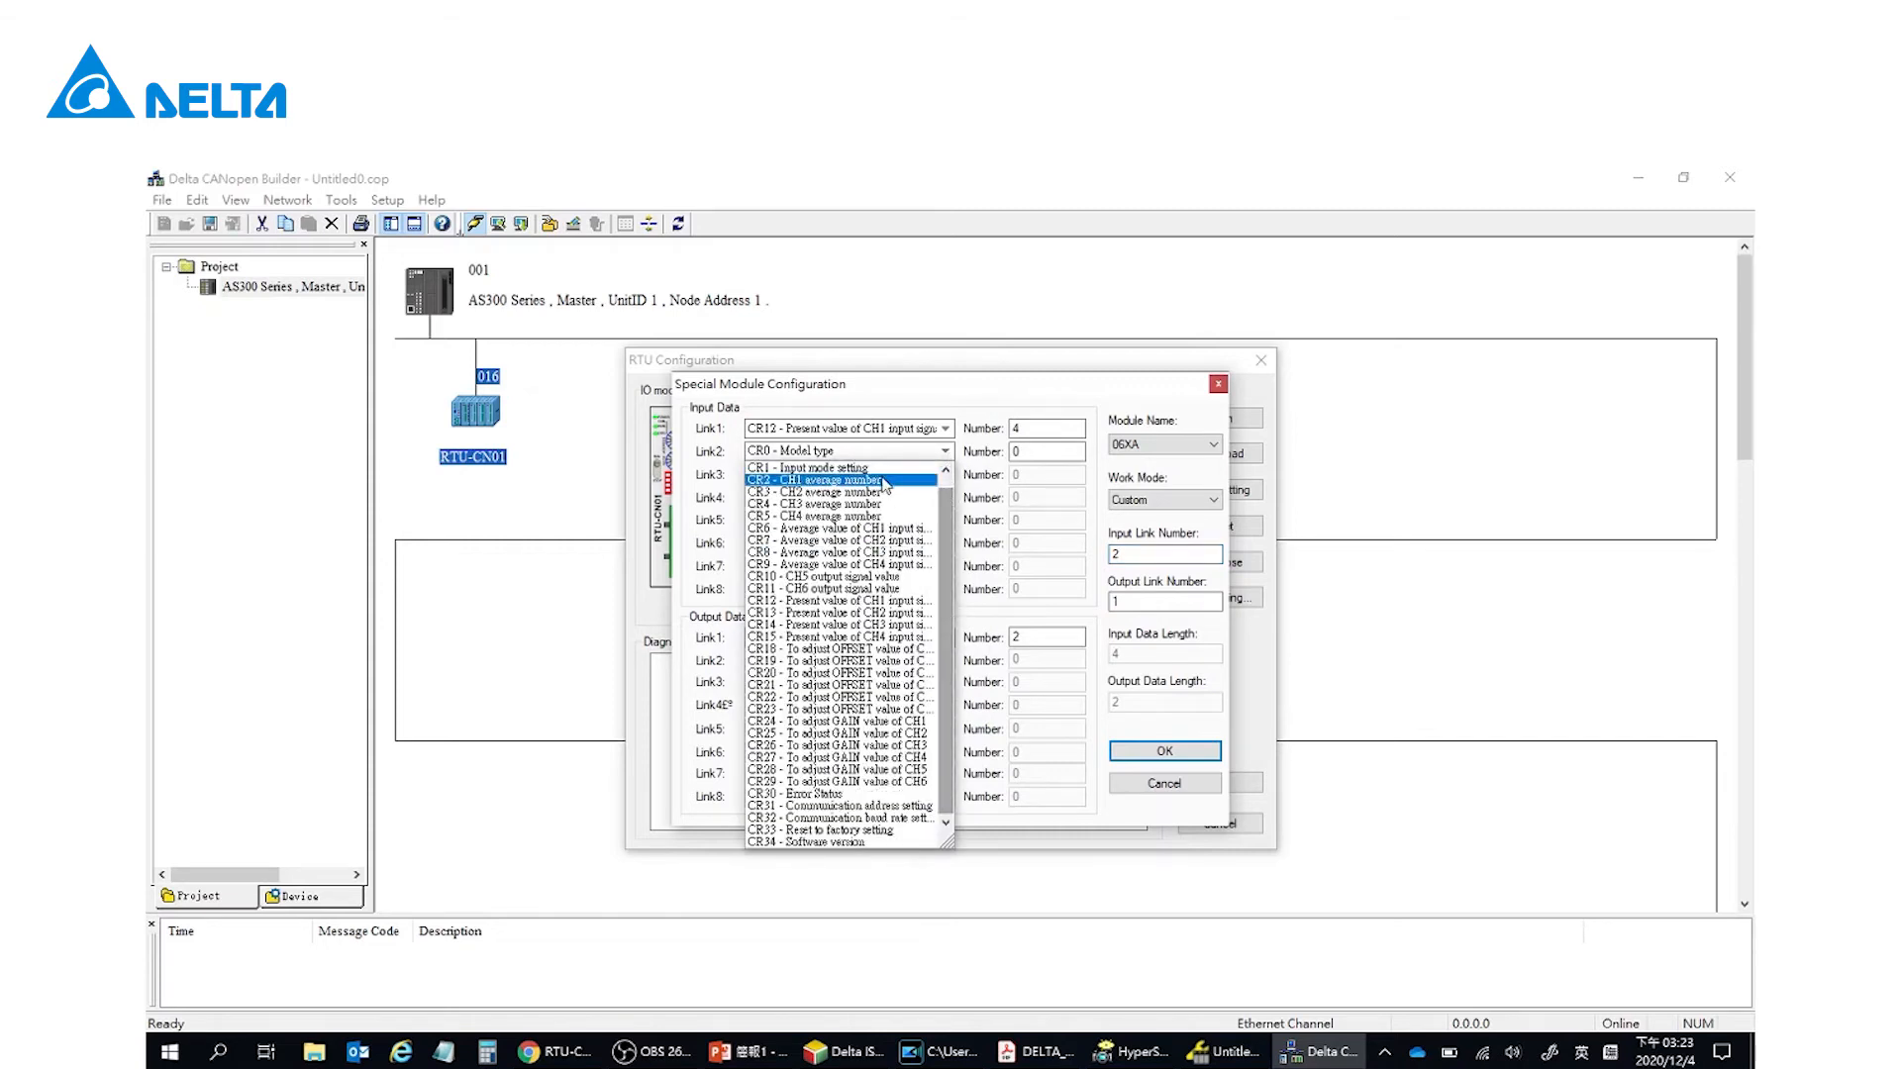
pyautogui.click(894, 793)
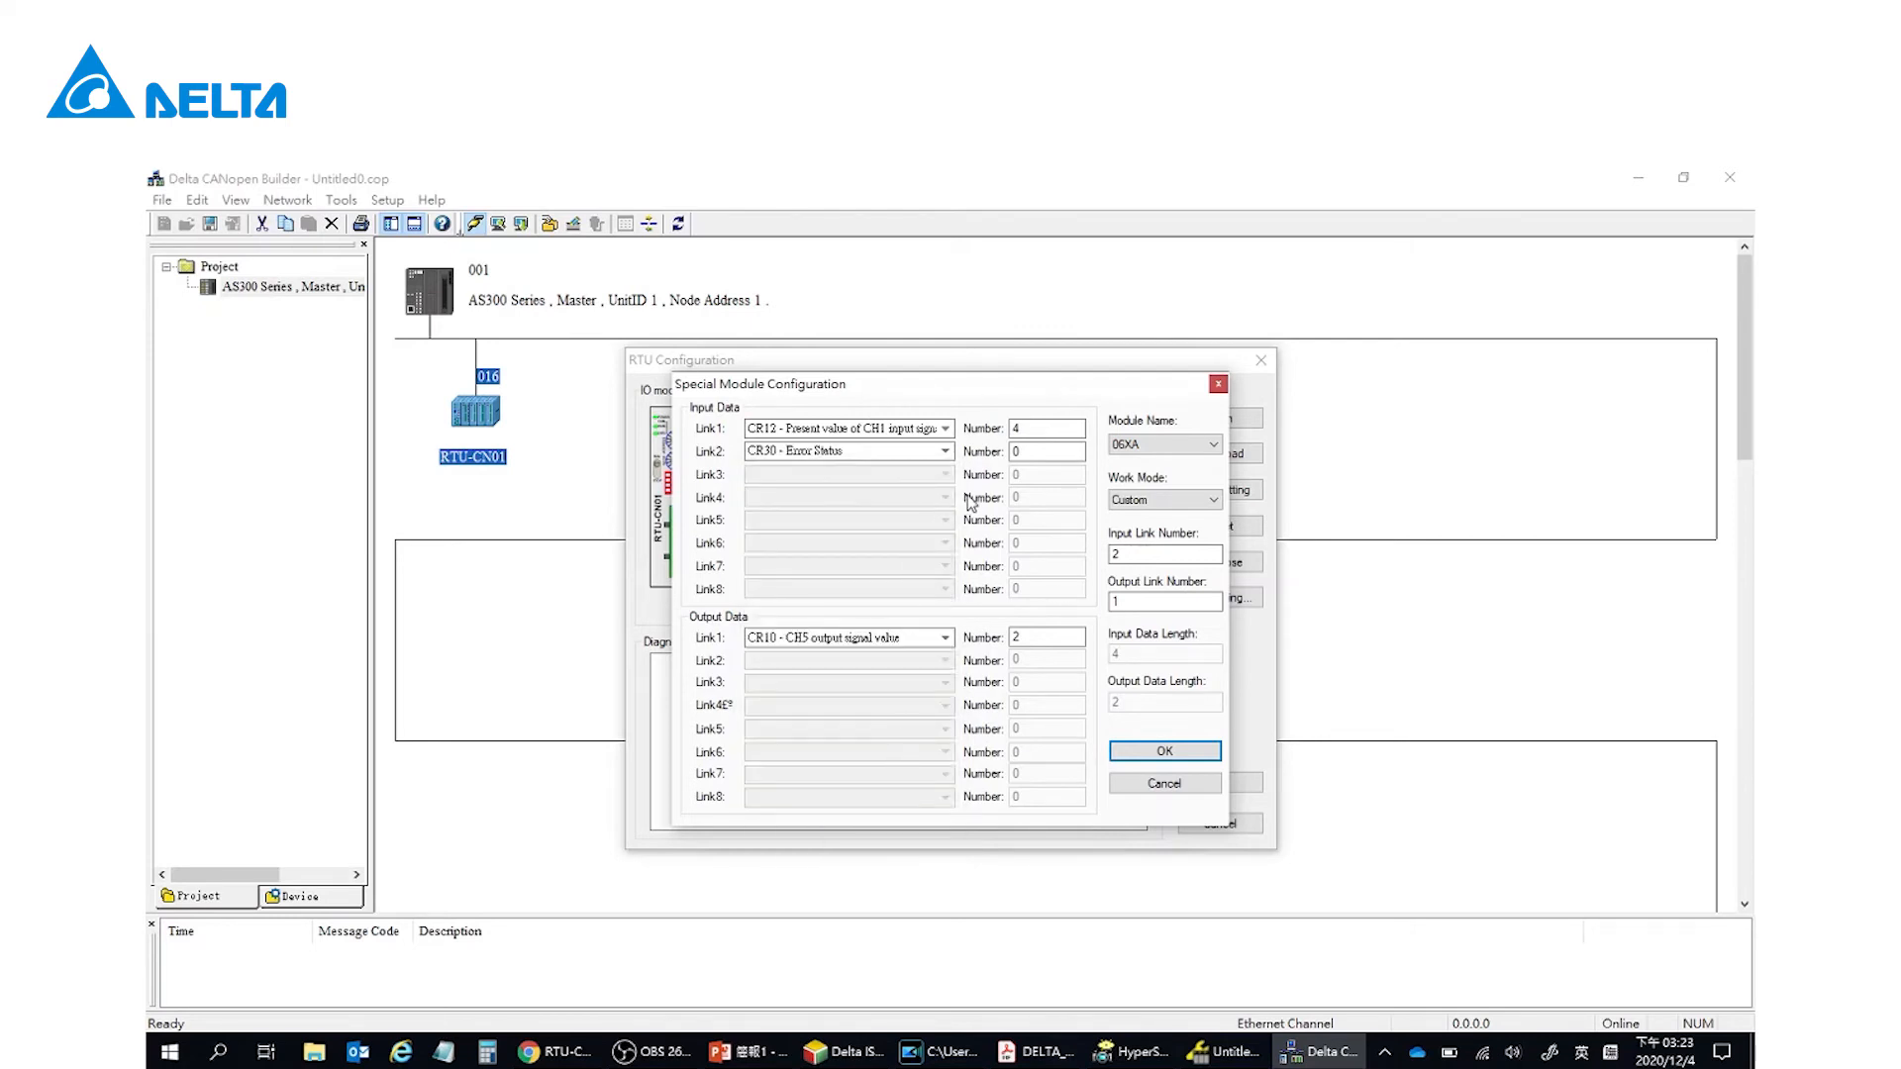
pyautogui.doubleClick(1022, 451)
pyautogui.write('1')
pyautogui.click(1165, 750)
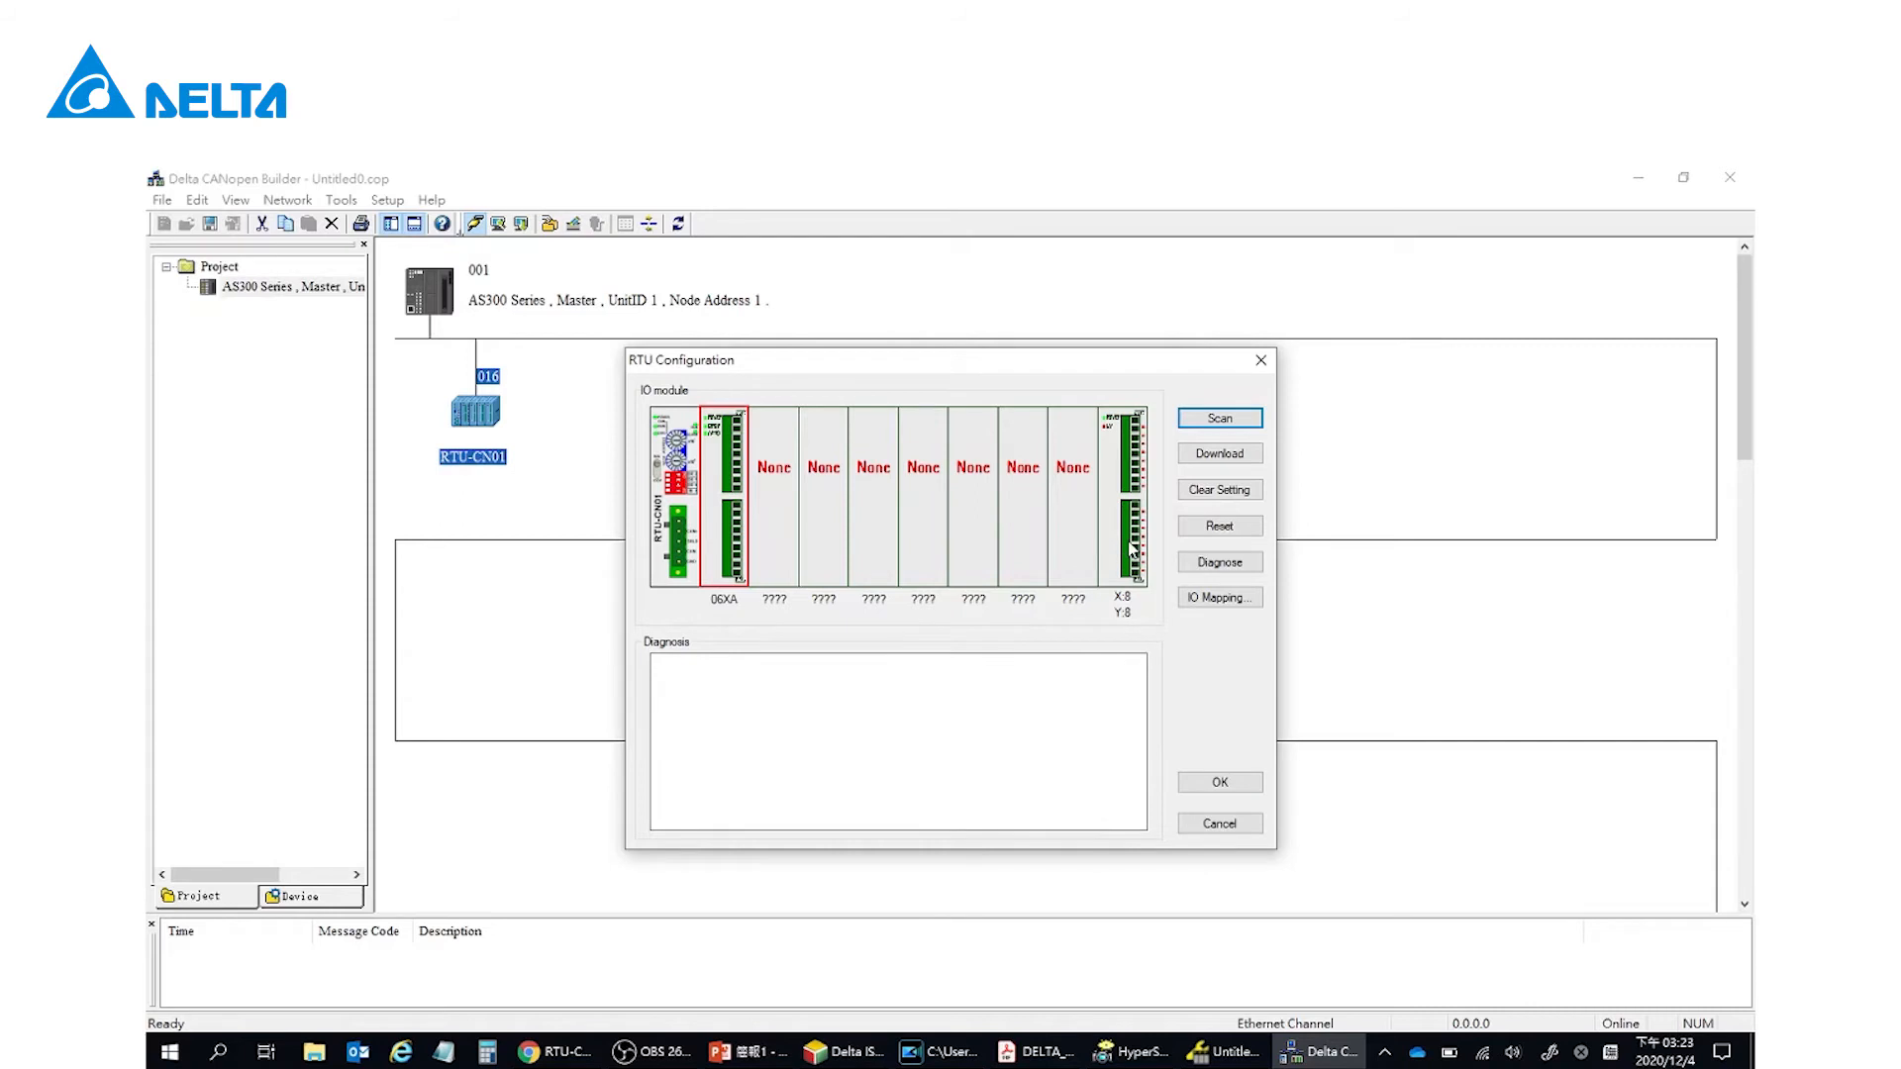
# - Download the IO configuration to the RTU-CN01 and check its IO mapping before accepting the node settings
pyautogui.click(1196, 457)
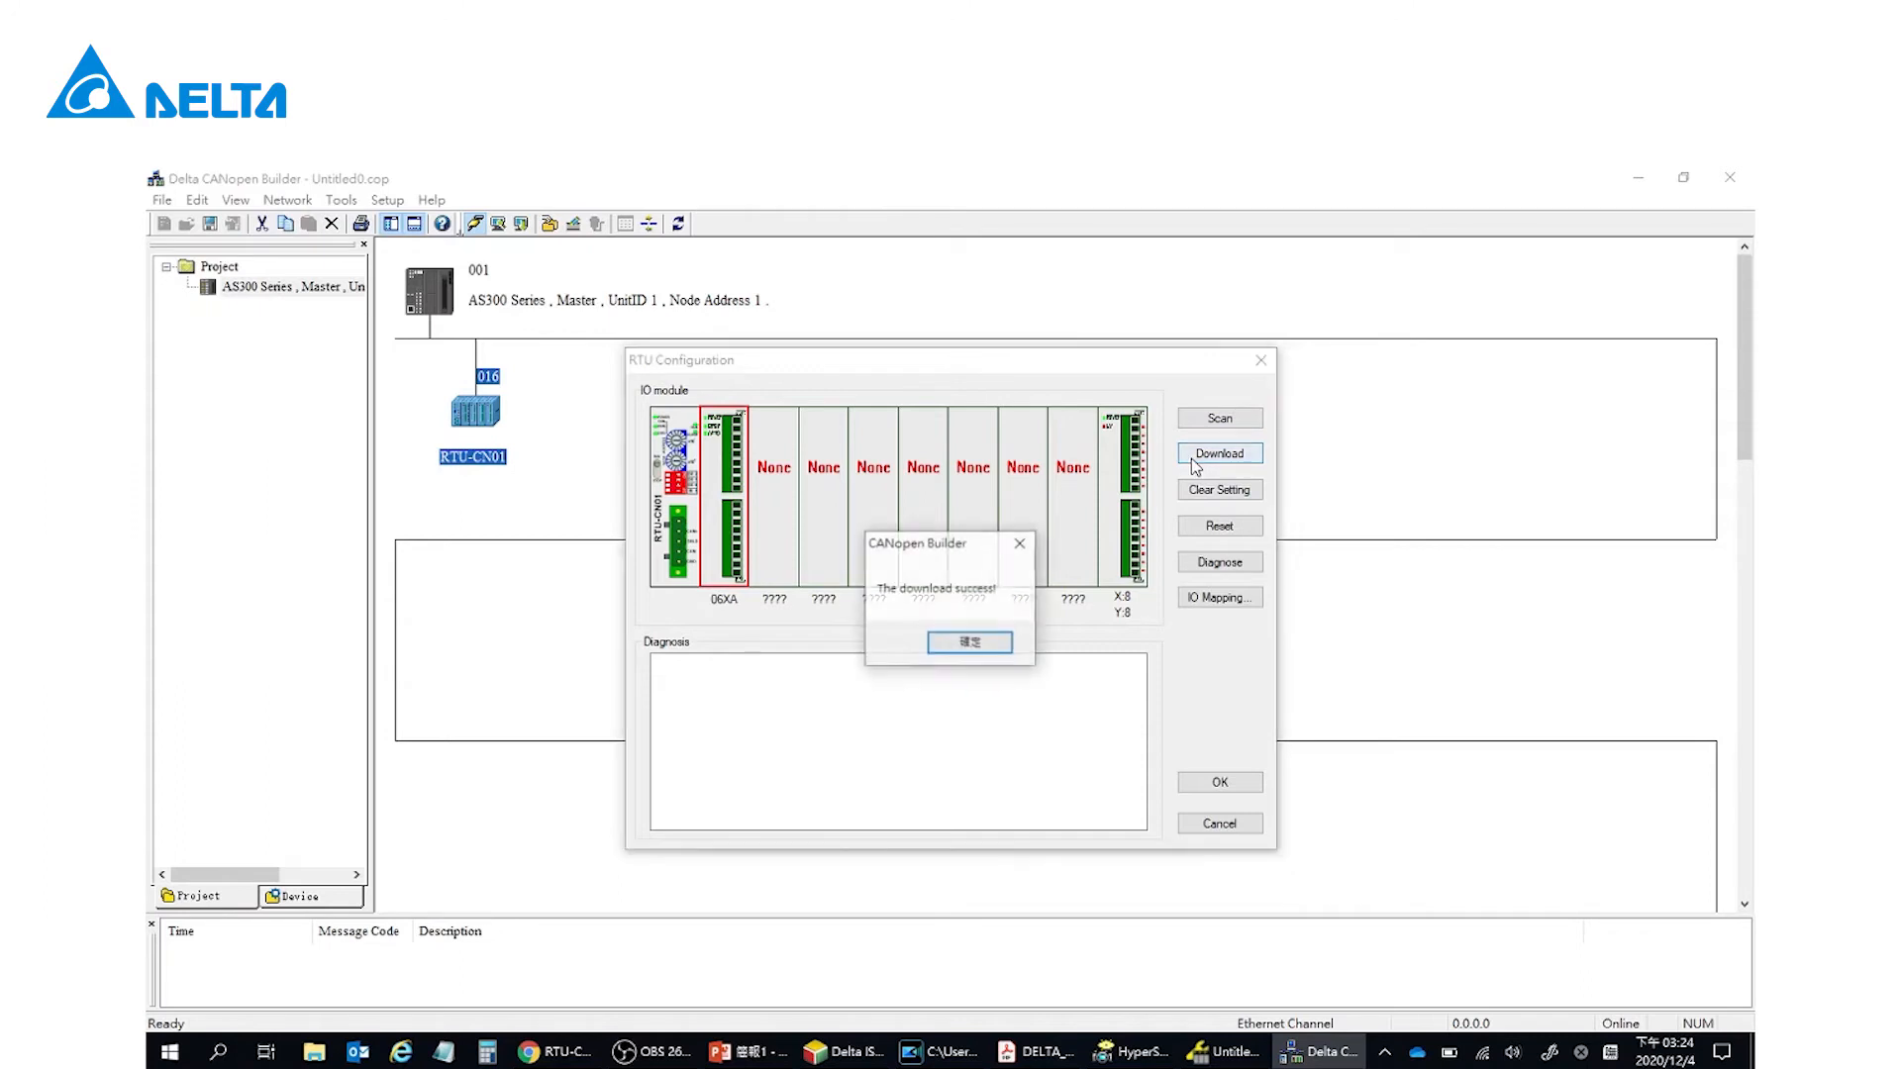
pyautogui.click(995, 653)
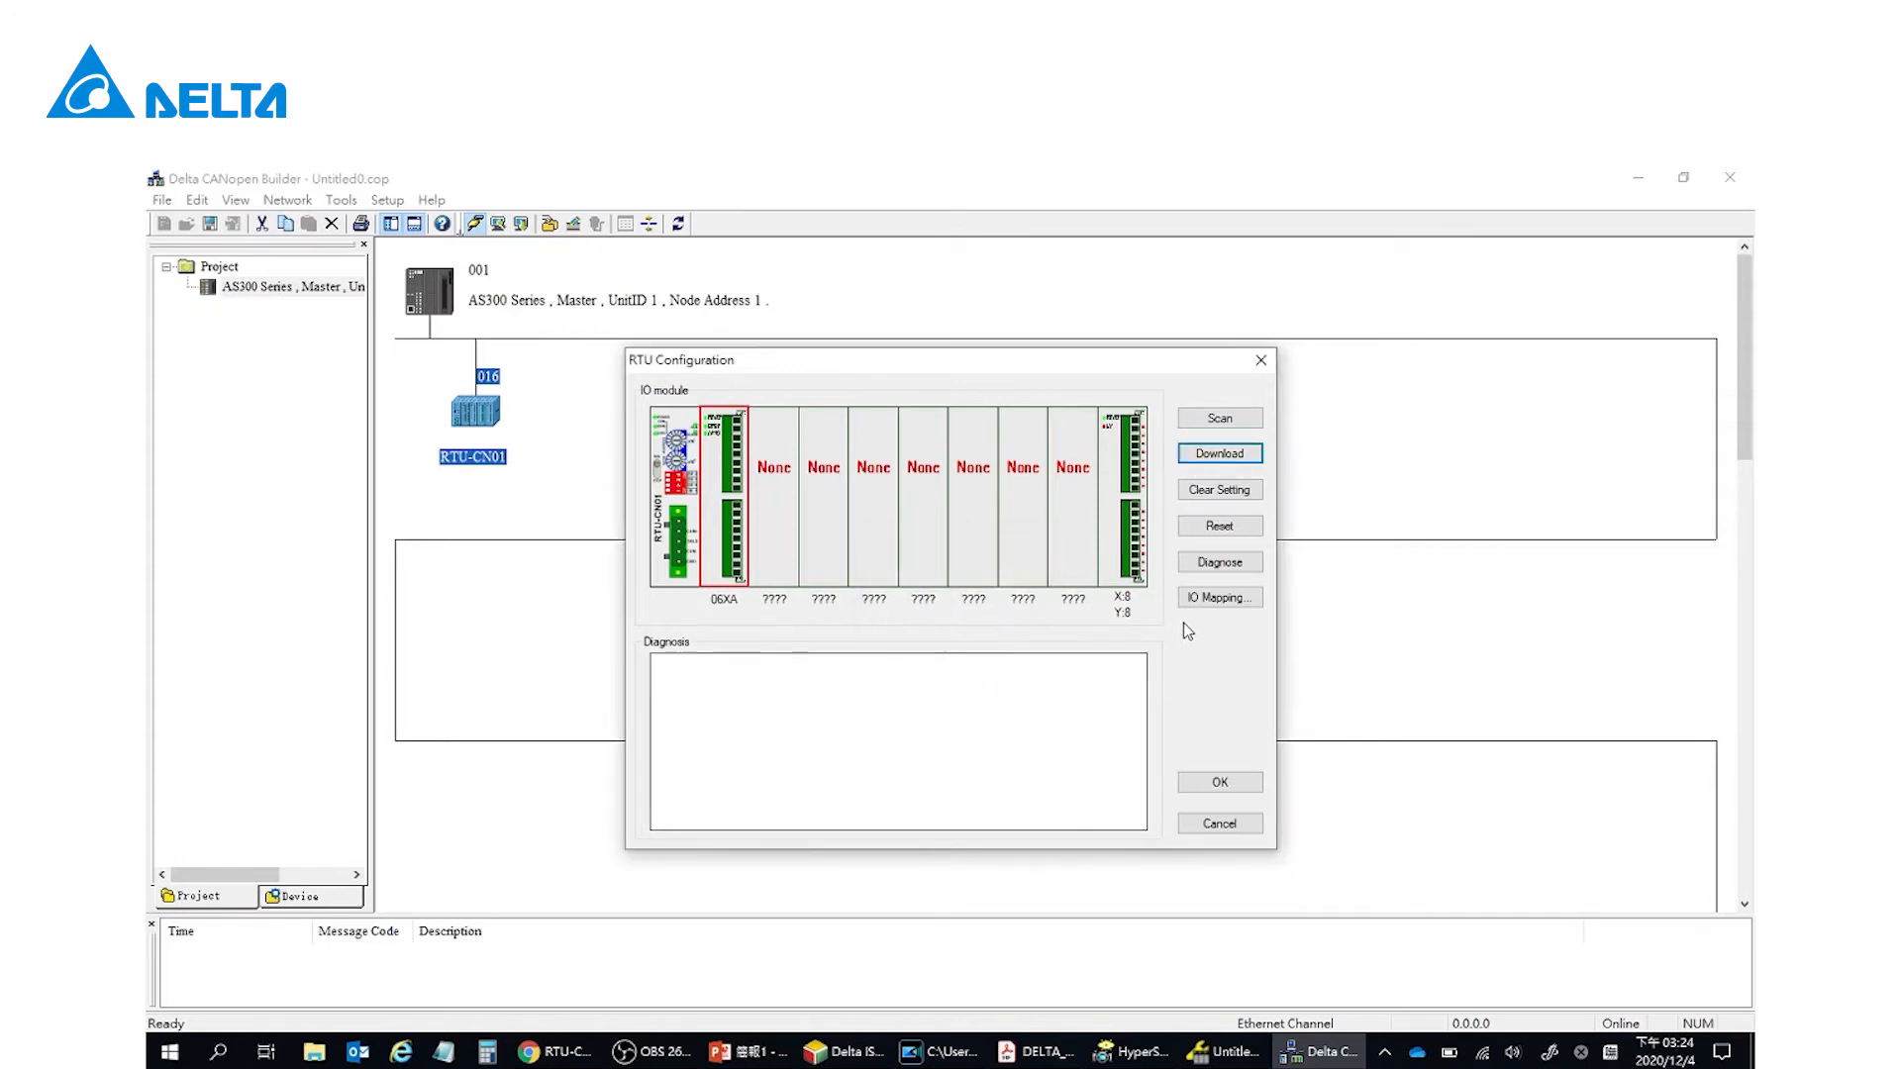
pyautogui.click(1218, 598)
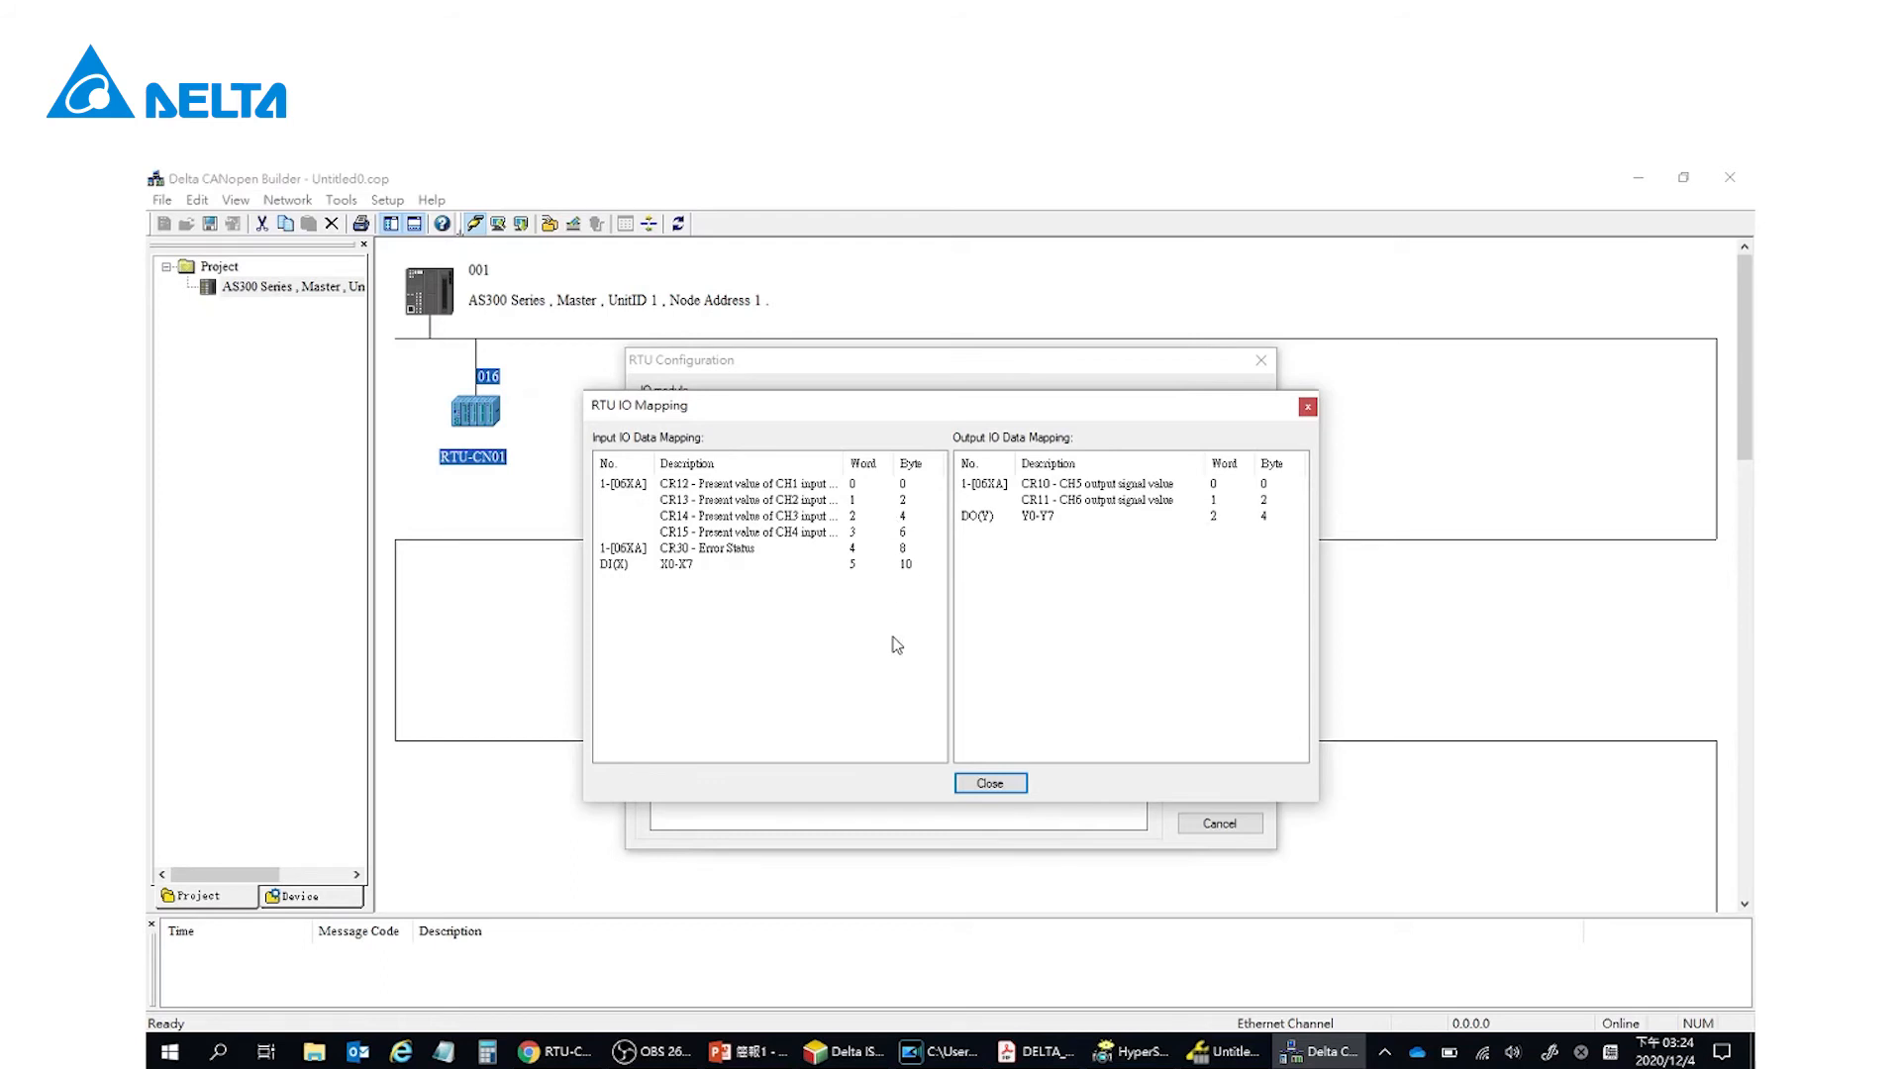
pyautogui.click(1010, 784)
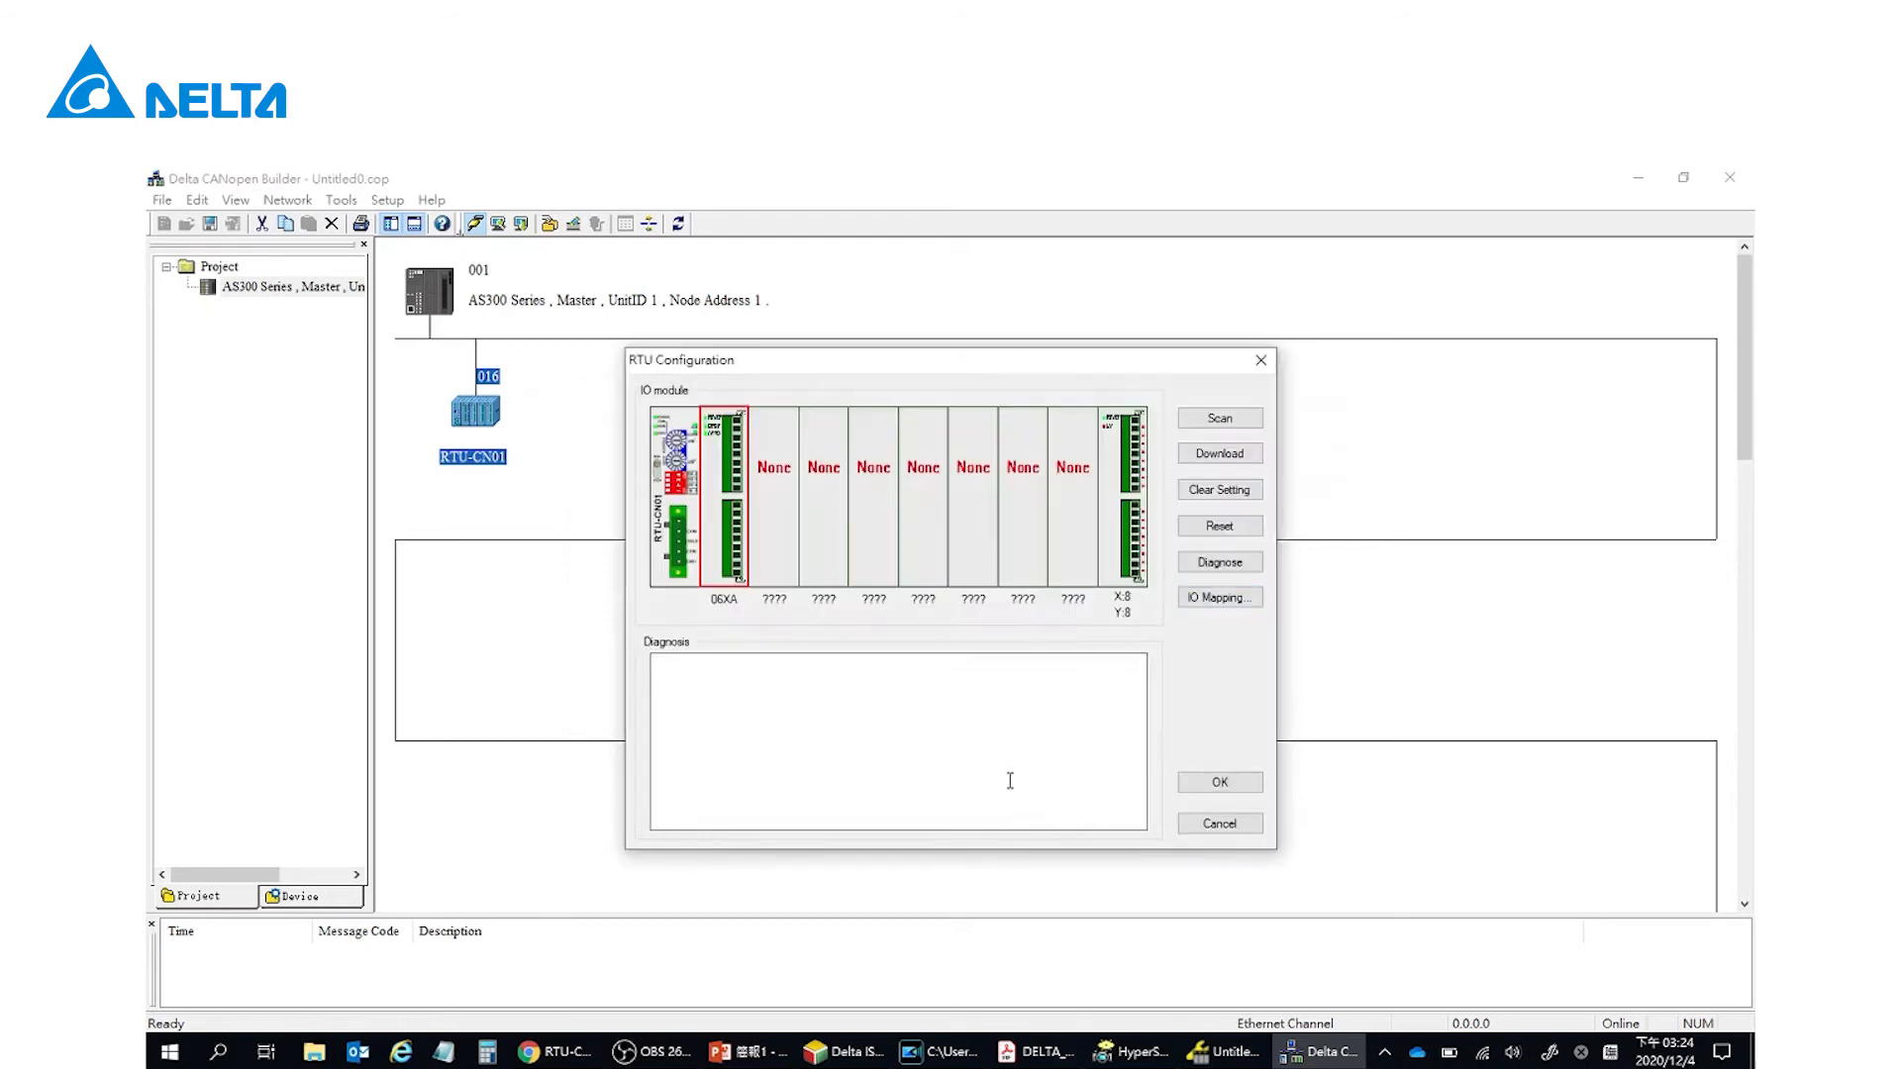
pyautogui.click(1210, 784)
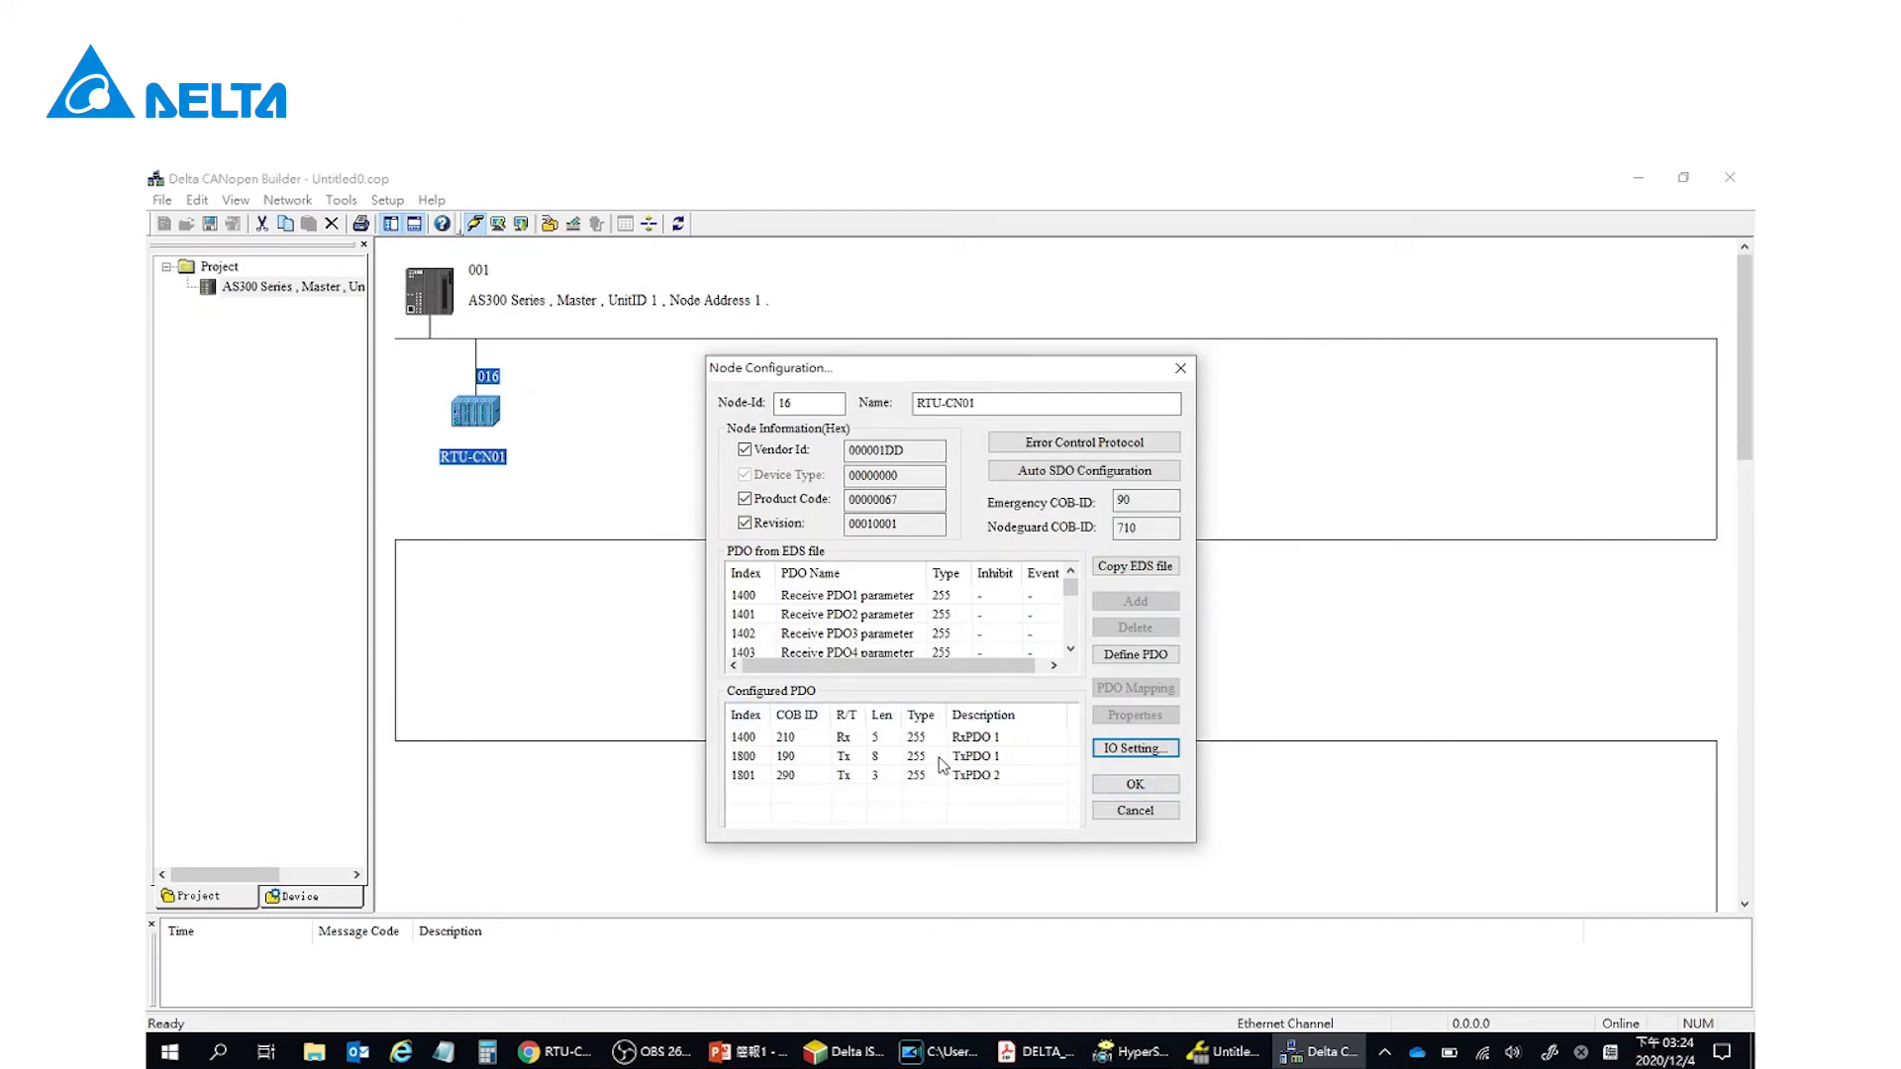
pyautogui.click(1115, 787)
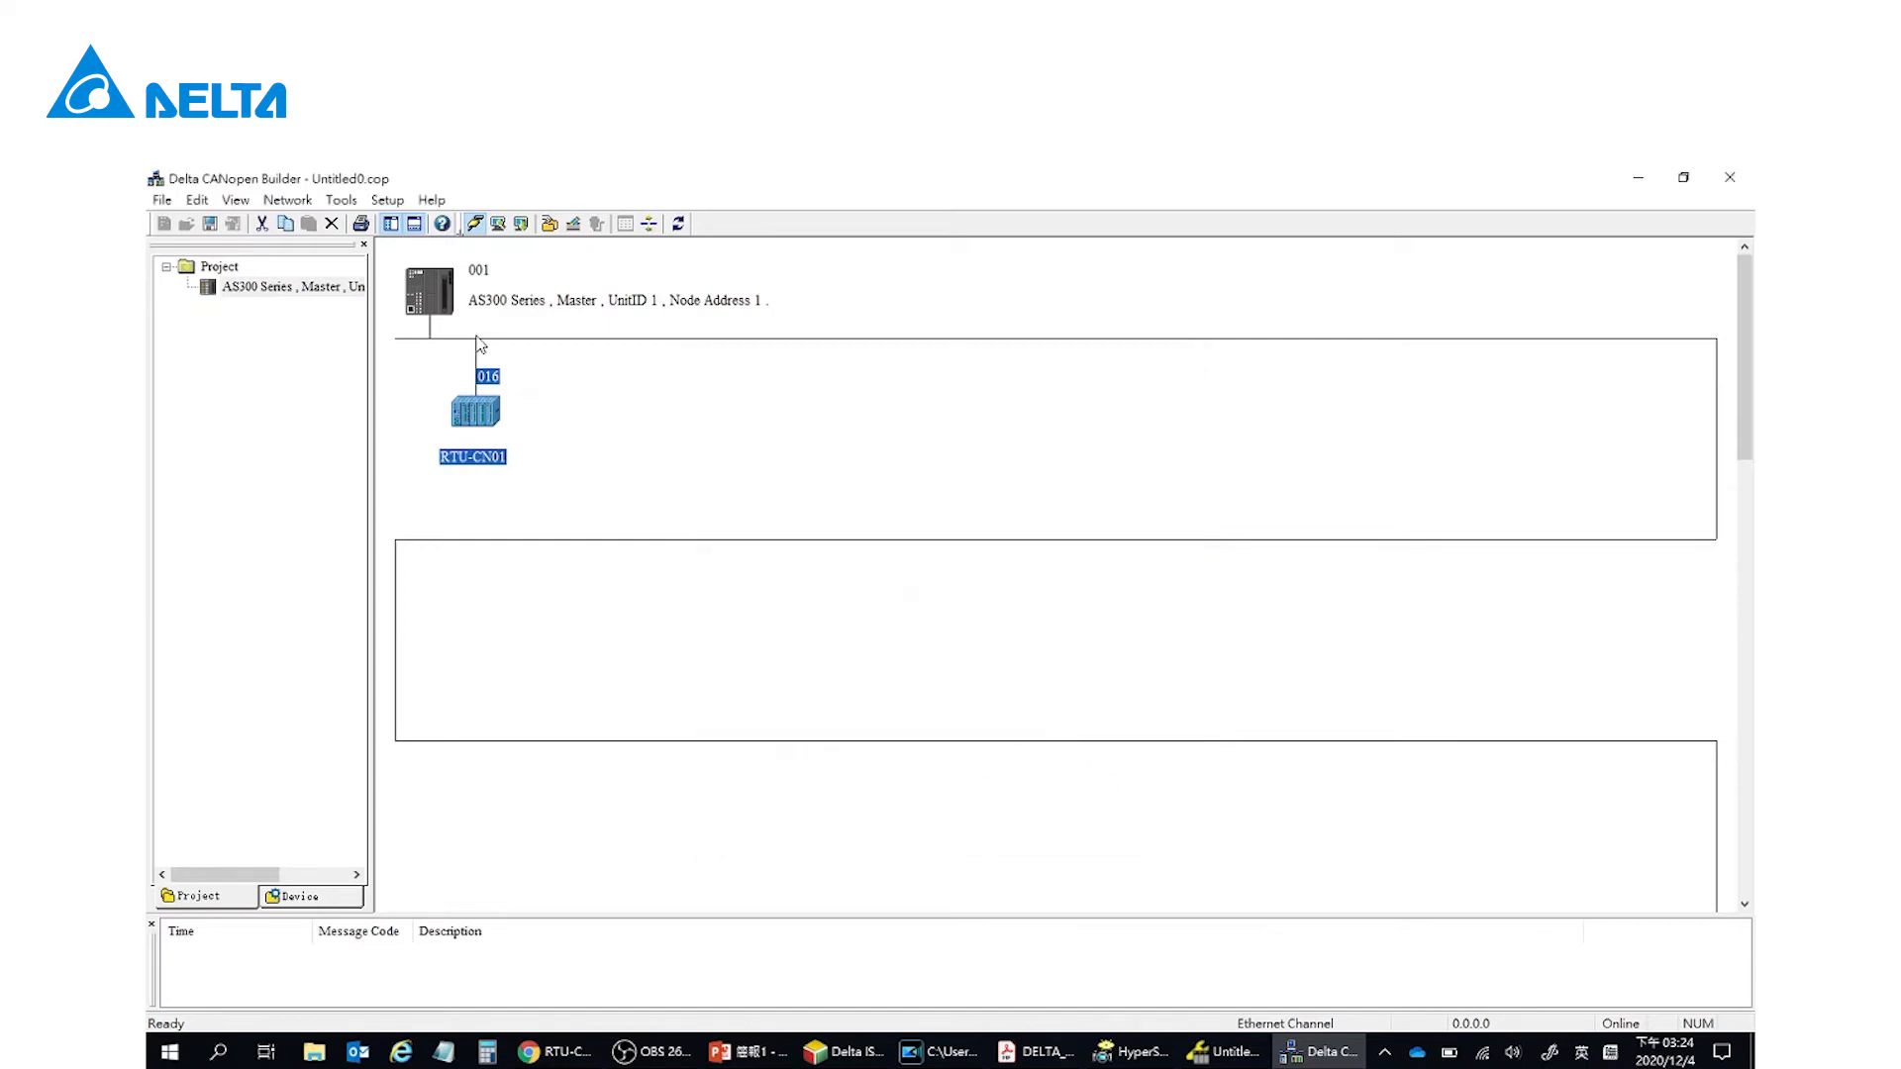
# - Add the available node 016 RTU-CN01 to the CANopen master's node list
pyautogui.click(443, 302)
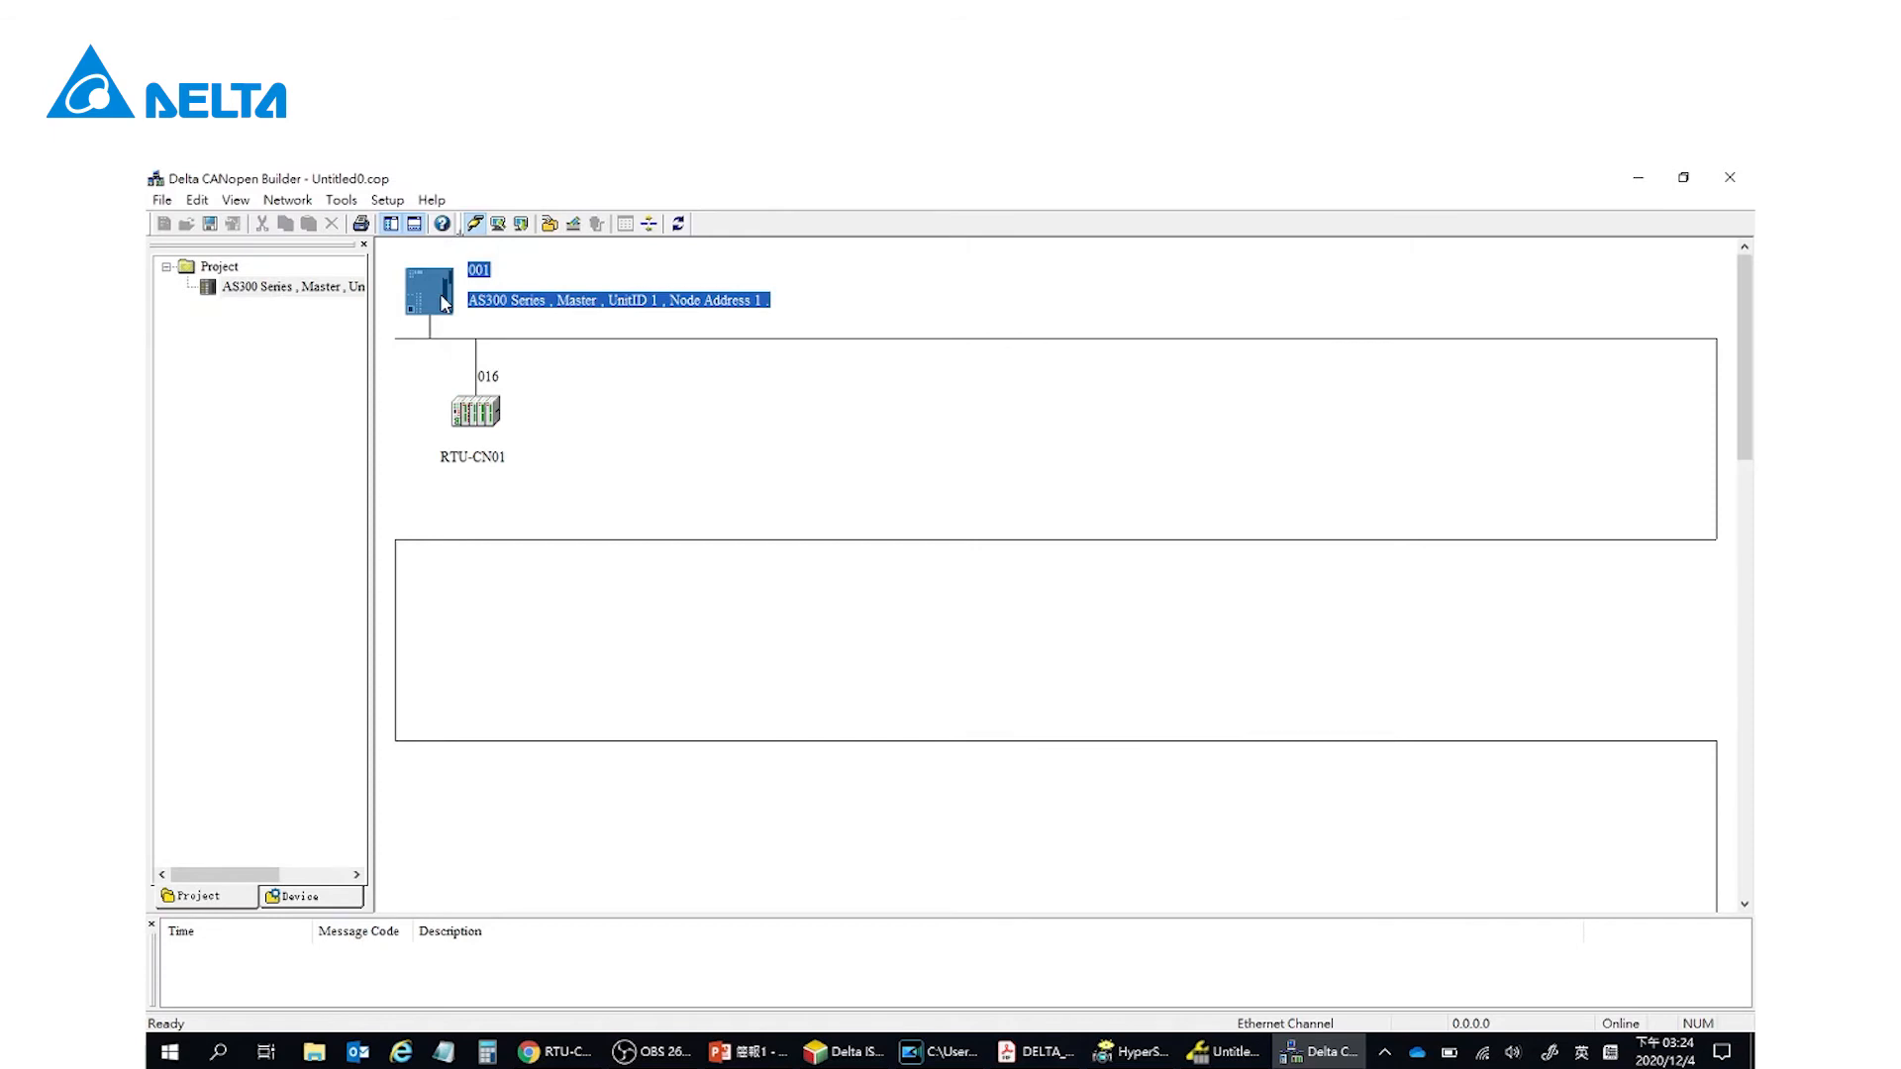
pyautogui.doubleClick(443, 302)
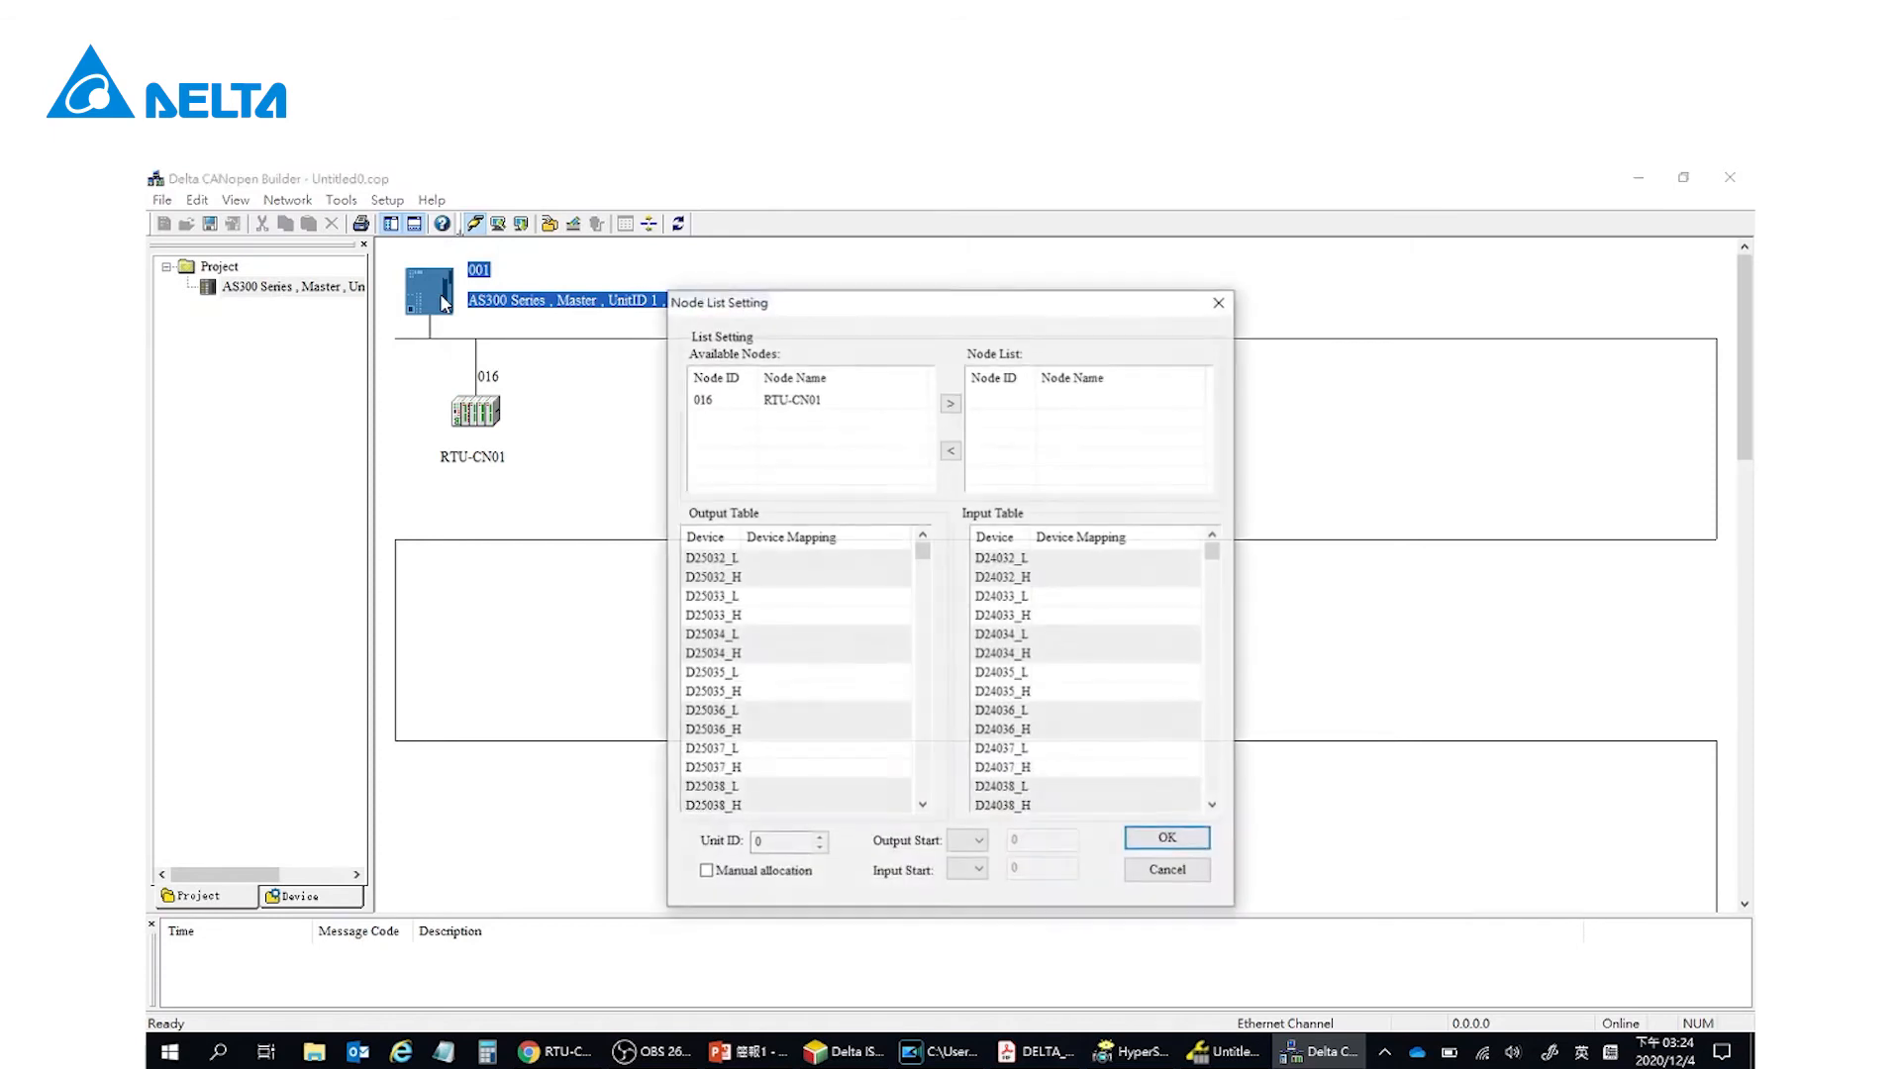
pyautogui.click(822, 401)
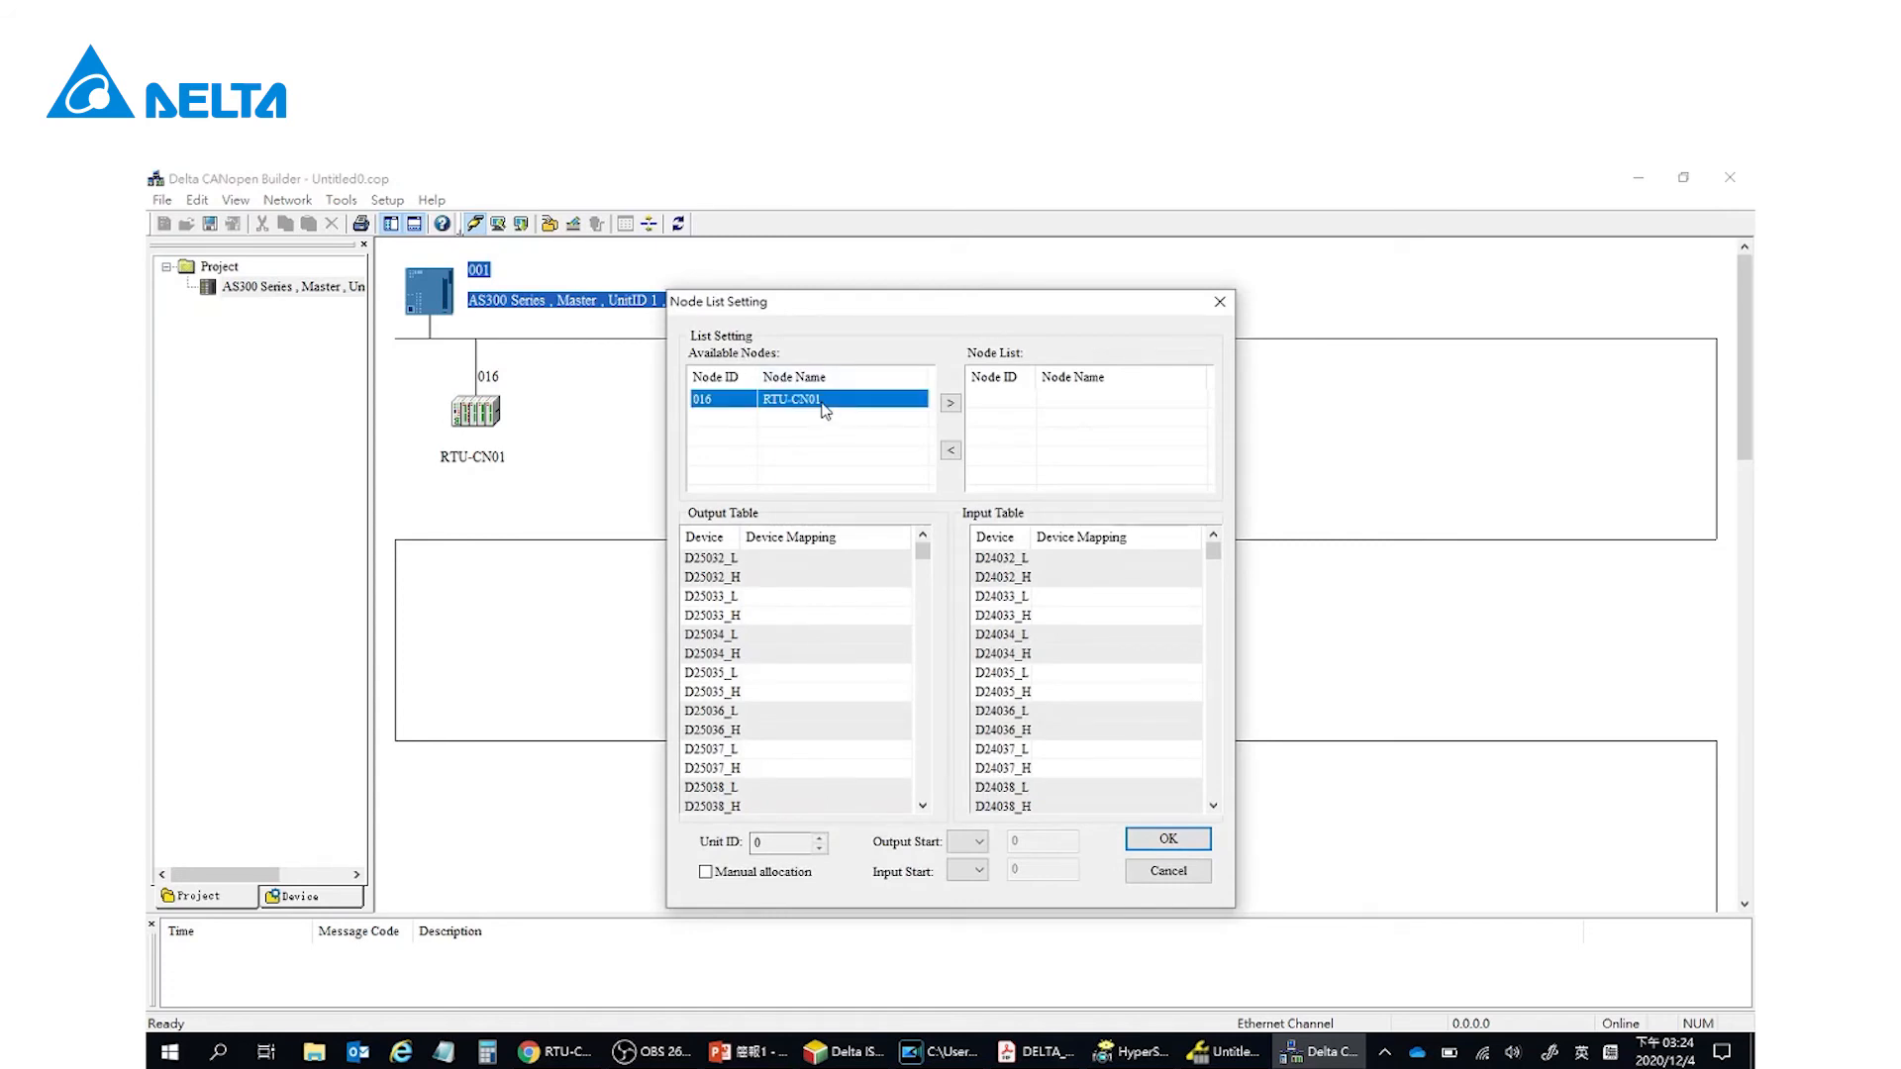
pyautogui.click(955, 406)
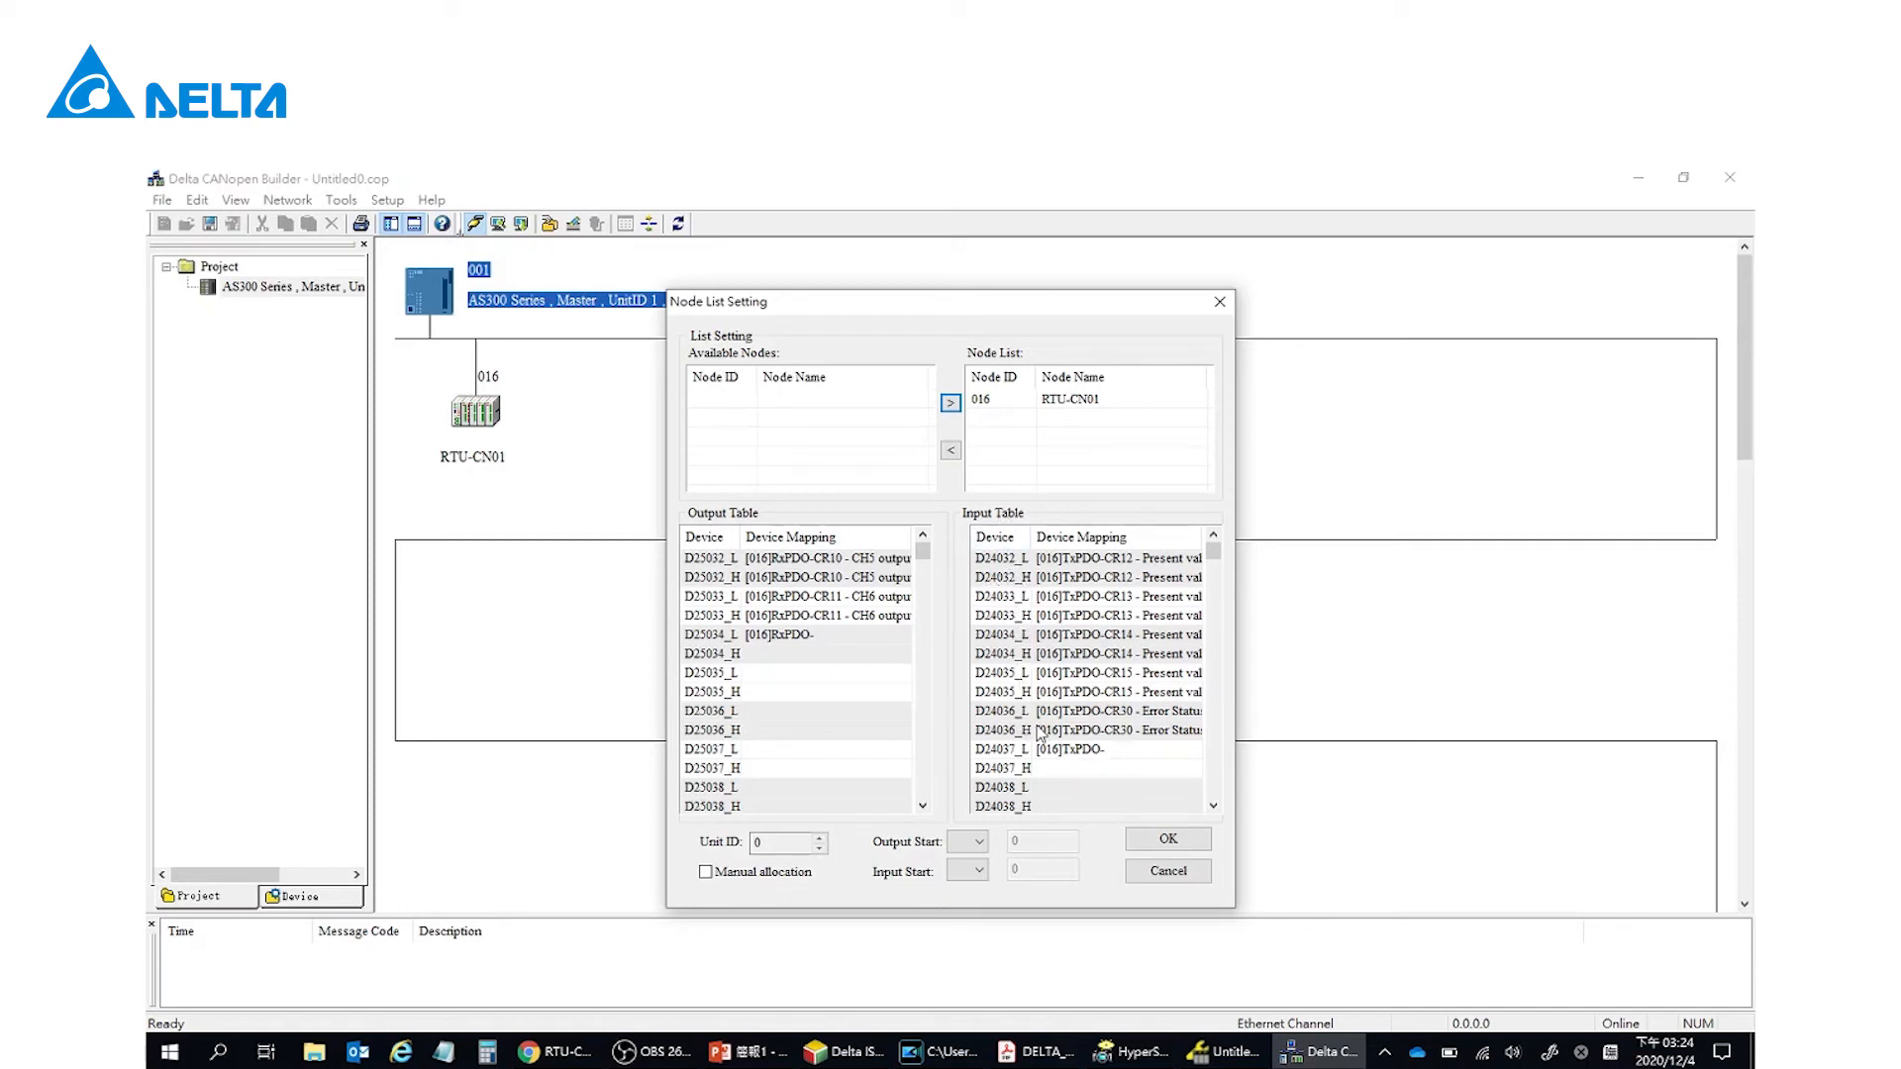
pyautogui.click(1166, 841)
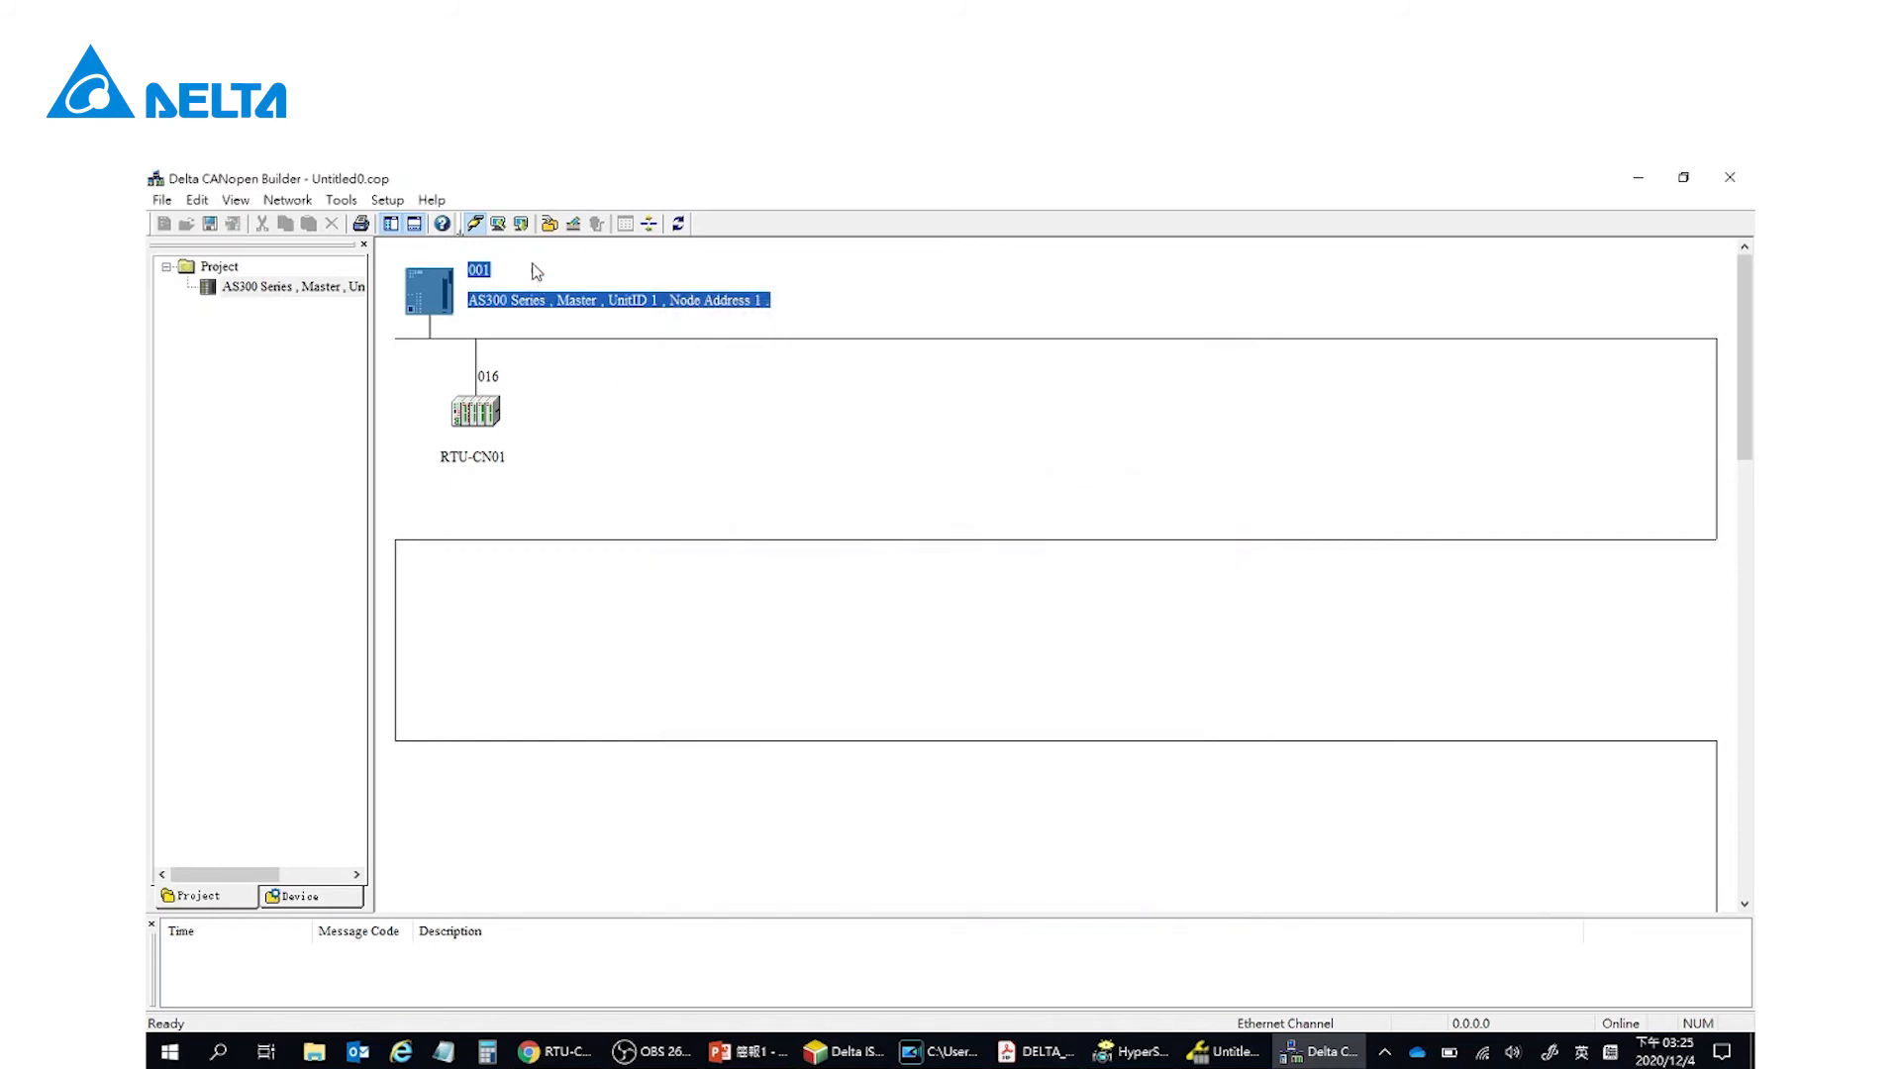
# - Download the network configuration to the CANopen master and go offline
pyautogui.click(526, 232)
pyautogui.click(476, 226)
# - Switch to ISPSoft and create a device monitor table with the default name
pyautogui.click(858, 1060)
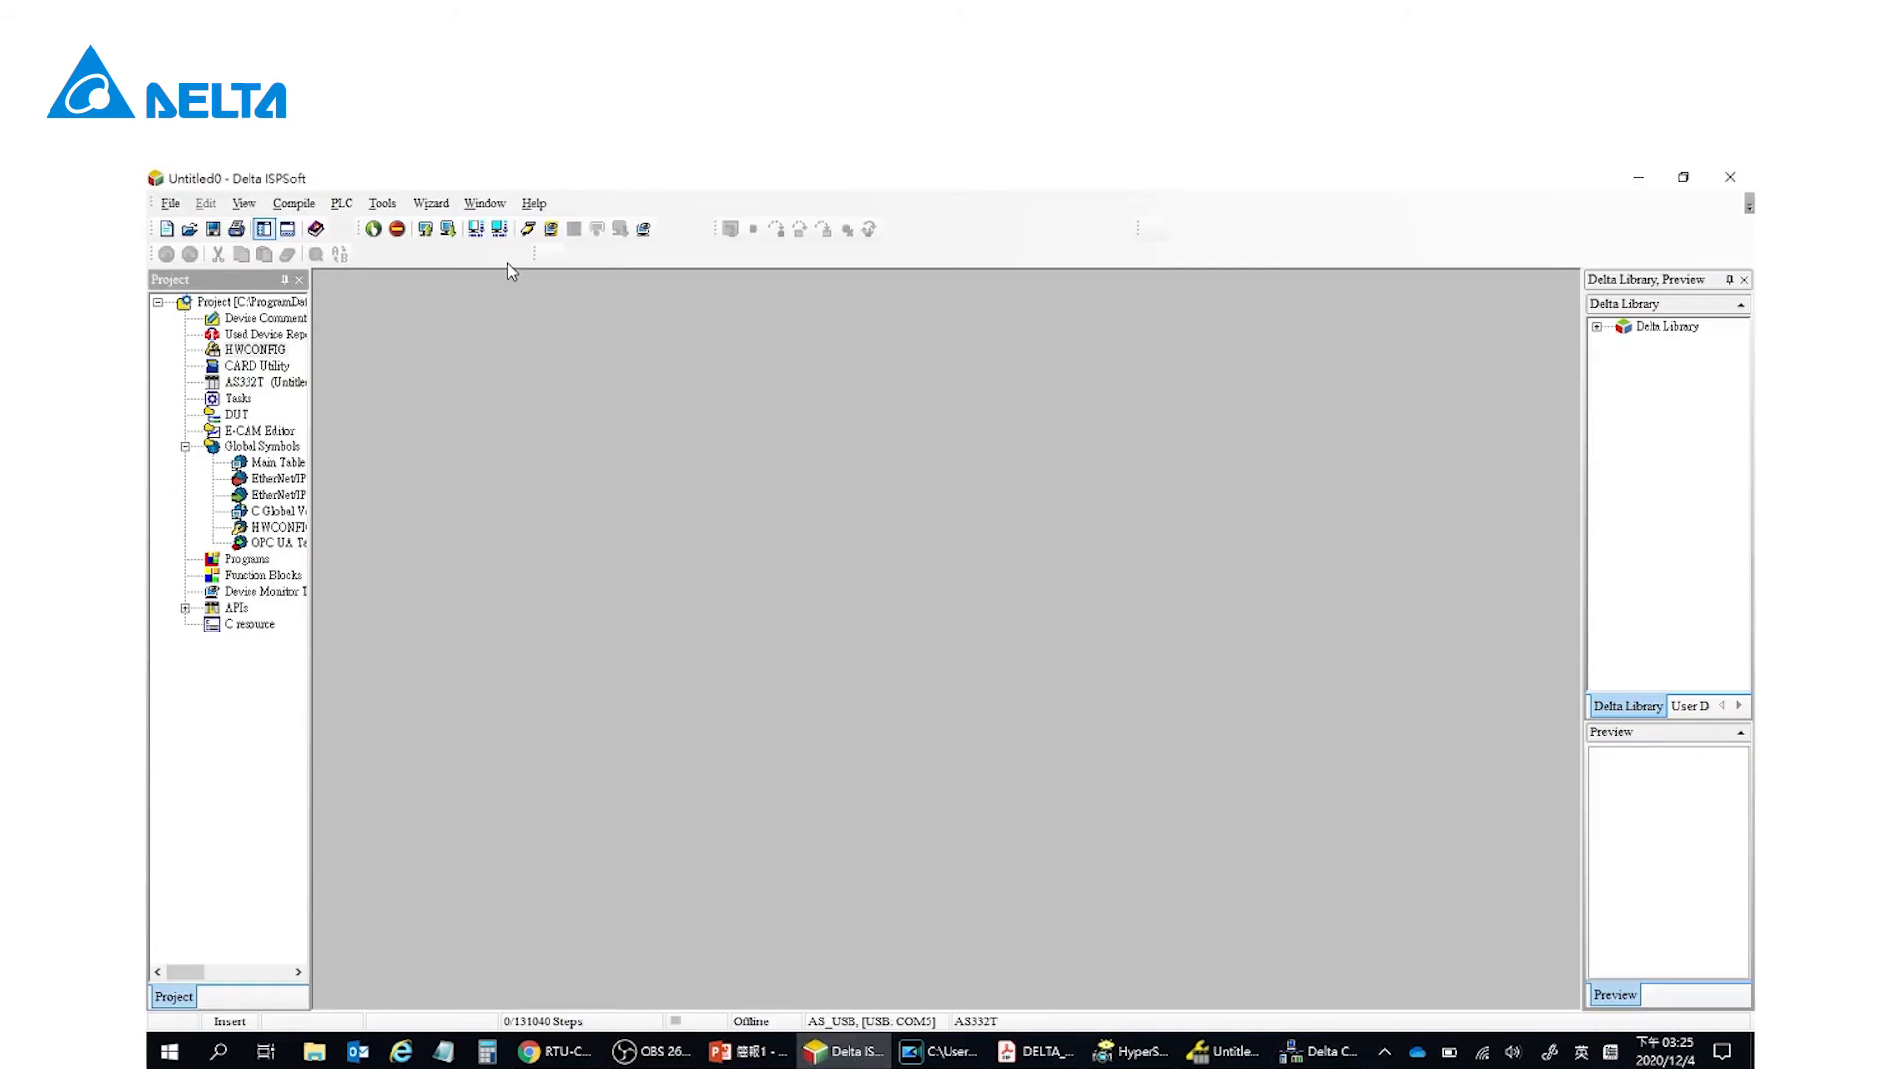
pyautogui.click(644, 231)
pyautogui.click(910, 661)
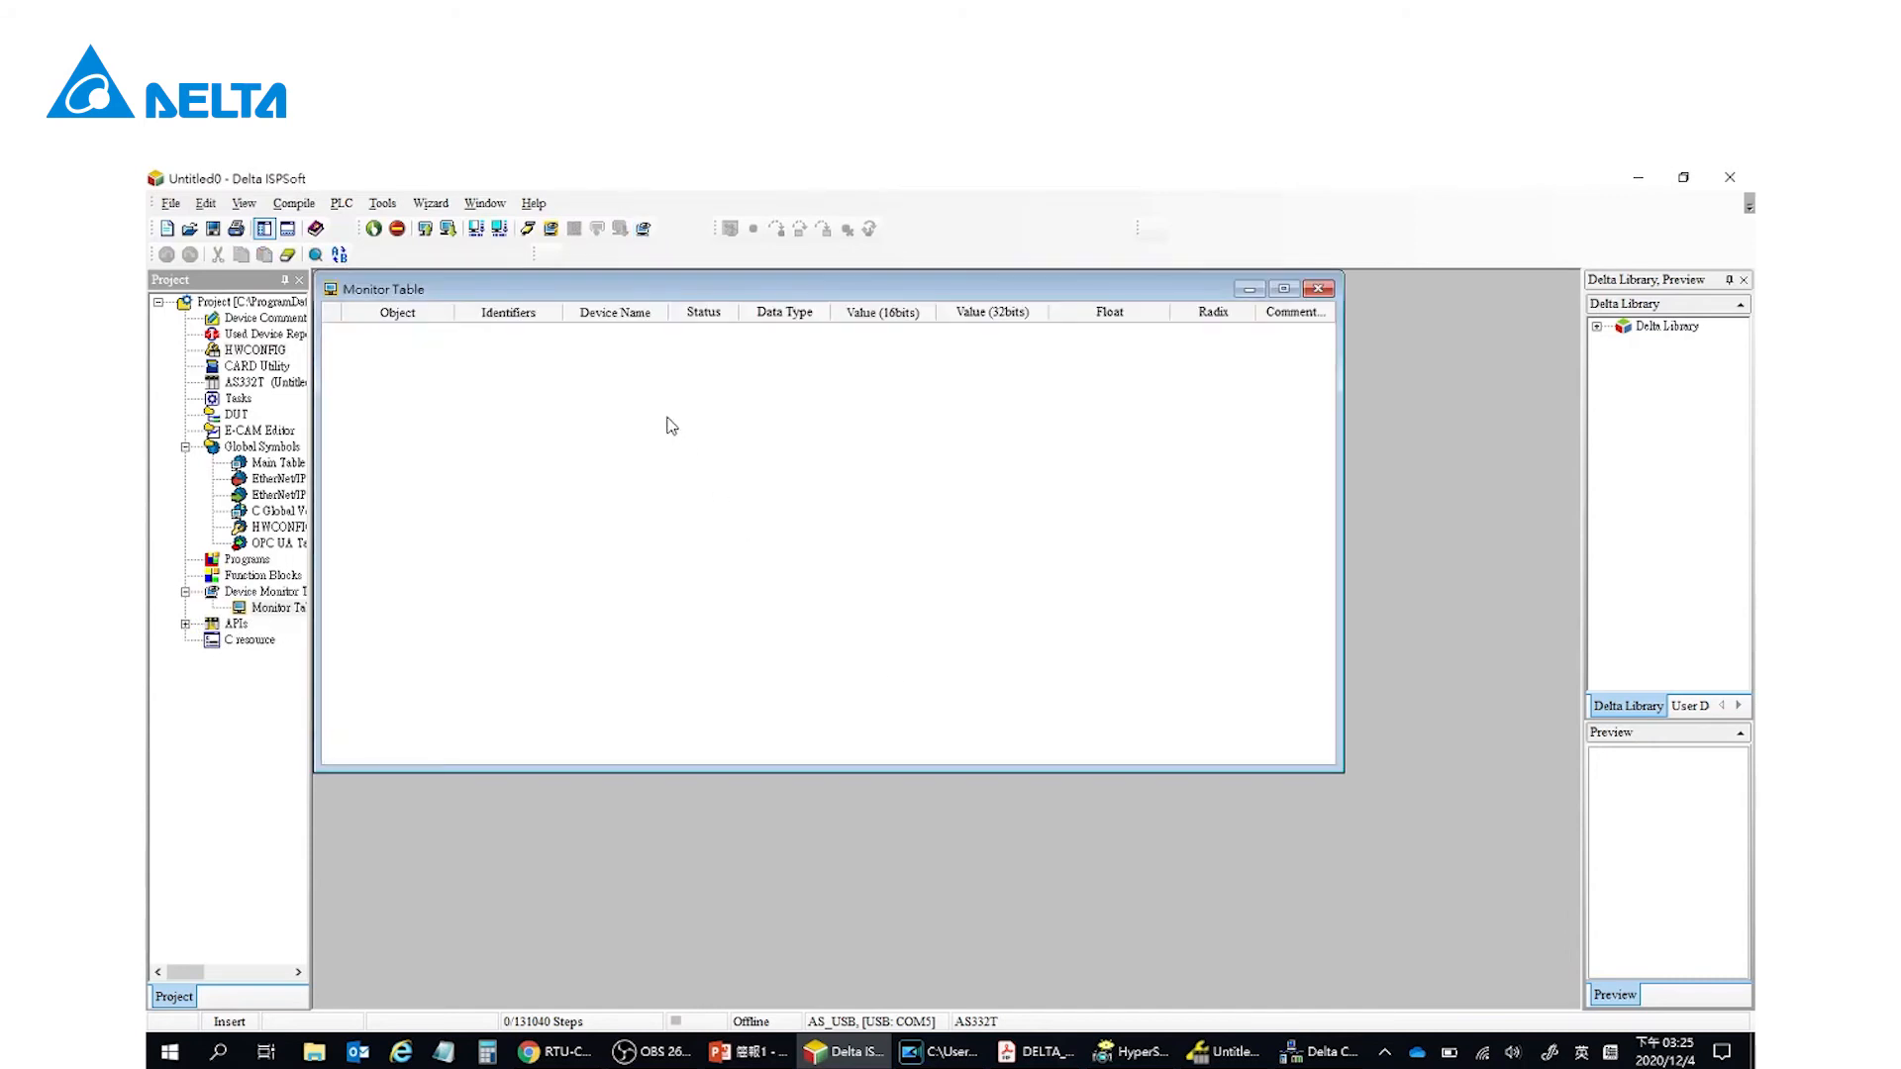
# - Add 10 devices starting at D24032 to the monitor table
pyautogui.doubleClick(669, 425)
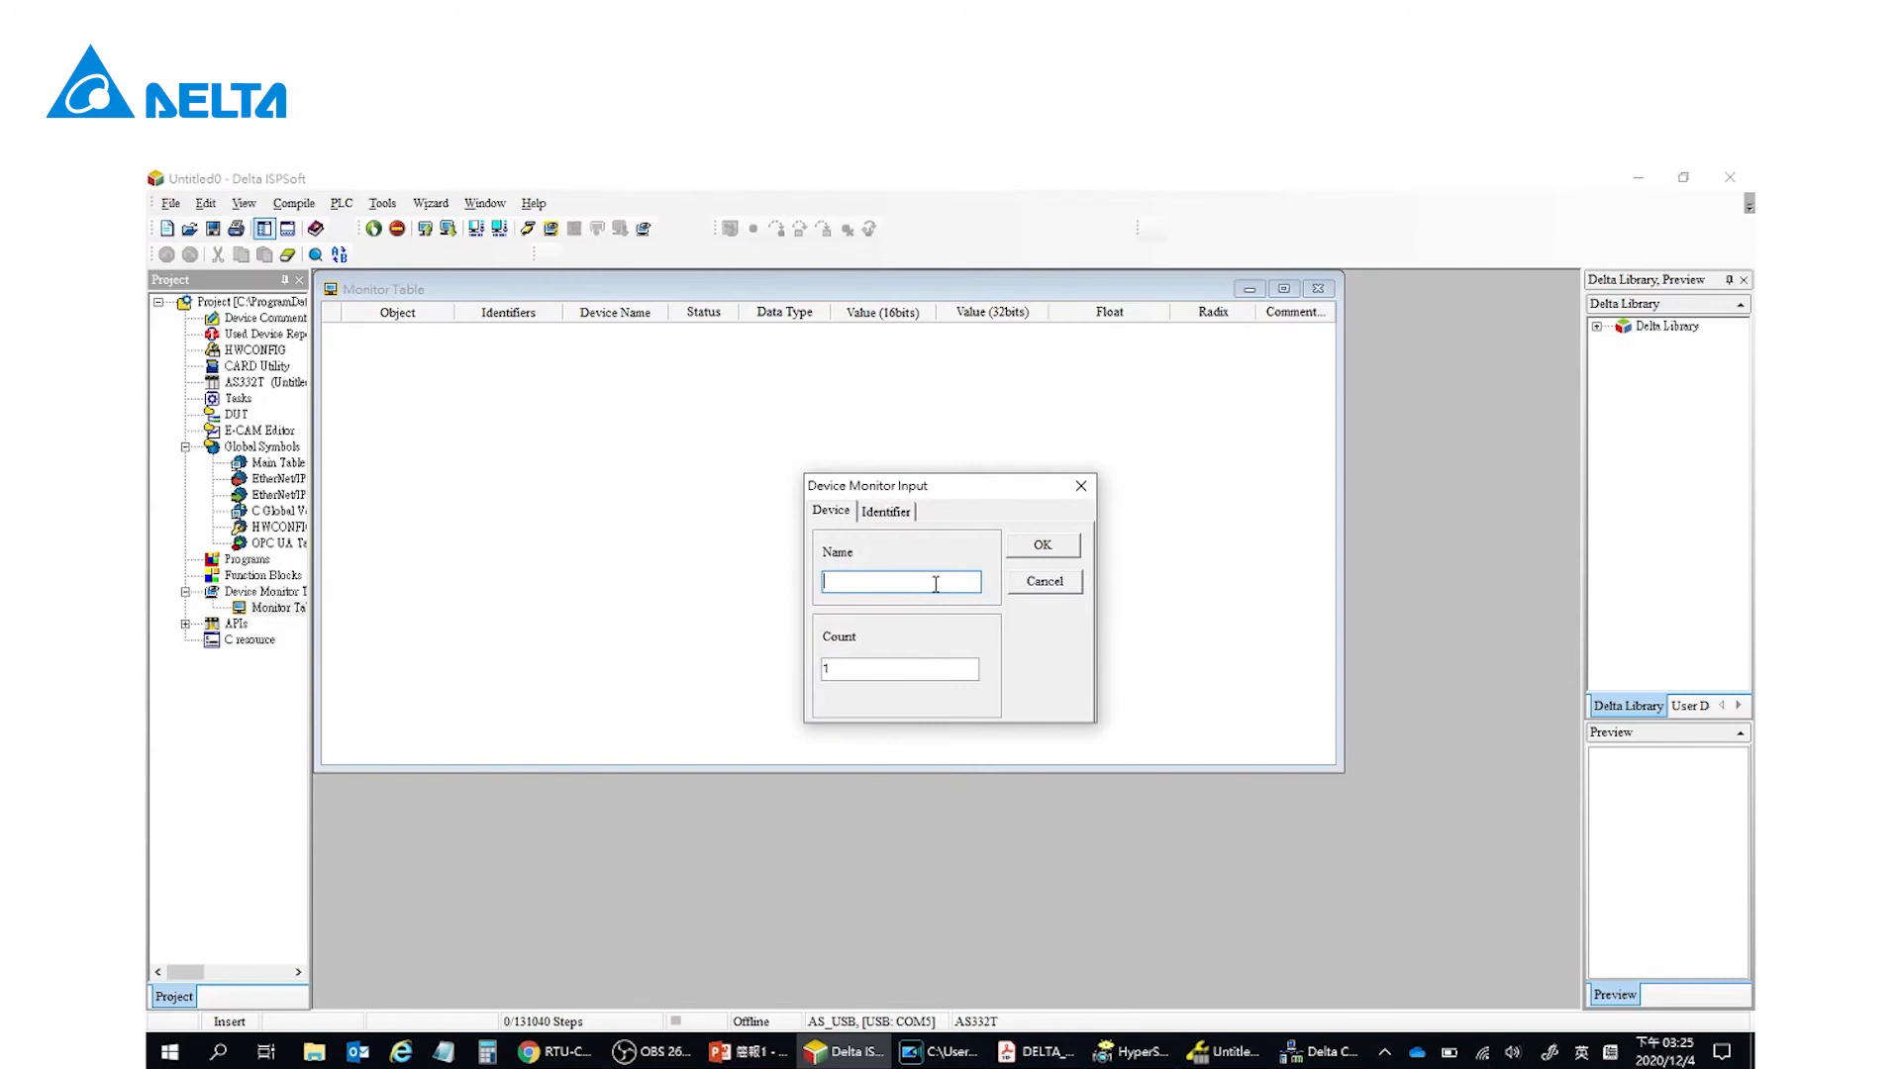
pyautogui.write('d24032')
pyautogui.press('Tab')
pyautogui.write('10')
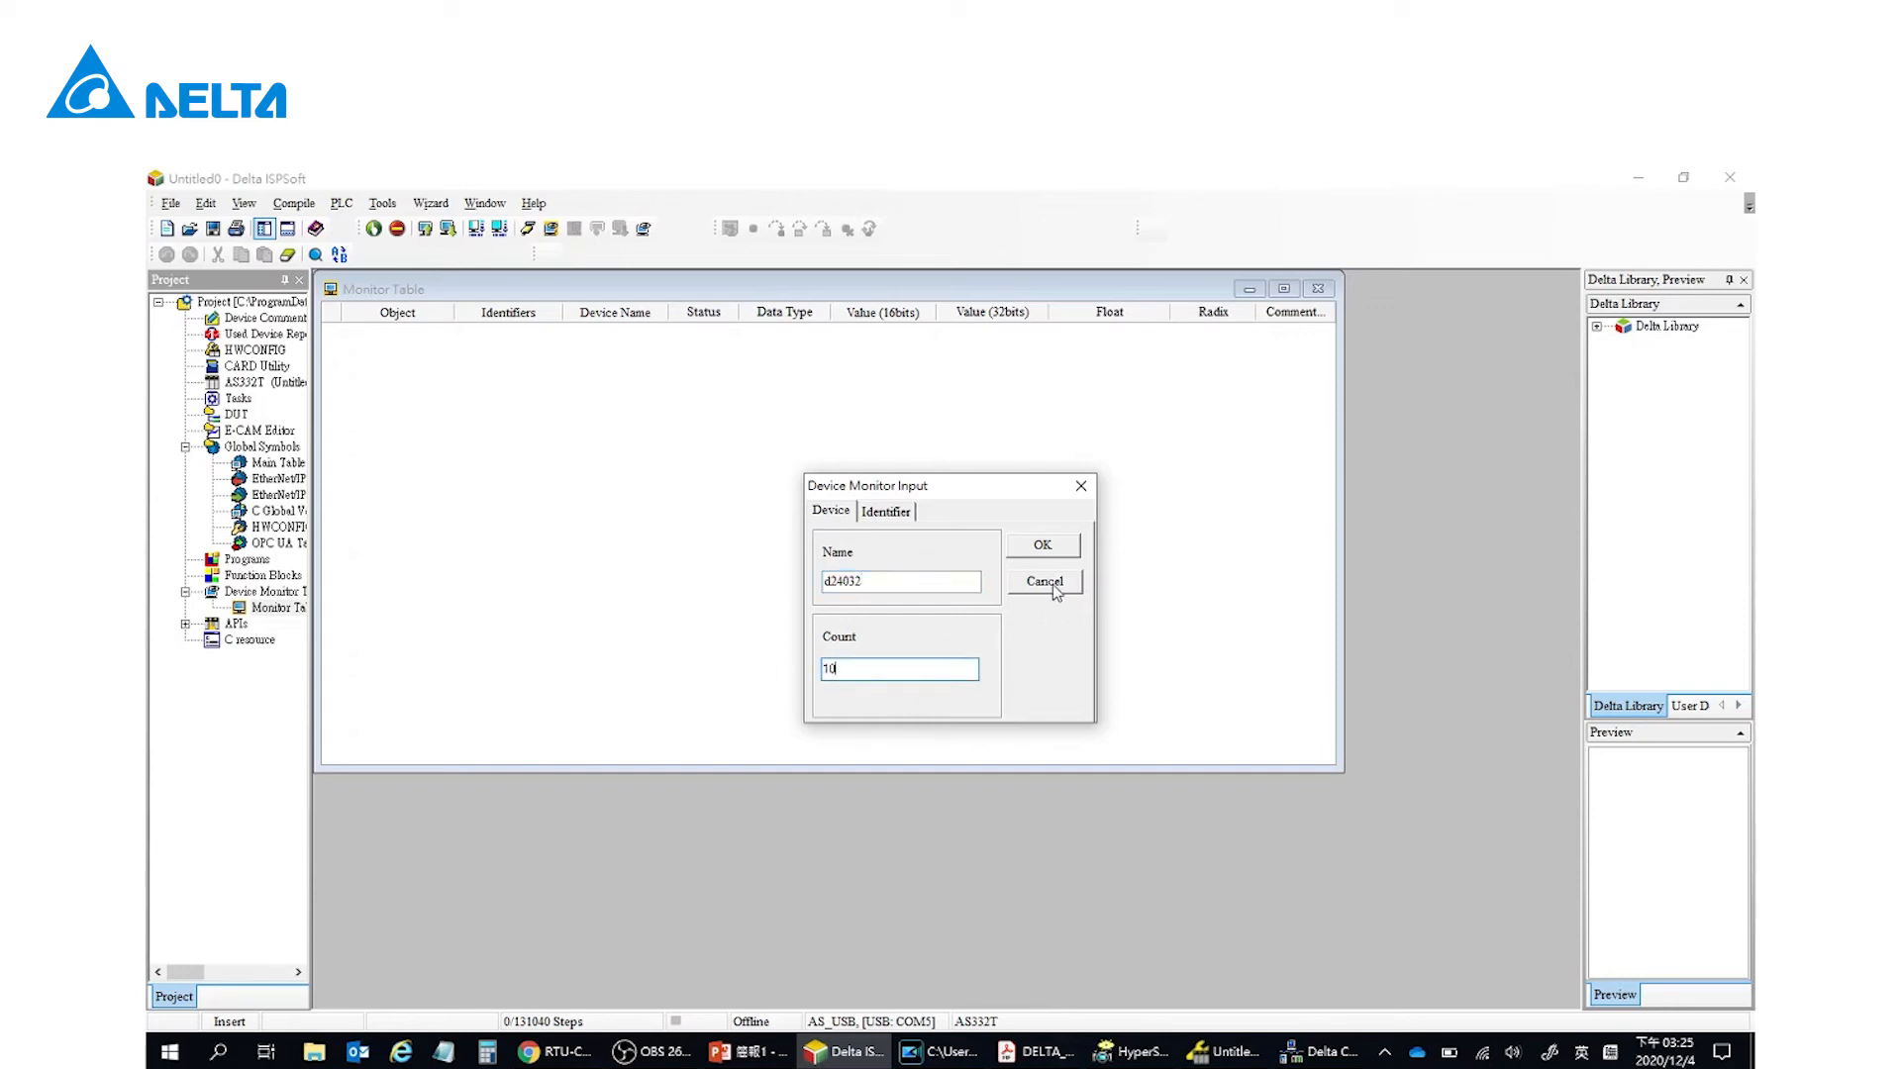
pyautogui.click(1045, 544)
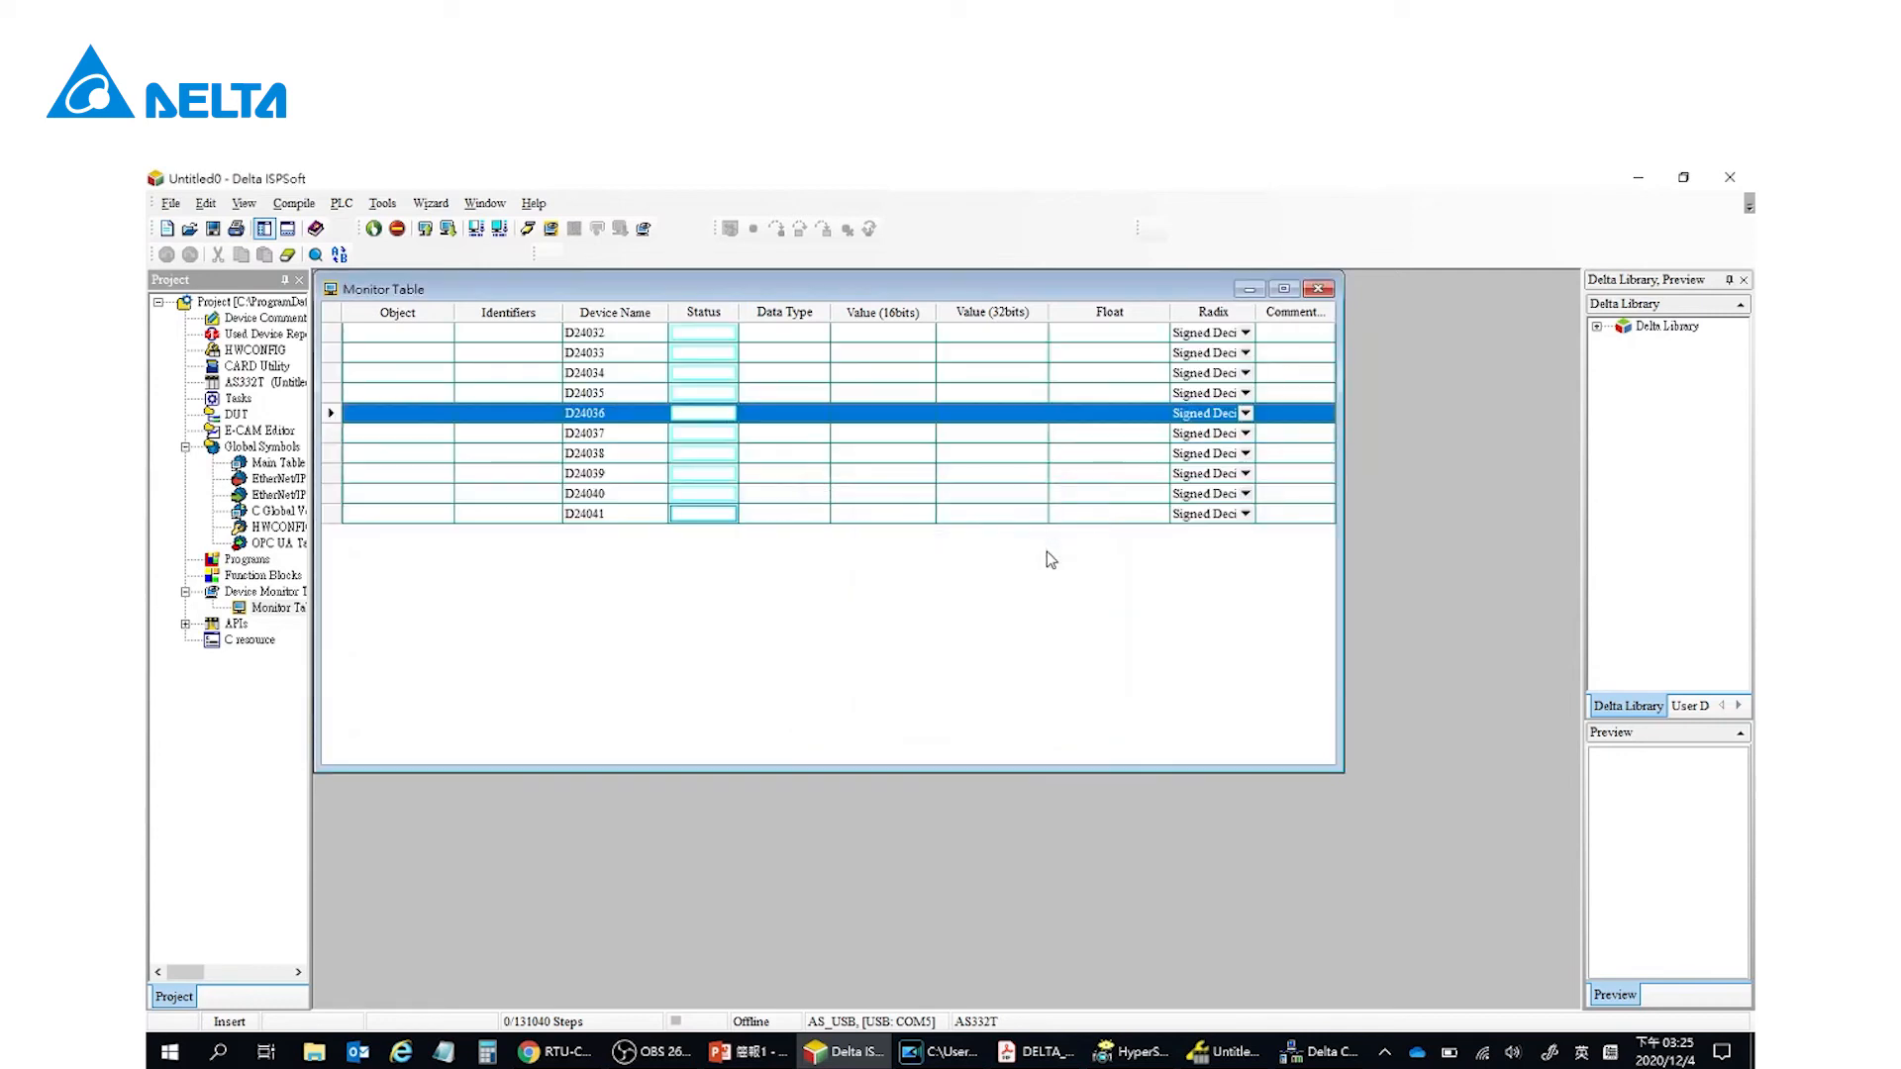
# - Add 10 devices starting at D25032 to the monitor table below the existing rows
pyautogui.click(741, 521)
pyautogui.doubleClick(752, 564)
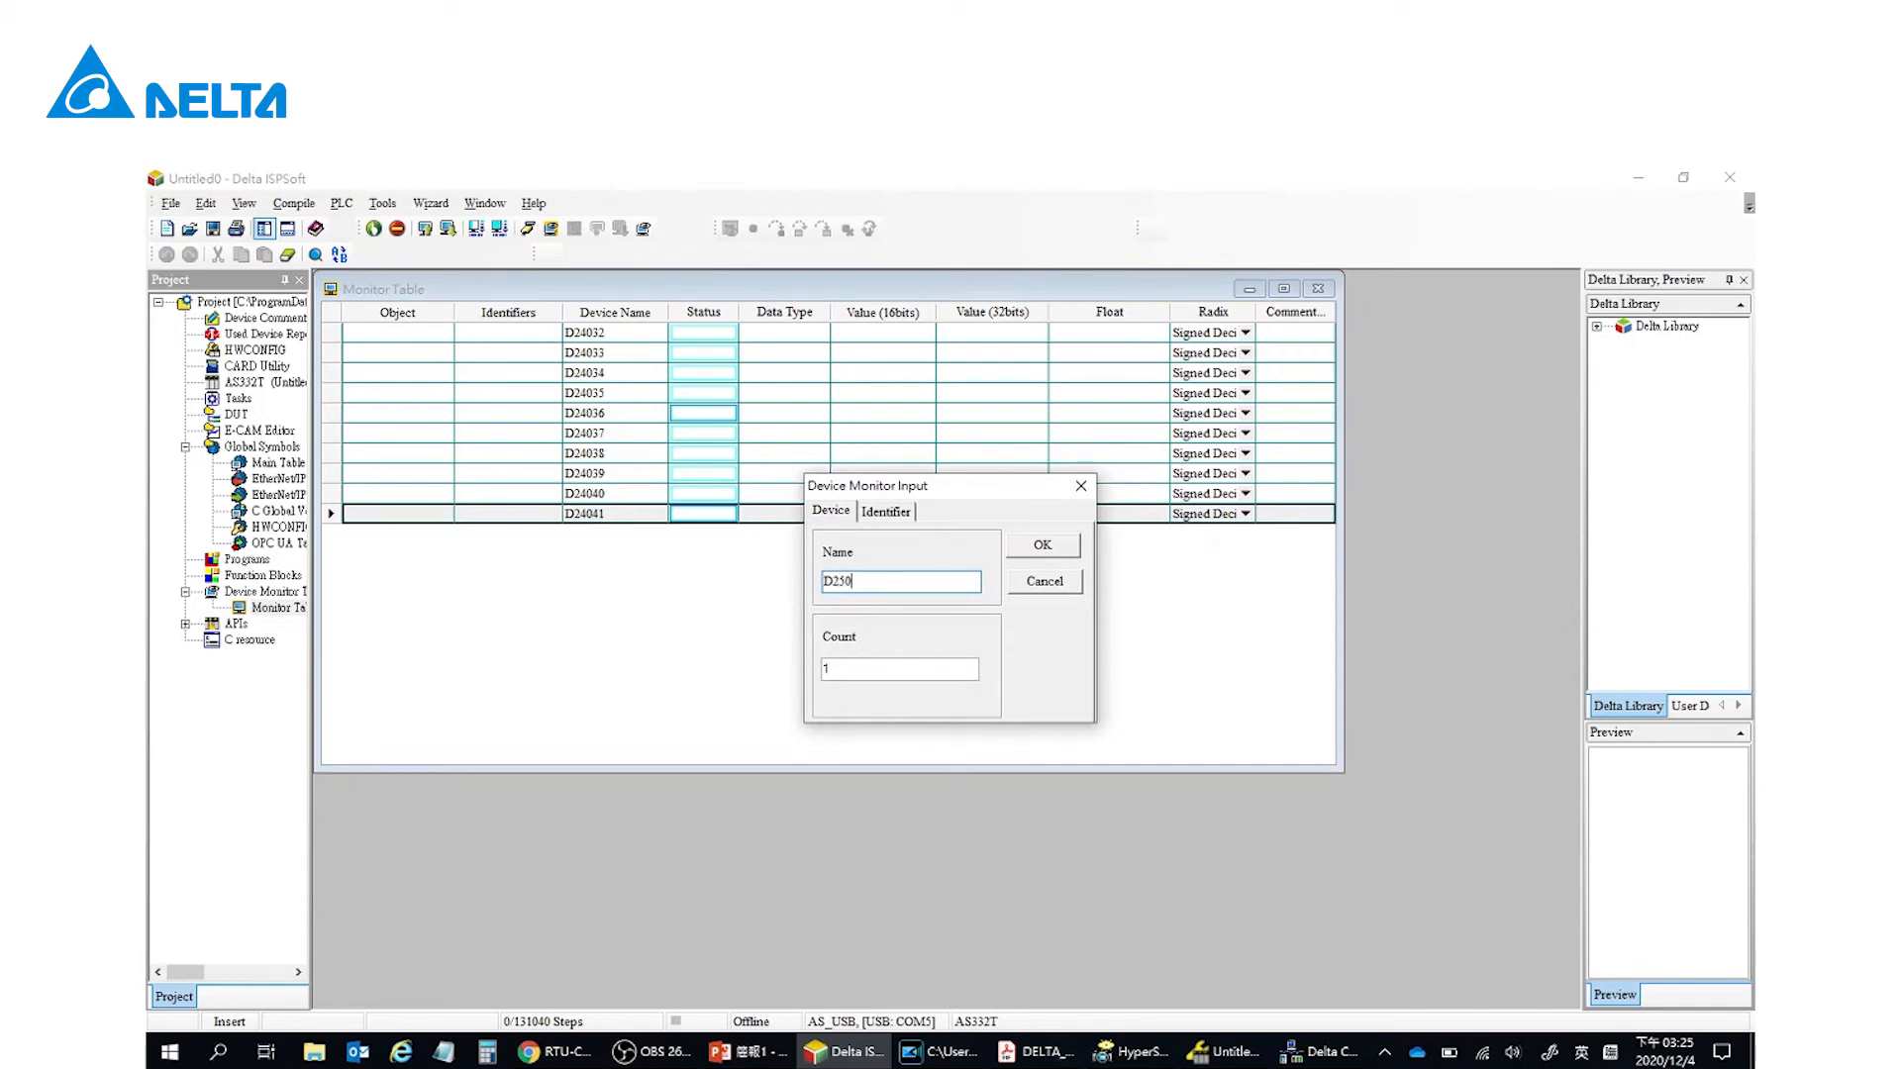
pyautogui.press('Tab')
pyautogui.write('10')
pyautogui.press('Return')
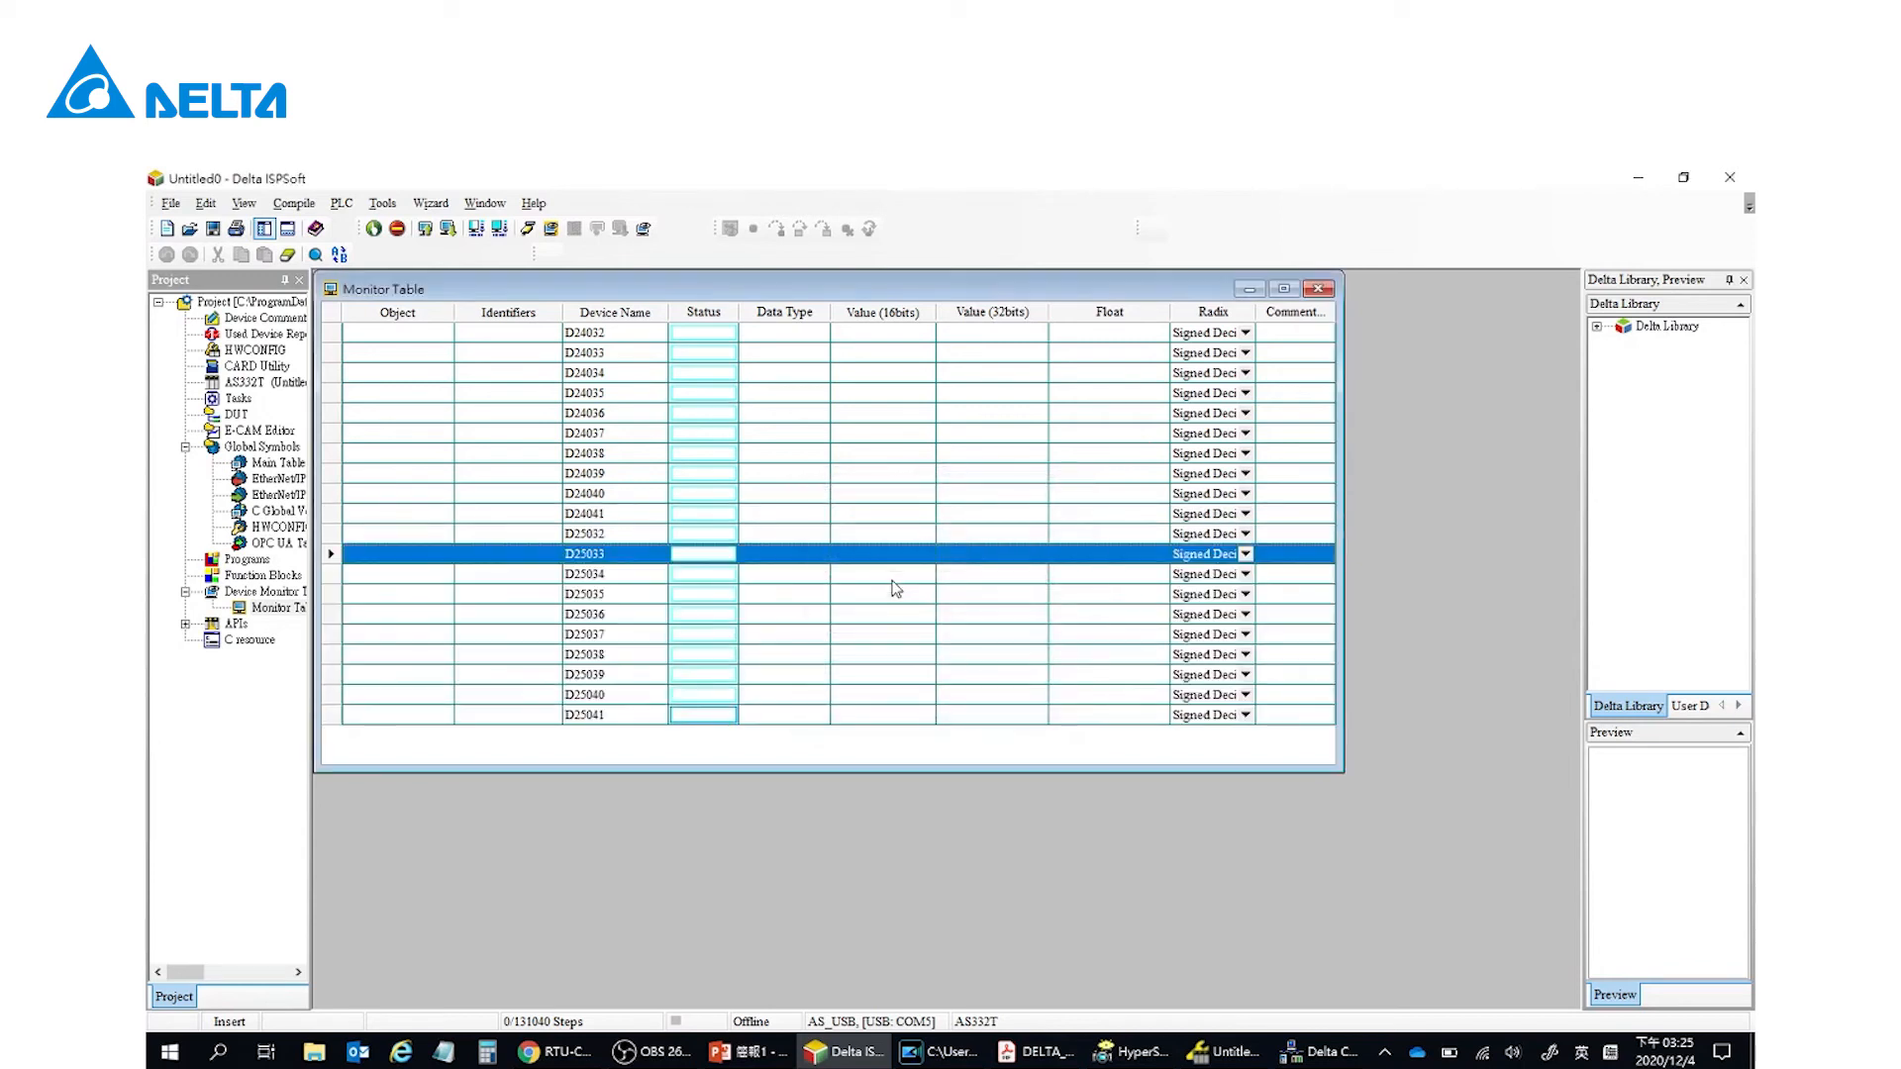
# - Start online monitoring of the PLC and inspect the values of D24032 through D24035
pyautogui.click(558, 242)
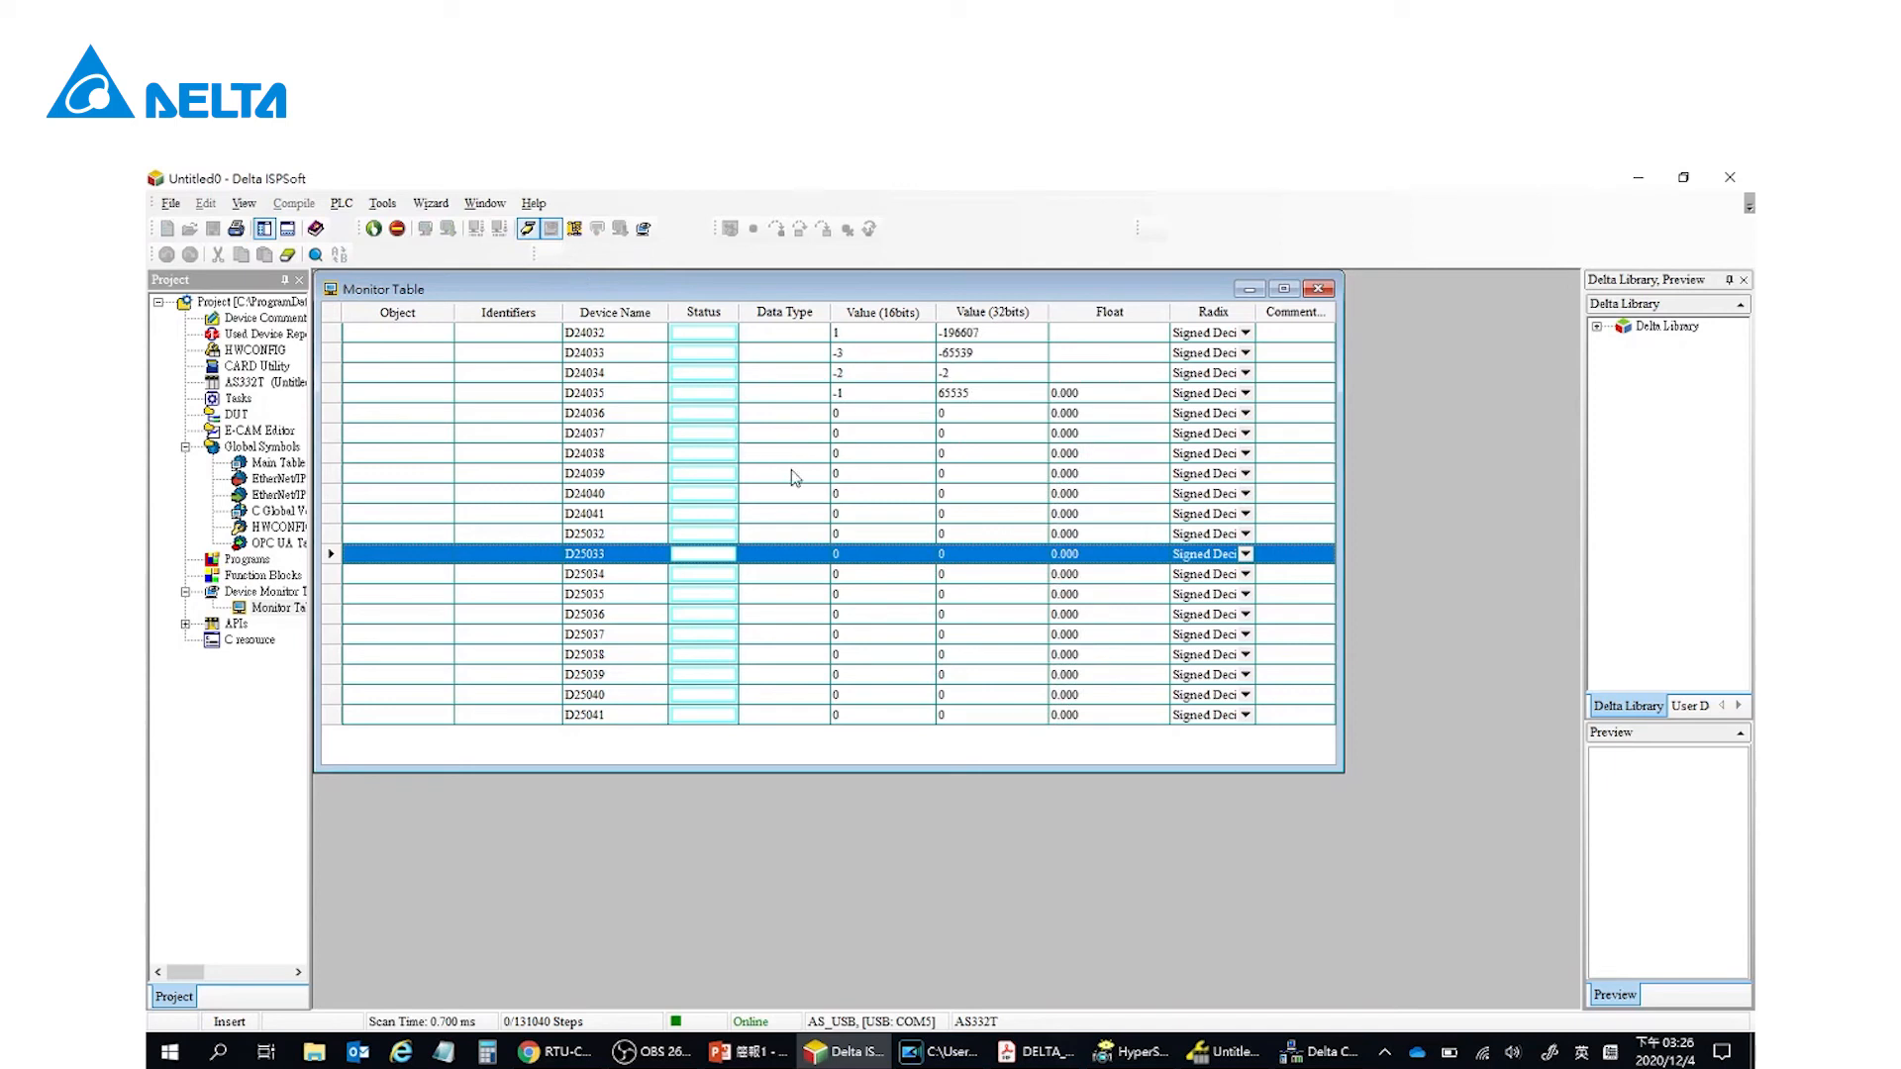
pyautogui.click(687, 335)
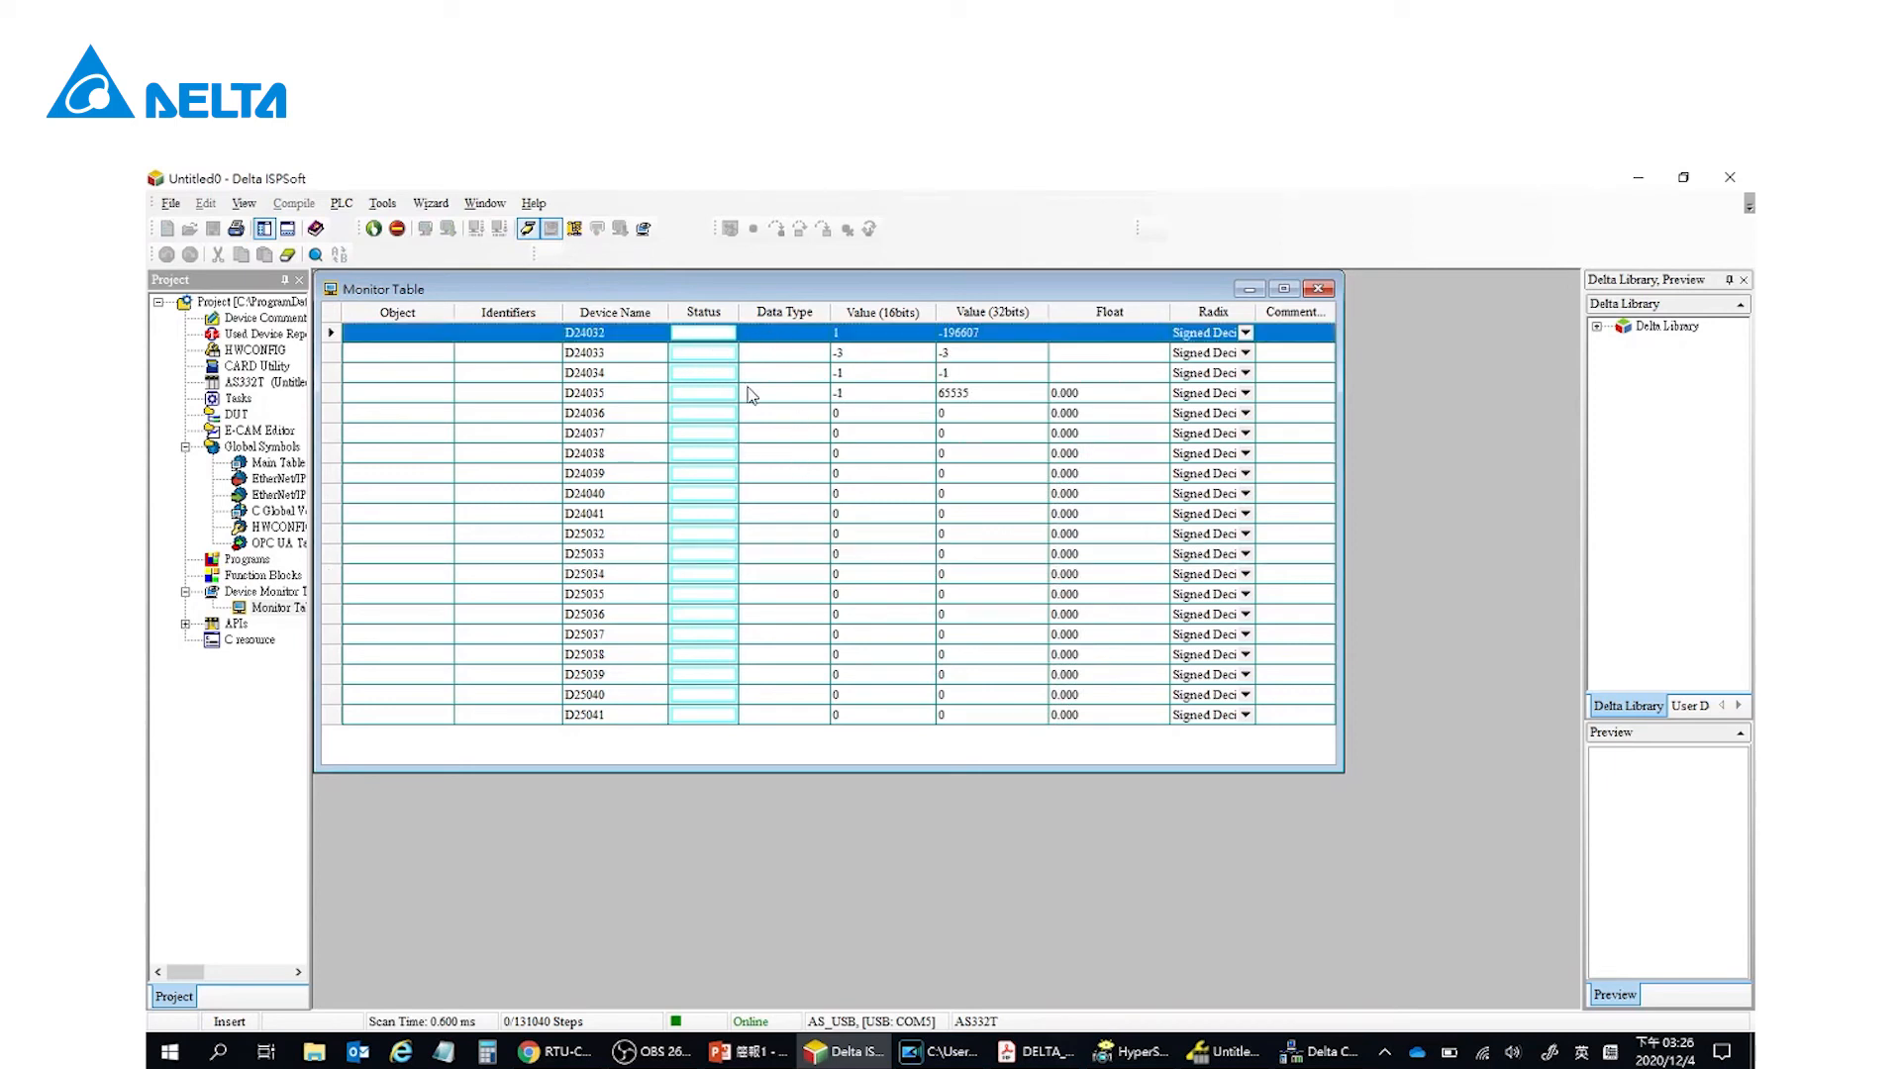
pyautogui.click(750, 395)
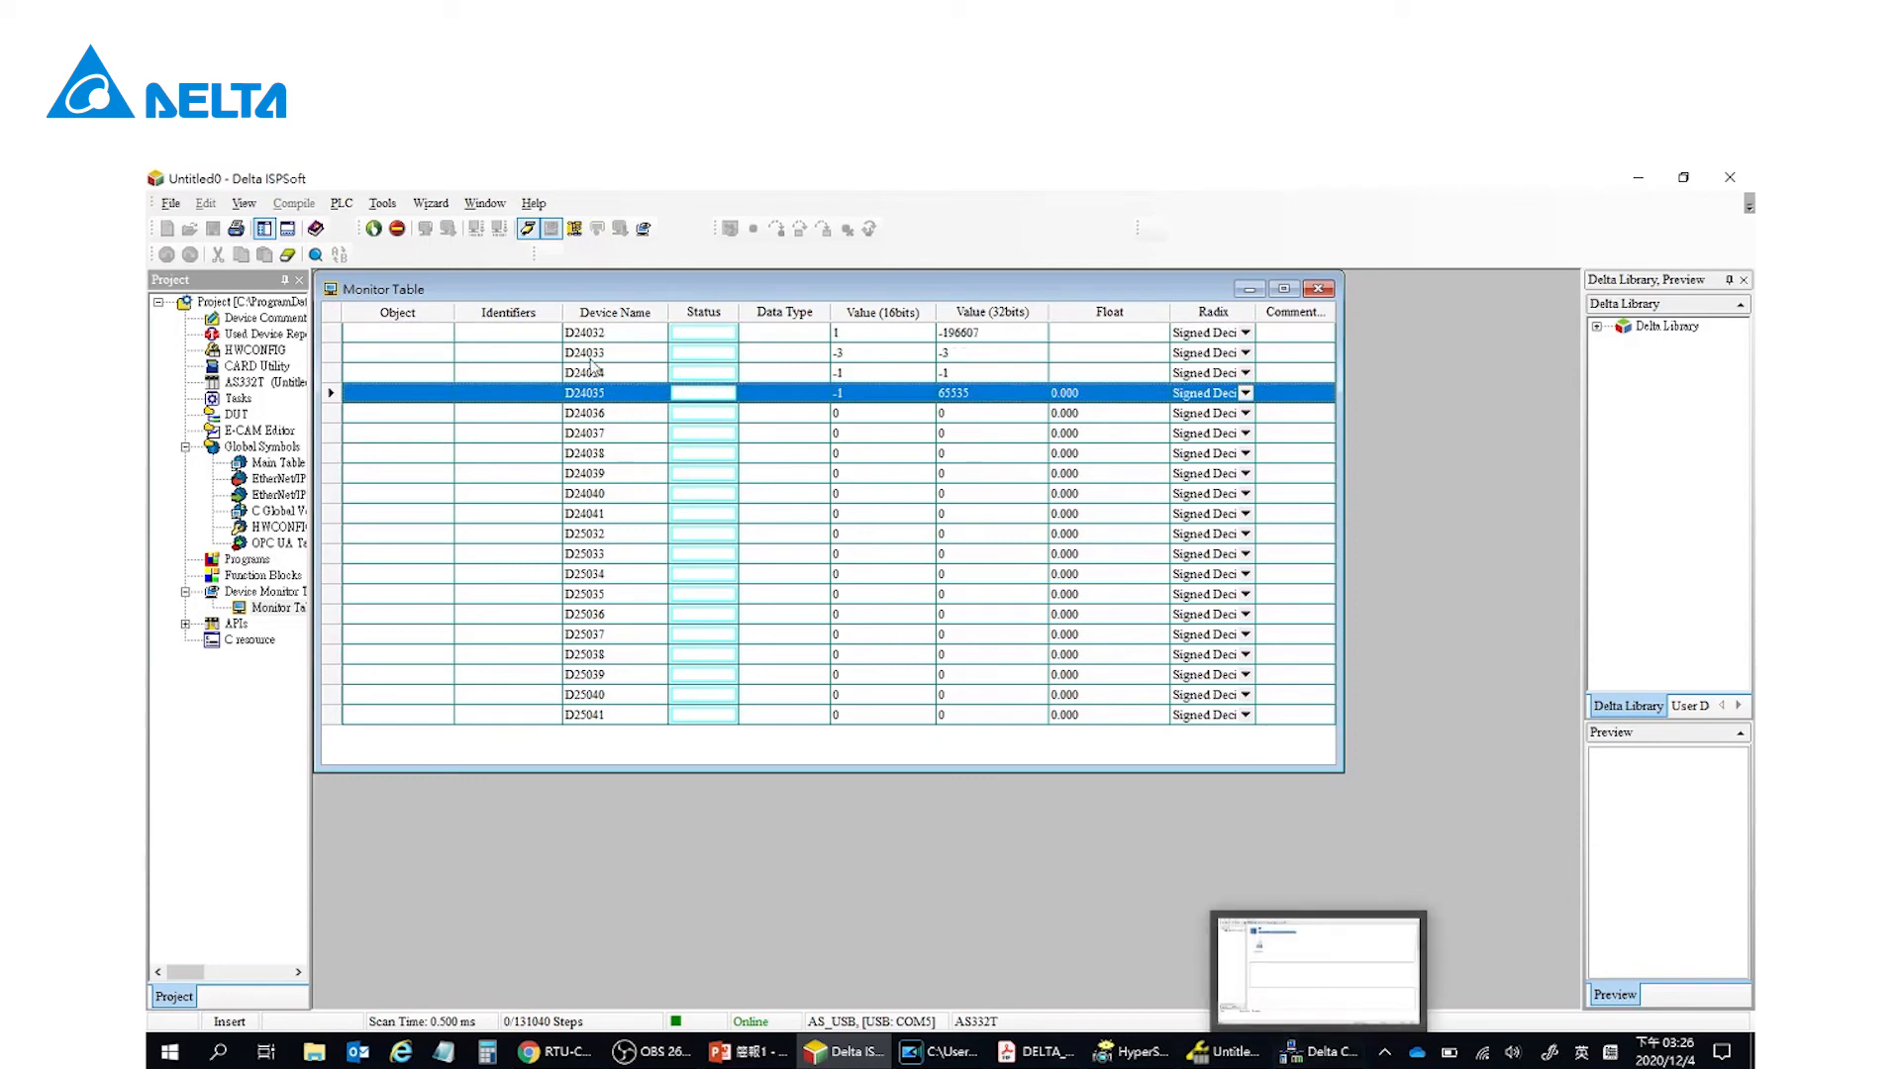
# - Switch to CANopen Builder and examine the master's node list for the device mapping of the 06XA input and output channels
pyautogui.click(1320, 1051)
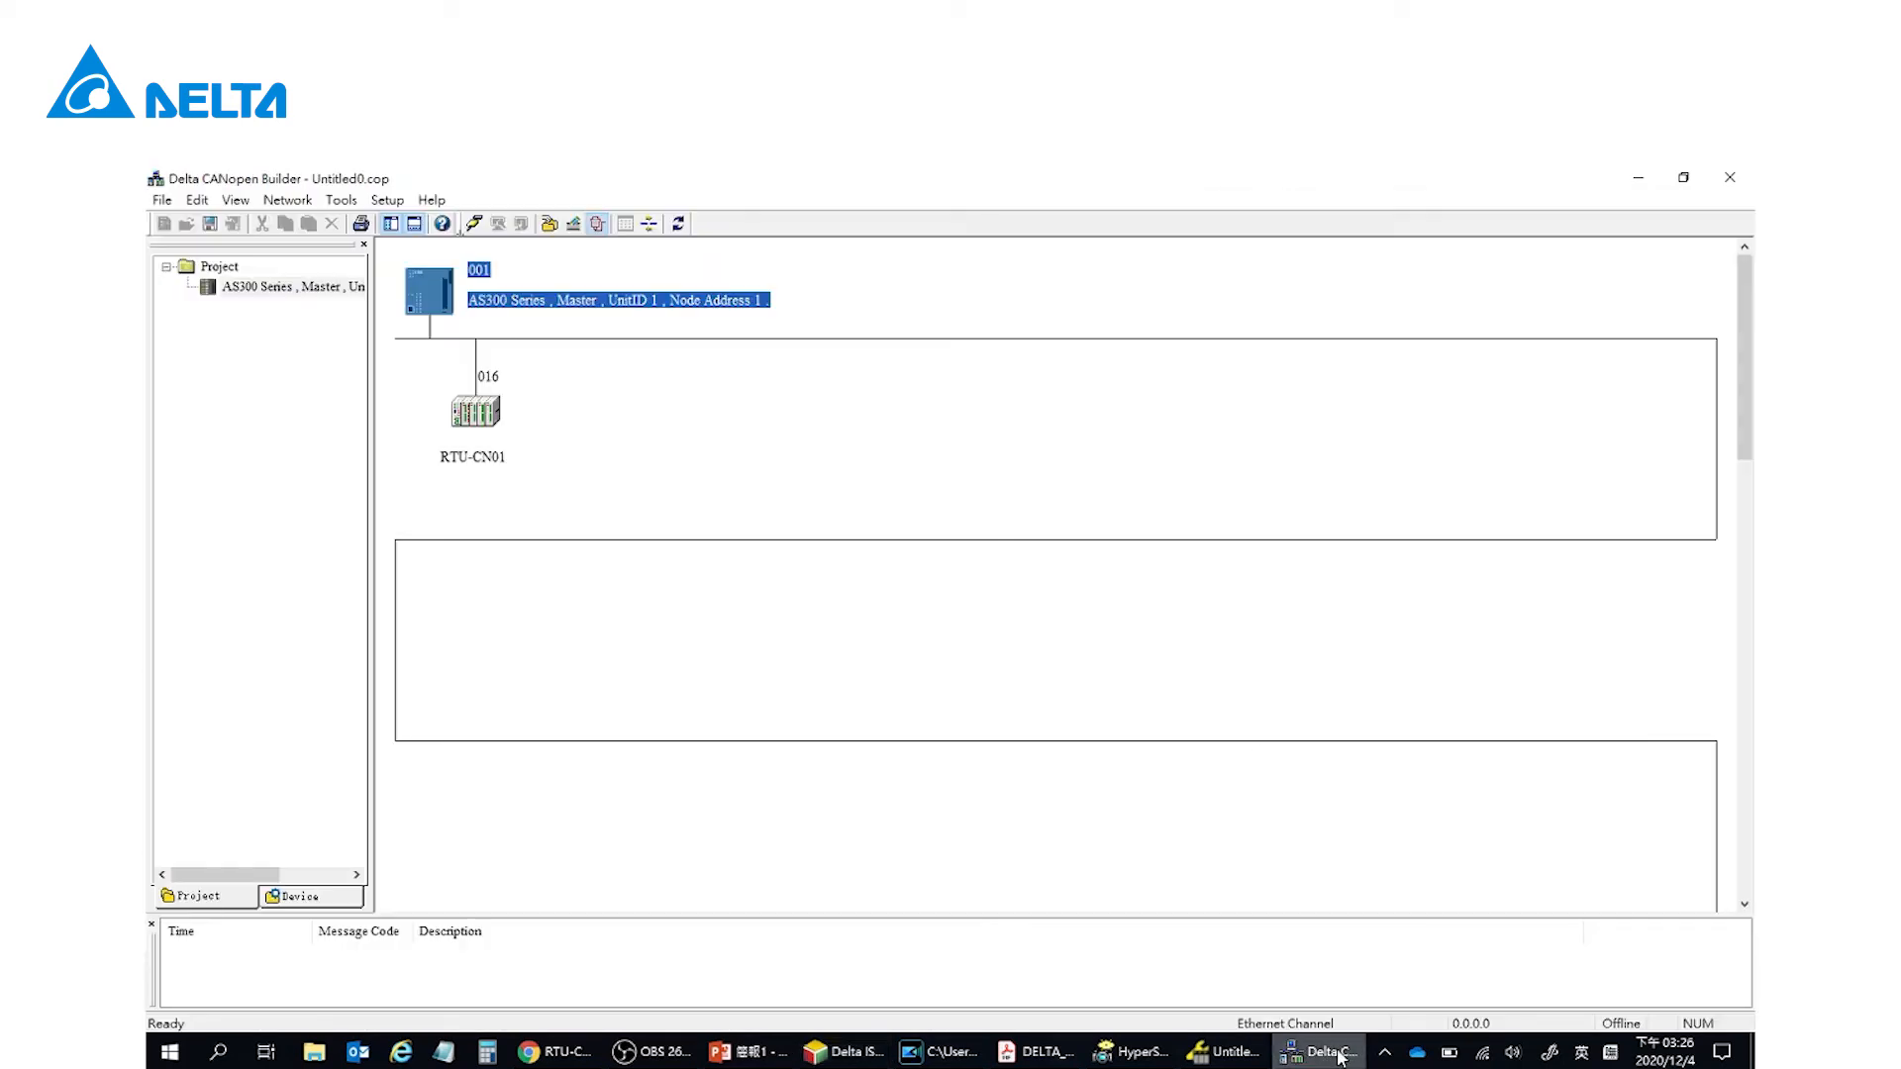
pyautogui.doubleClick(436, 313)
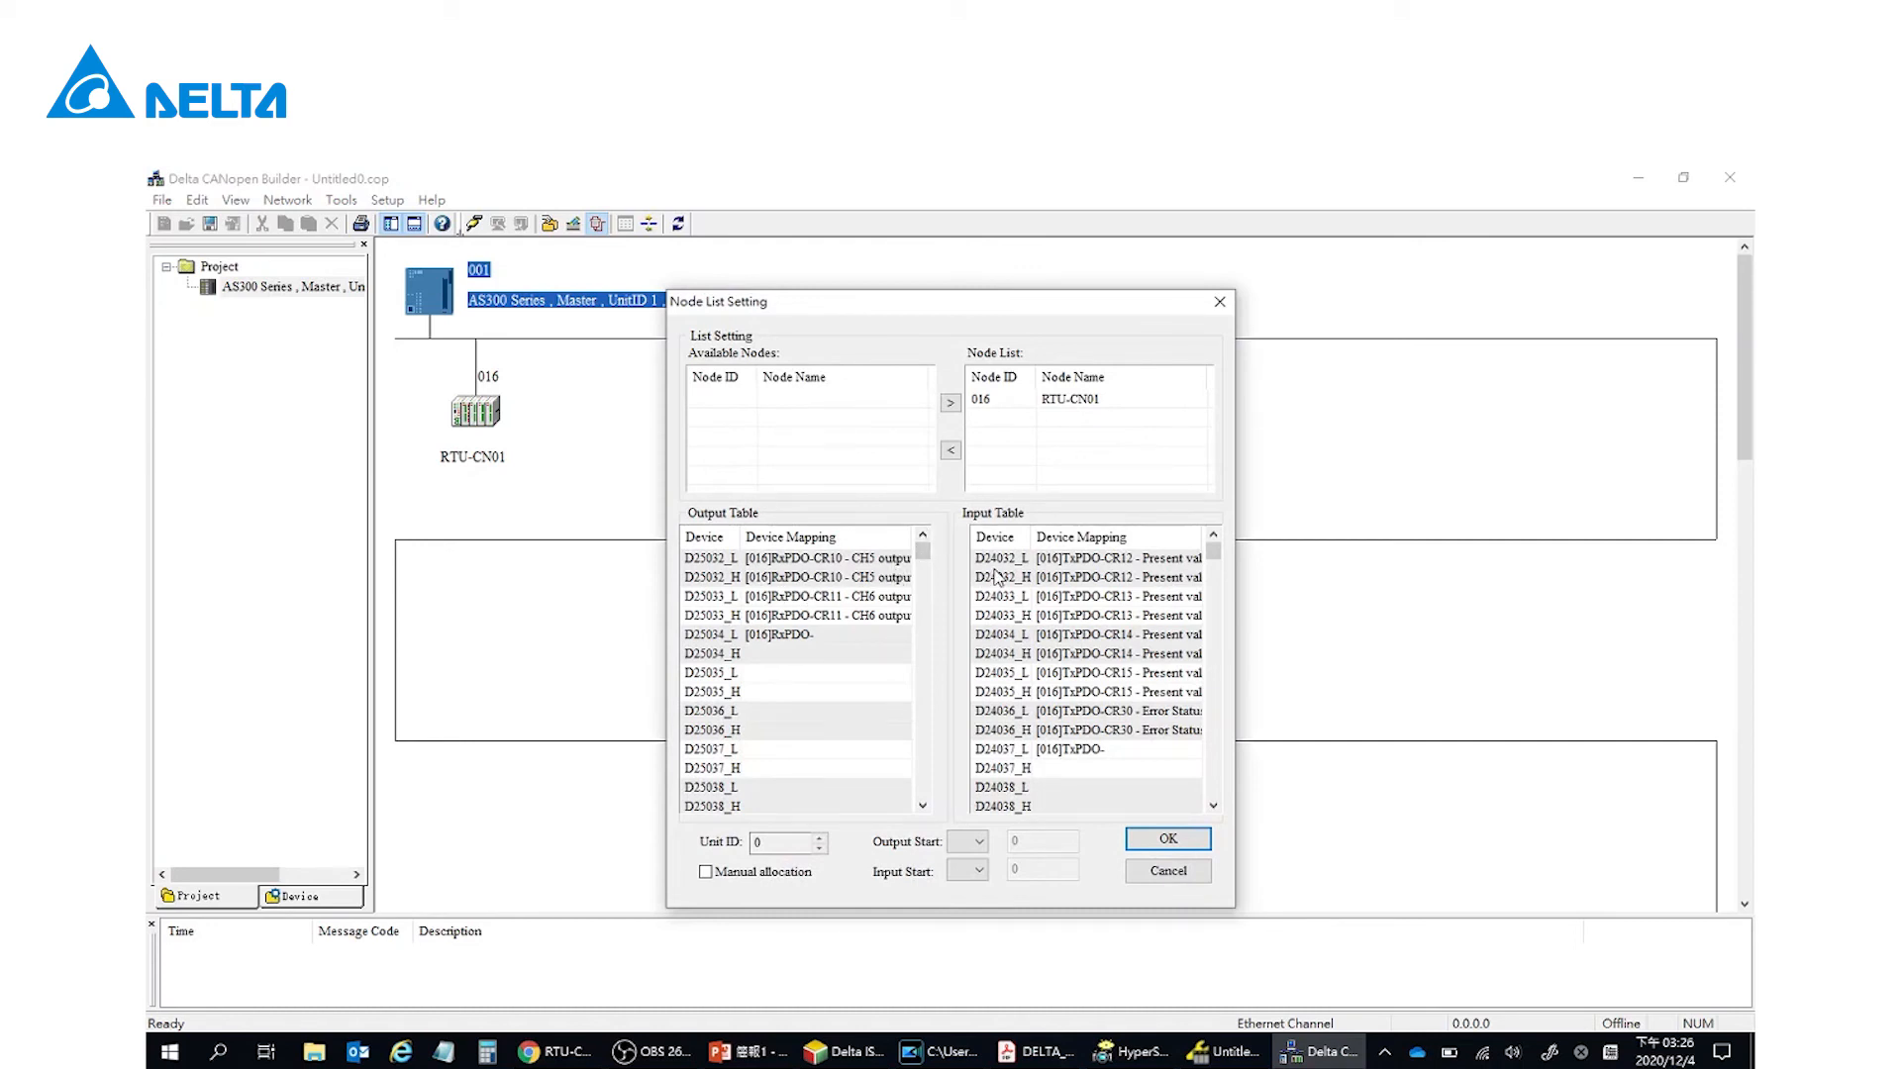
pyautogui.click(1125, 560)
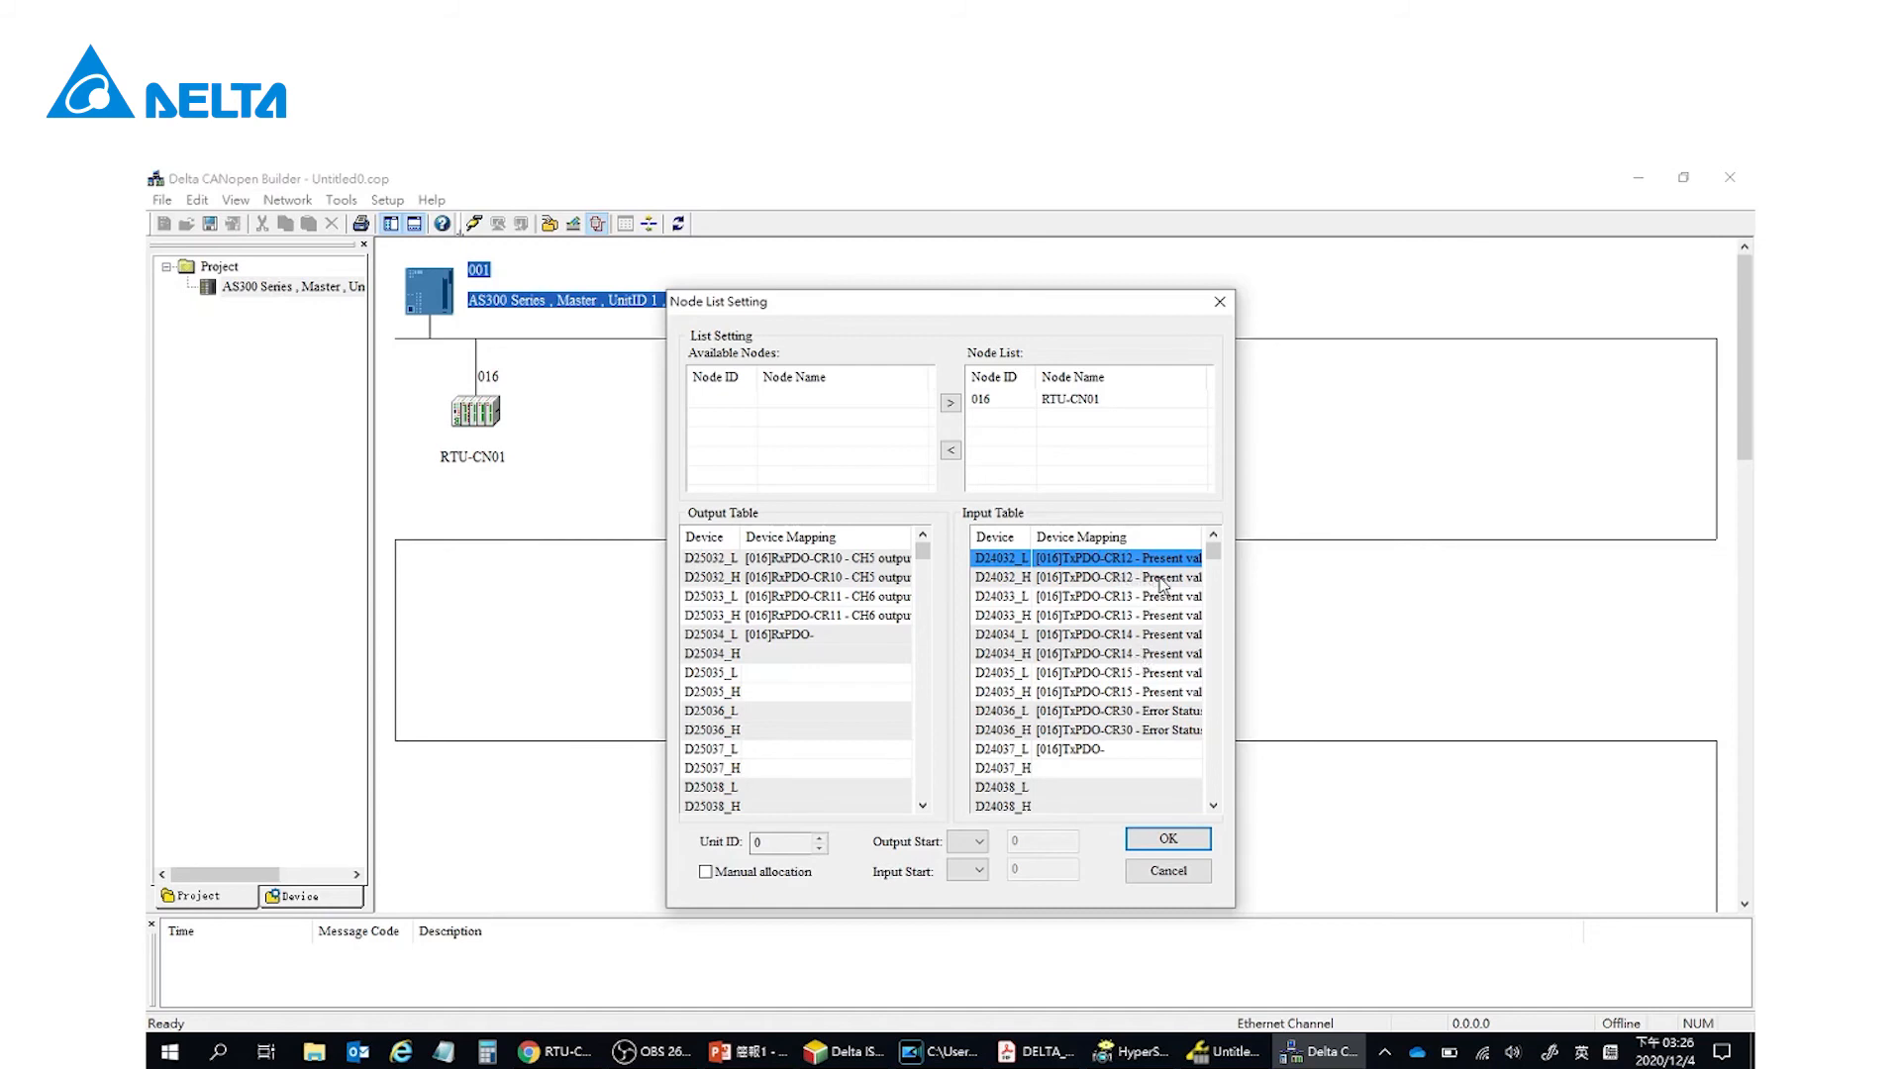
pyautogui.click(1171, 693)
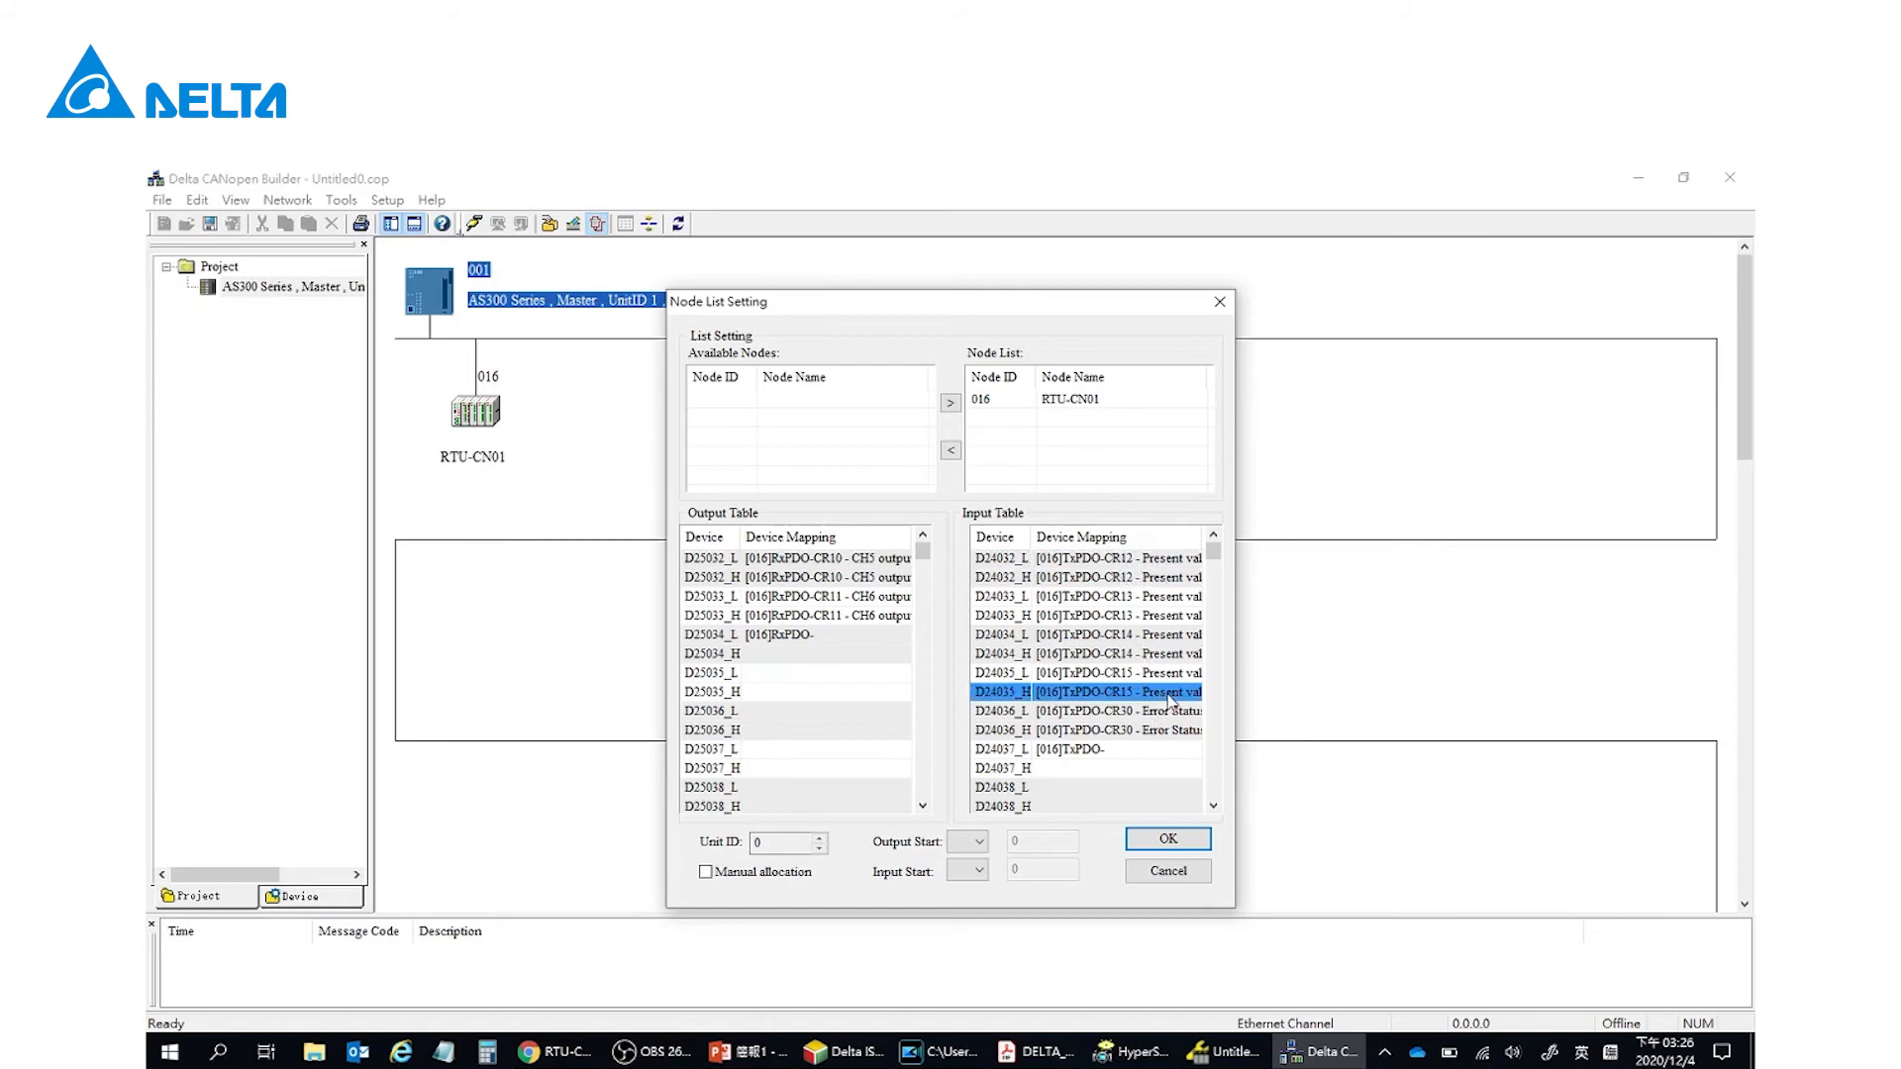
pyautogui.click(1170, 561)
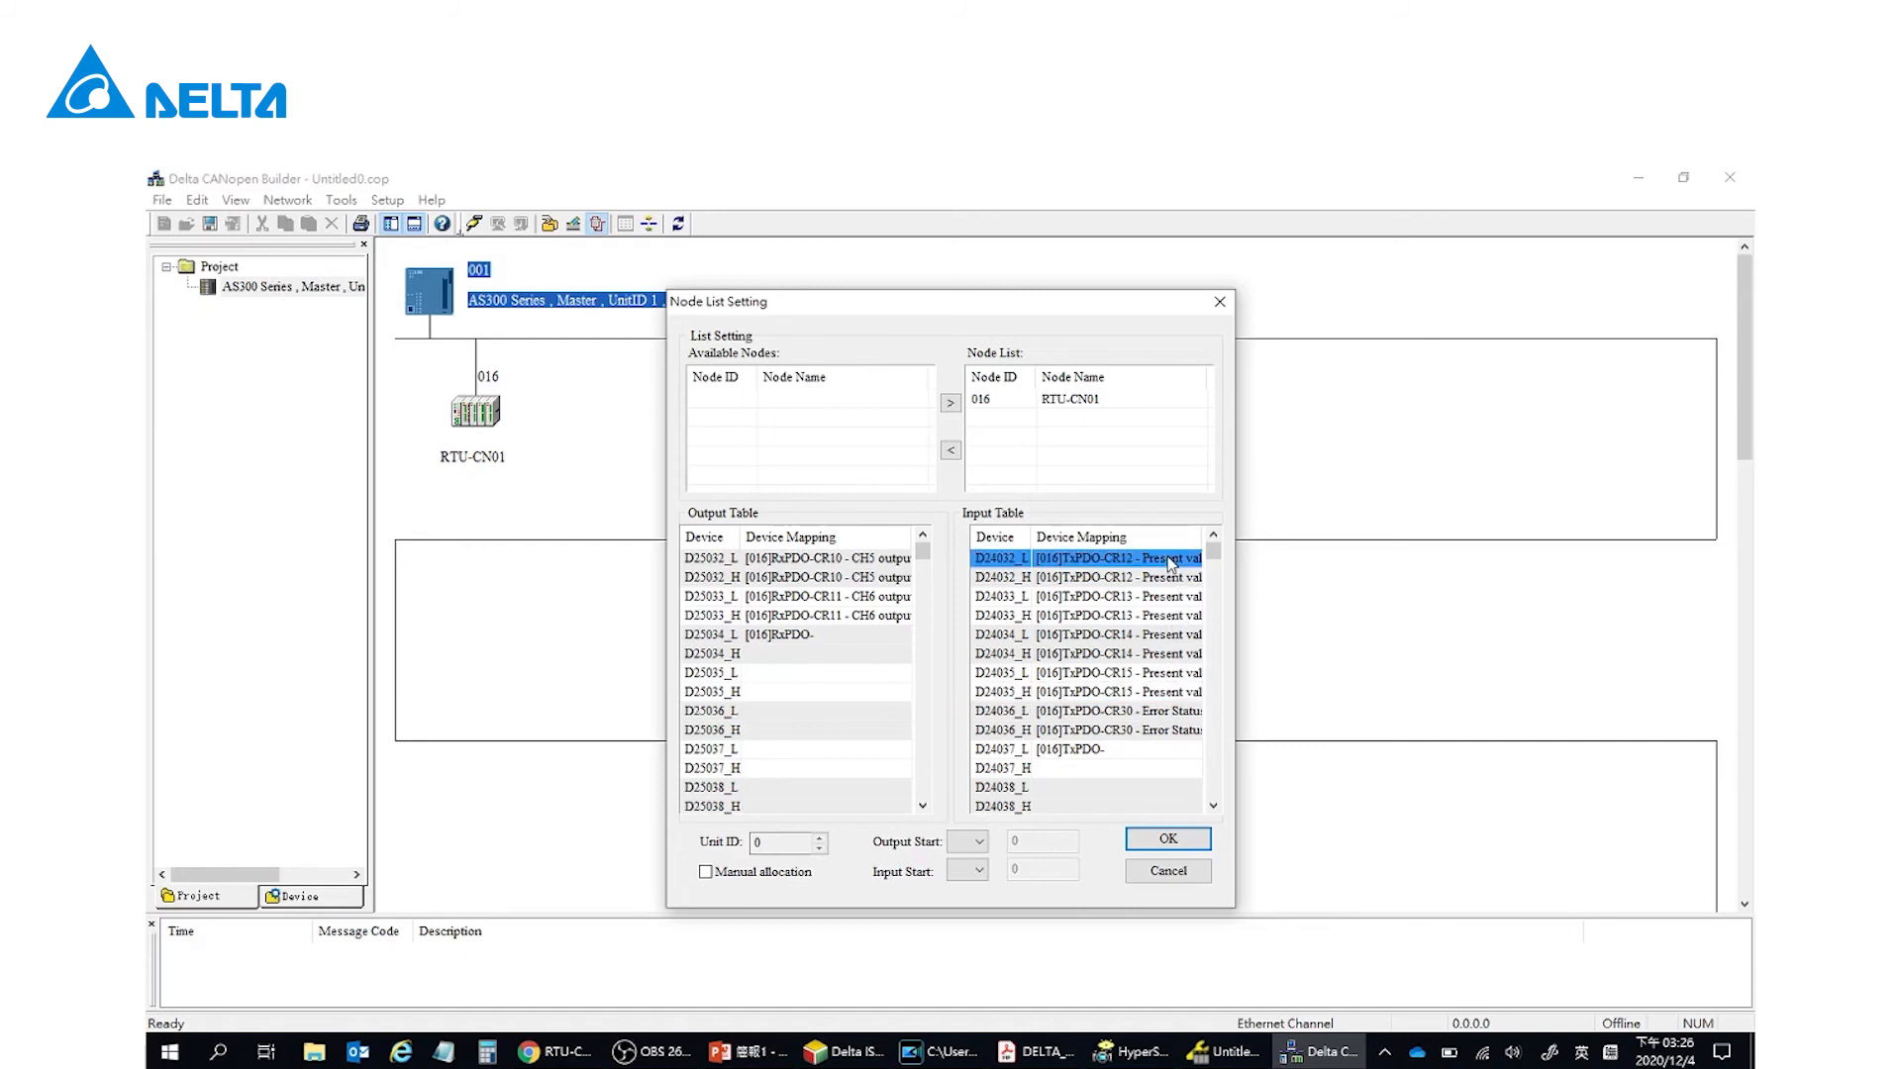
pyautogui.click(1146, 693)
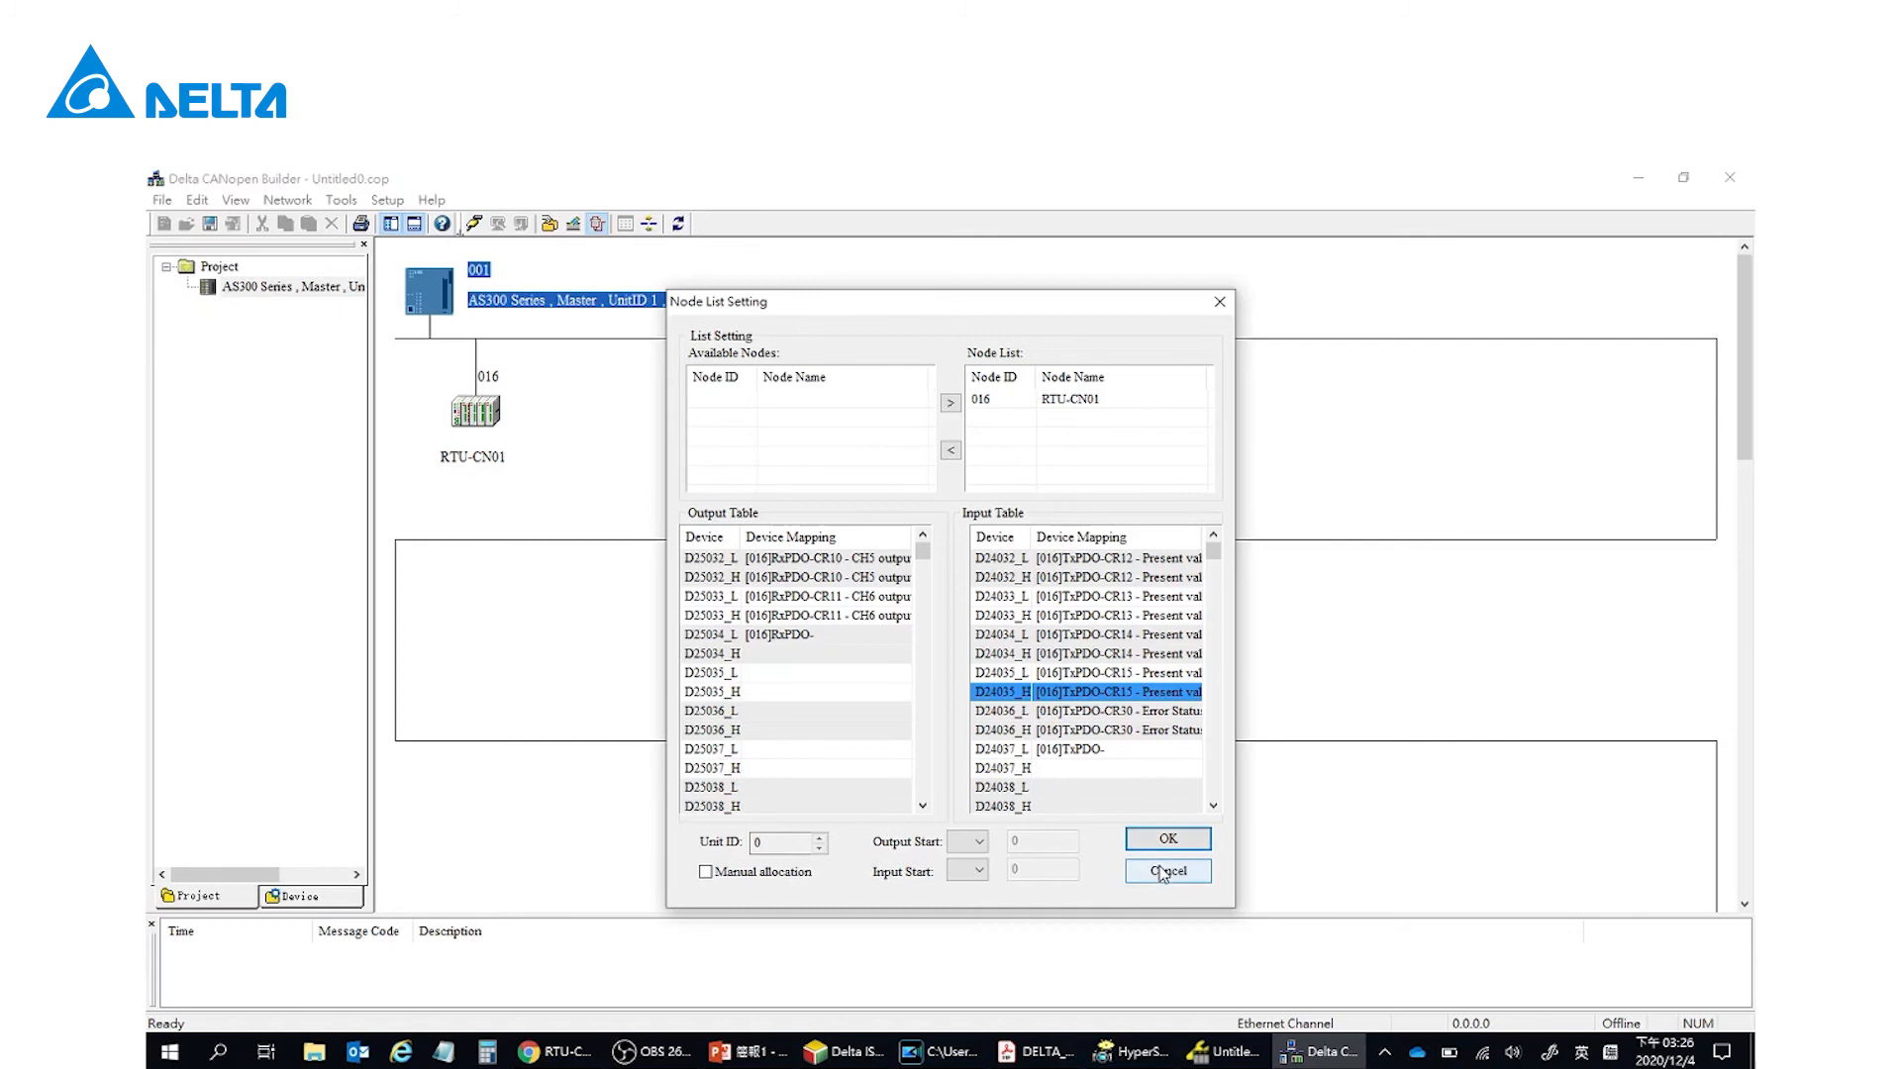
pyautogui.click(887, 582)
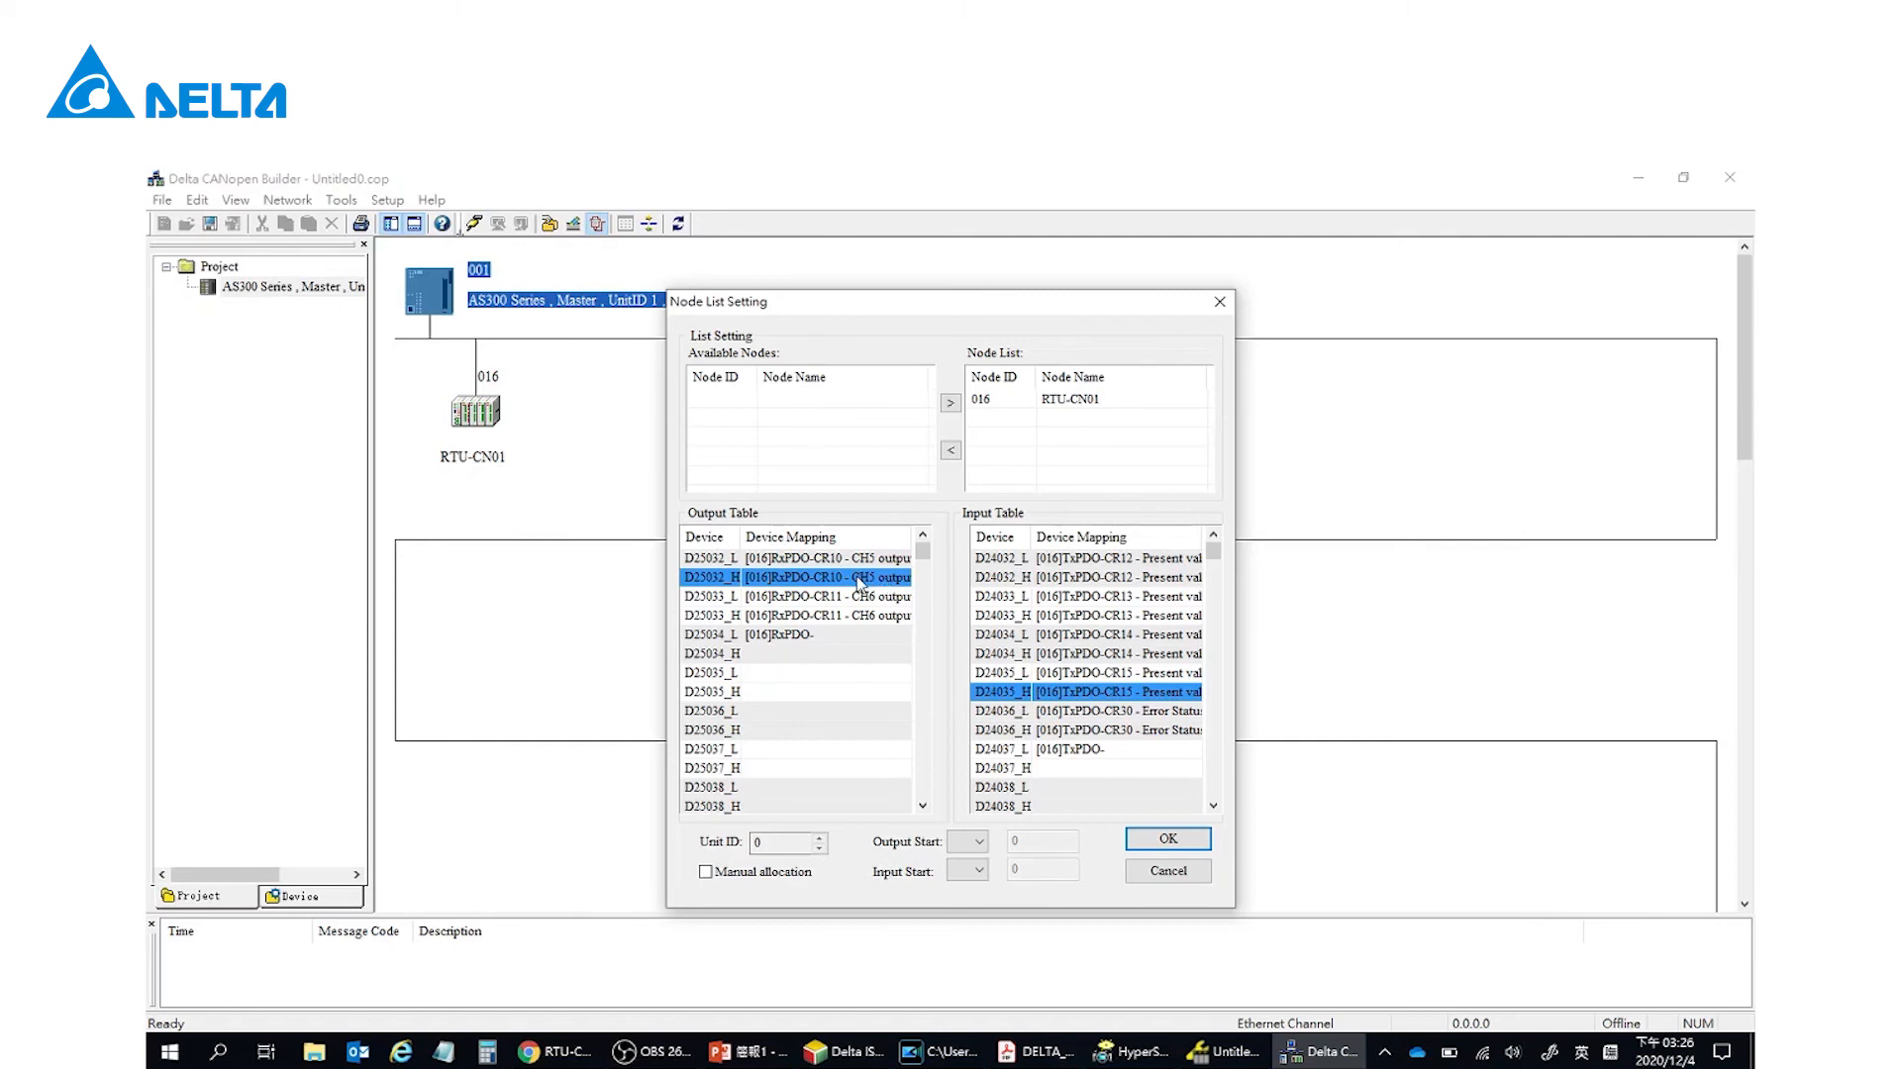
pyautogui.click(1055, 562)
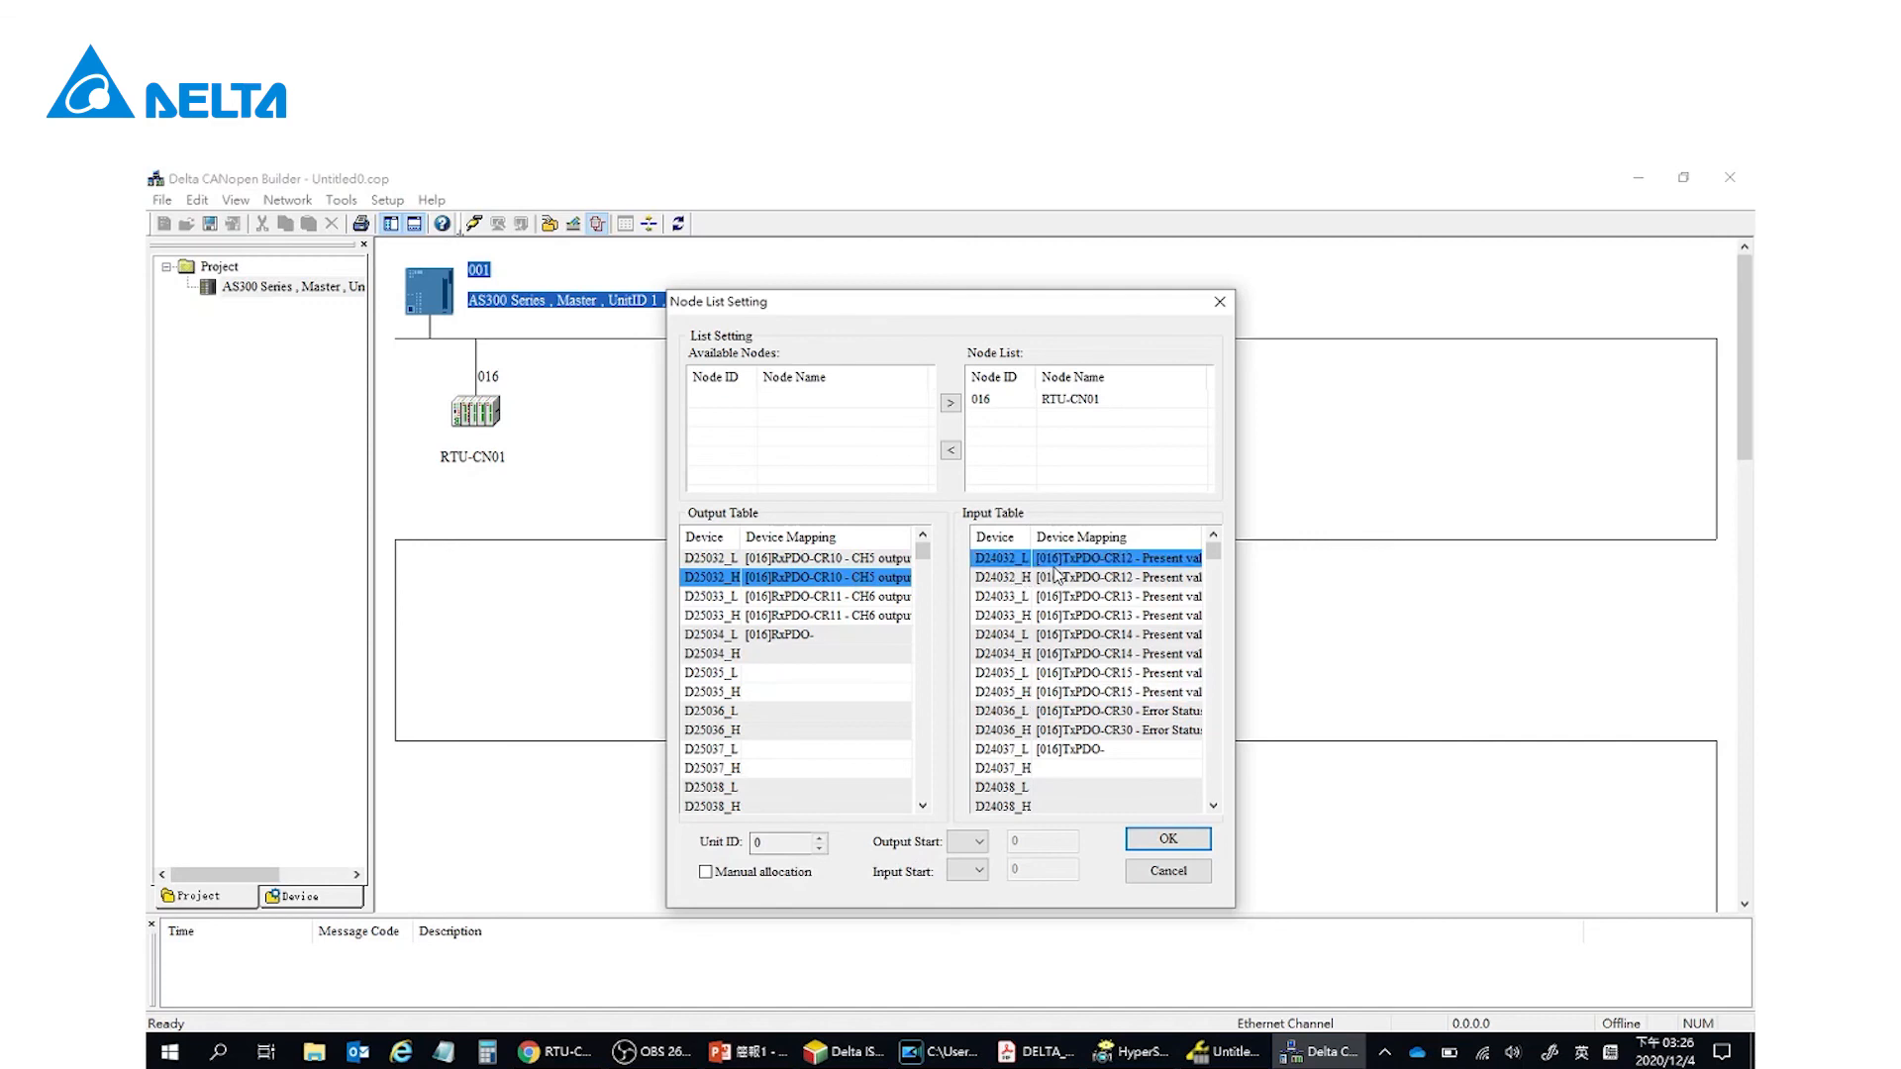
# - Check the D24032 input mapping, then switch to ISPSoft and set the 16-bit present value of D25032 to 2000
pyautogui.click(1041, 582)
pyautogui.click(1007, 560)
pyautogui.click(842, 1051)
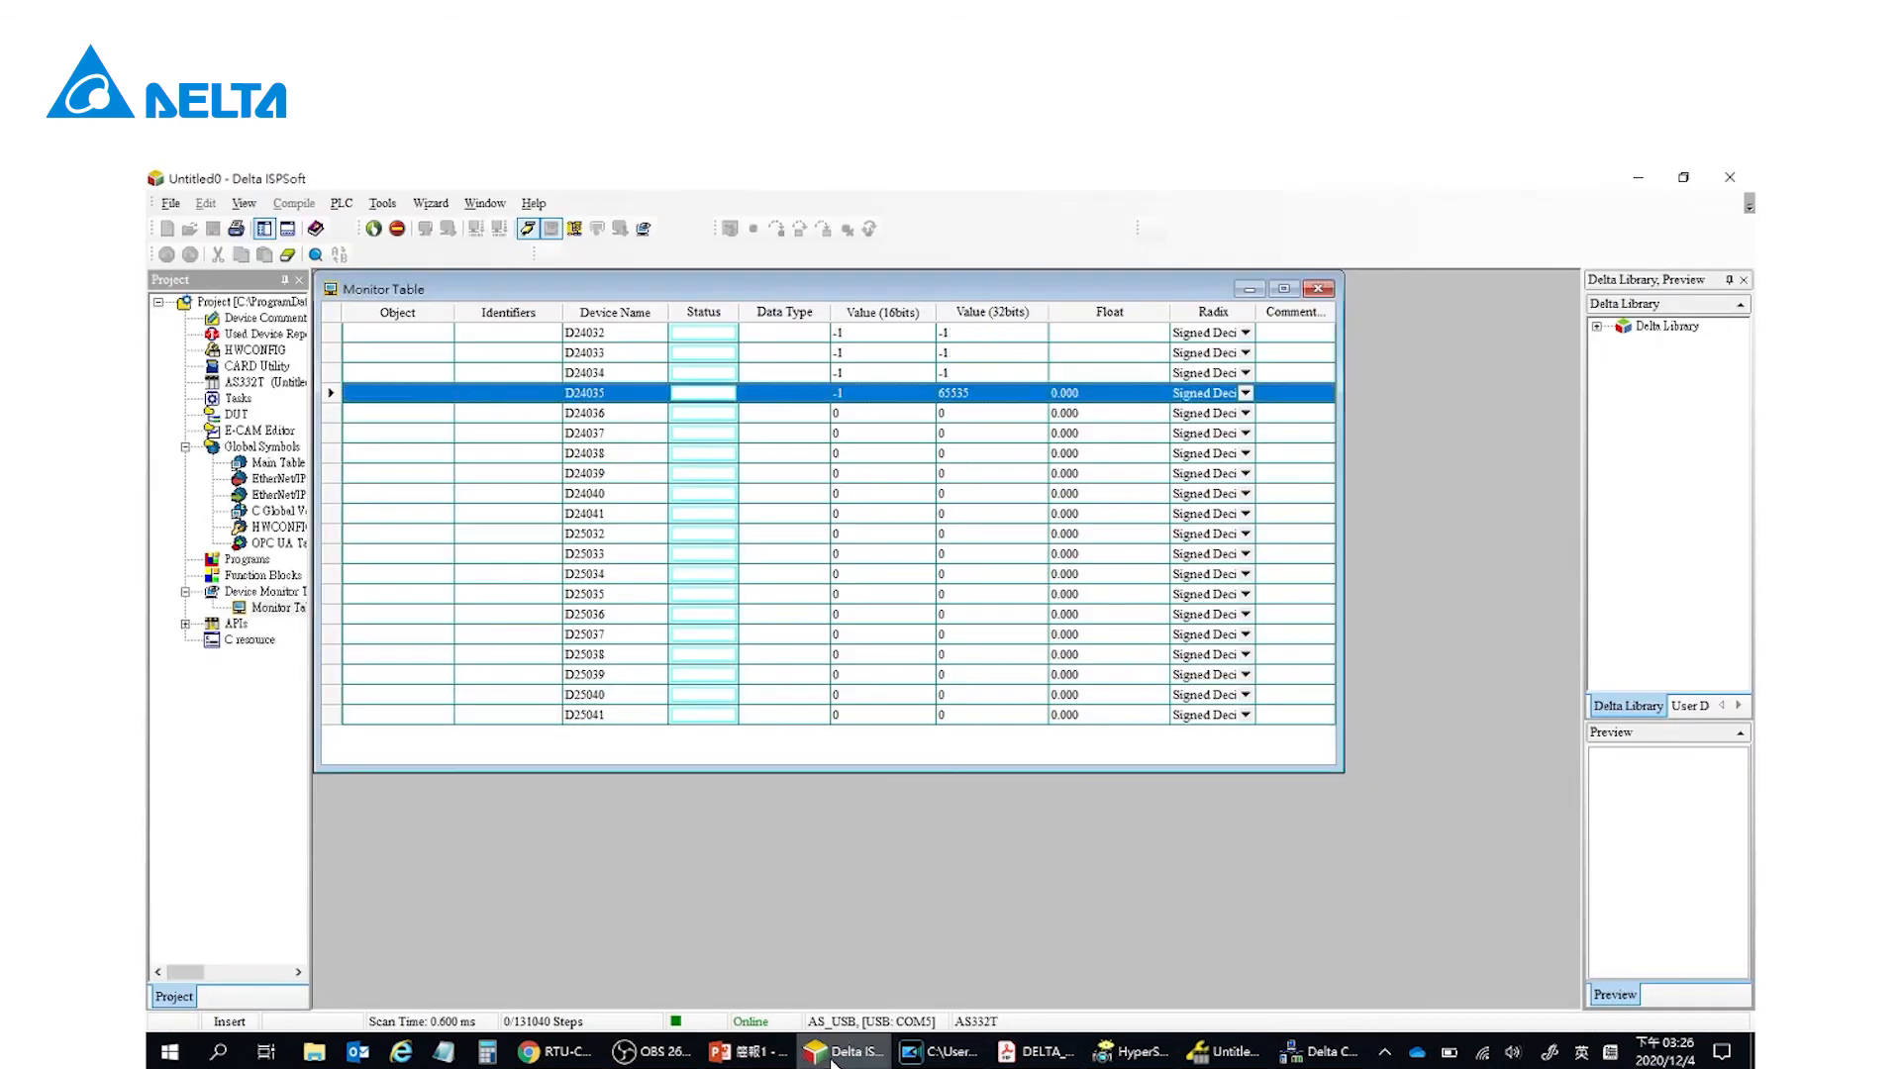
pyautogui.click(685, 533)
pyautogui.rightClick(685, 533)
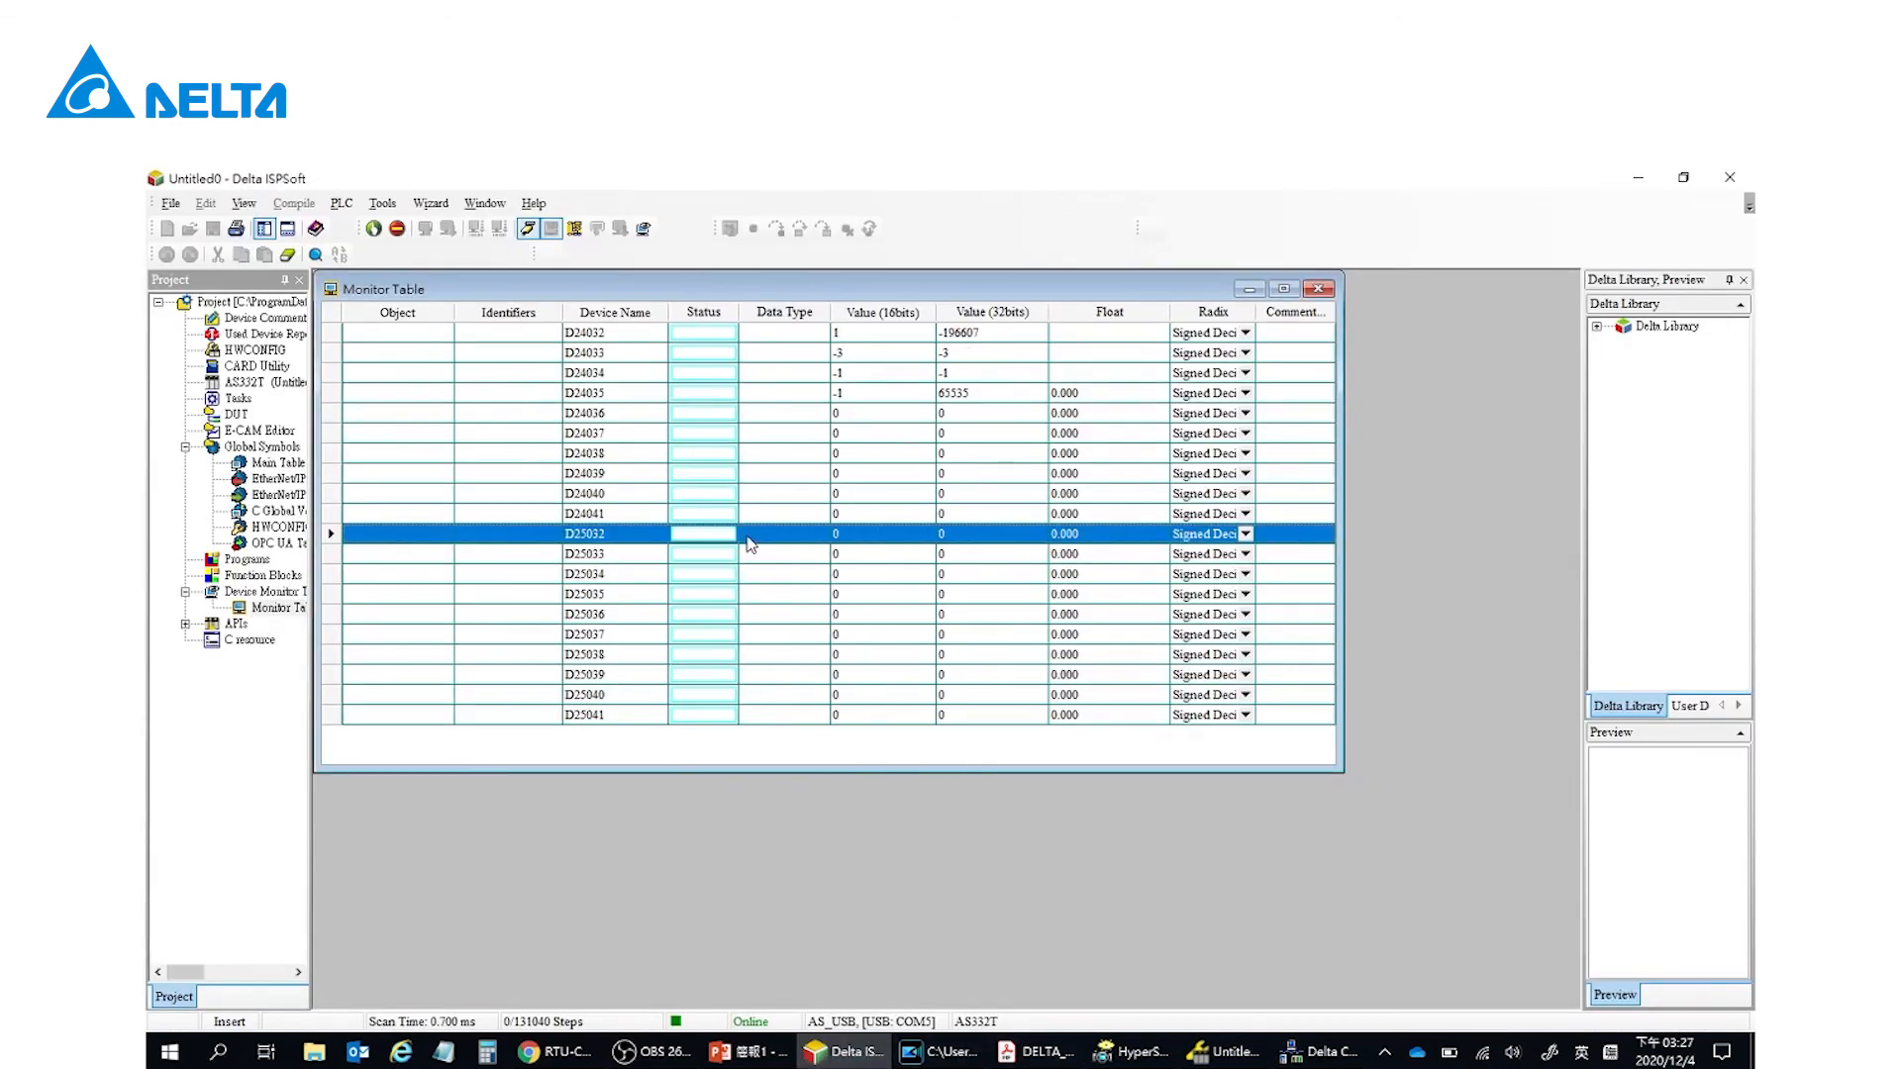
pyautogui.click(812, 625)
pyautogui.write('2000')
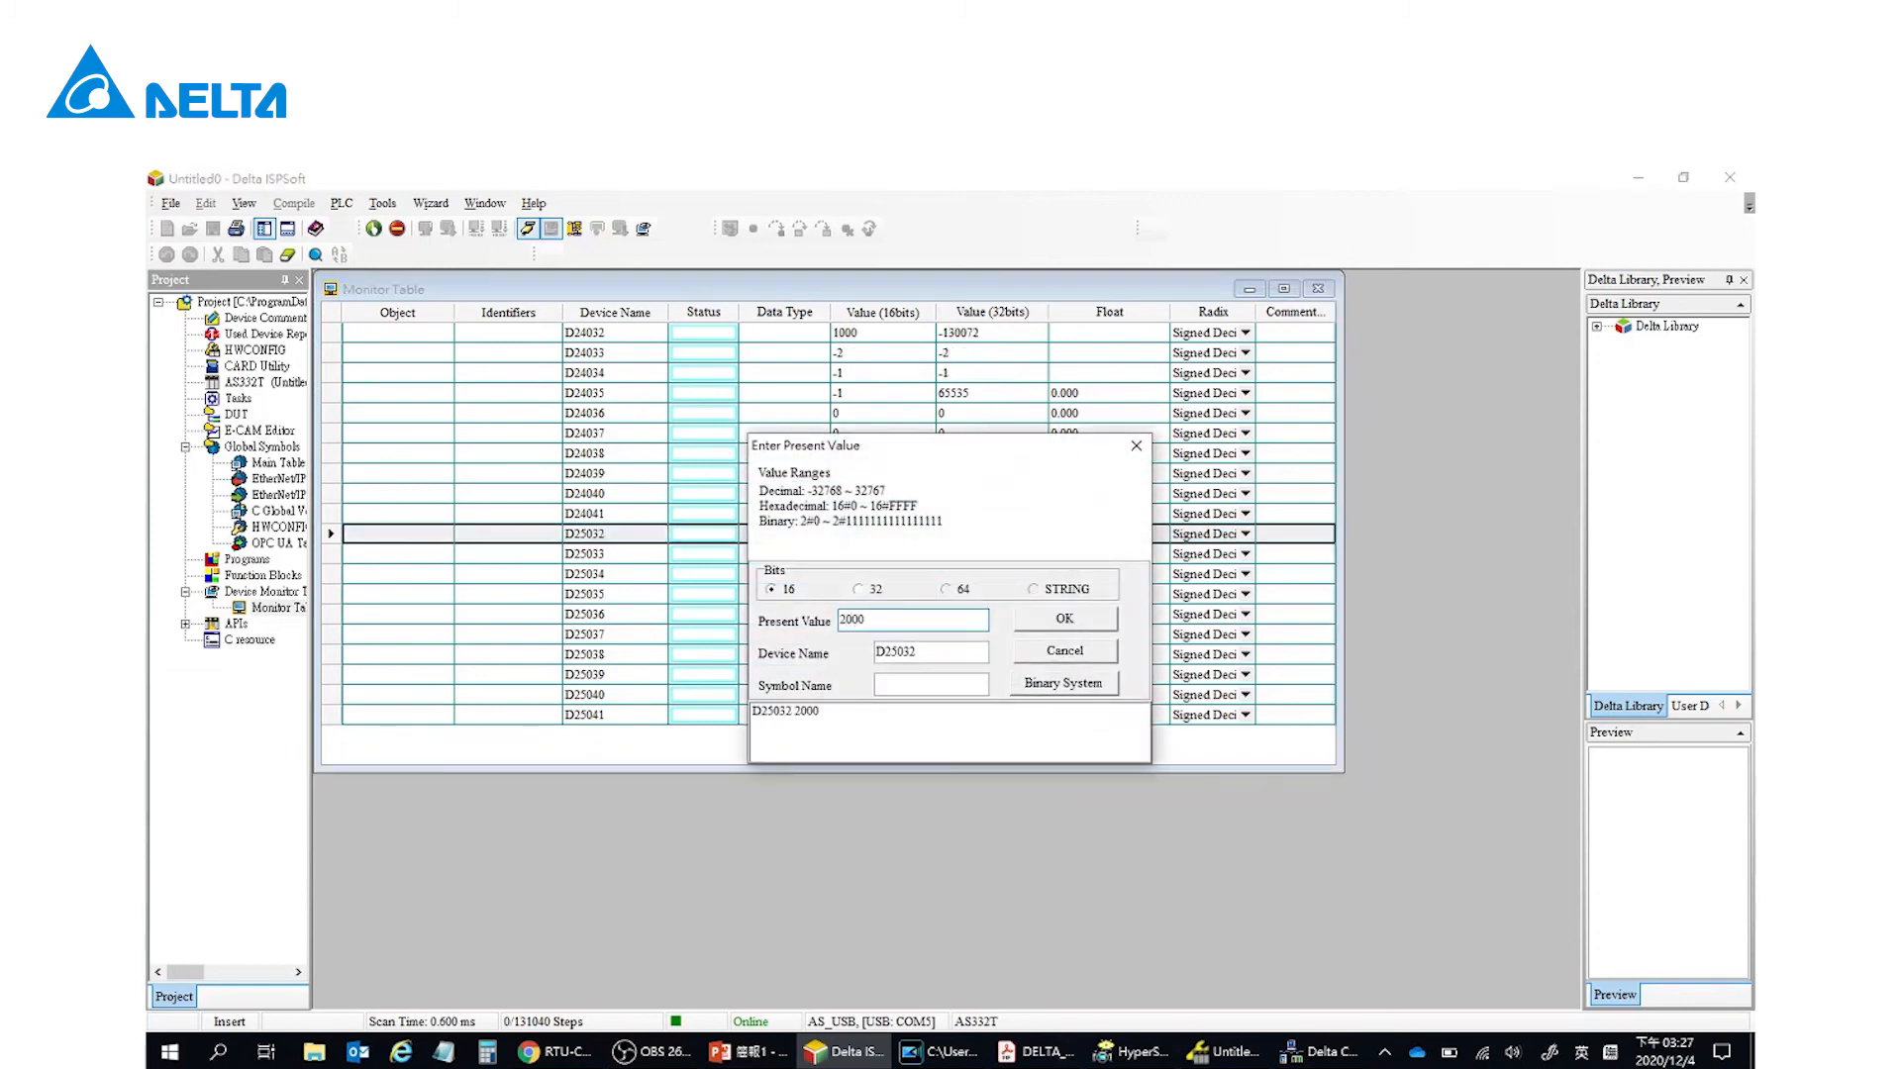
pyautogui.click(1069, 654)
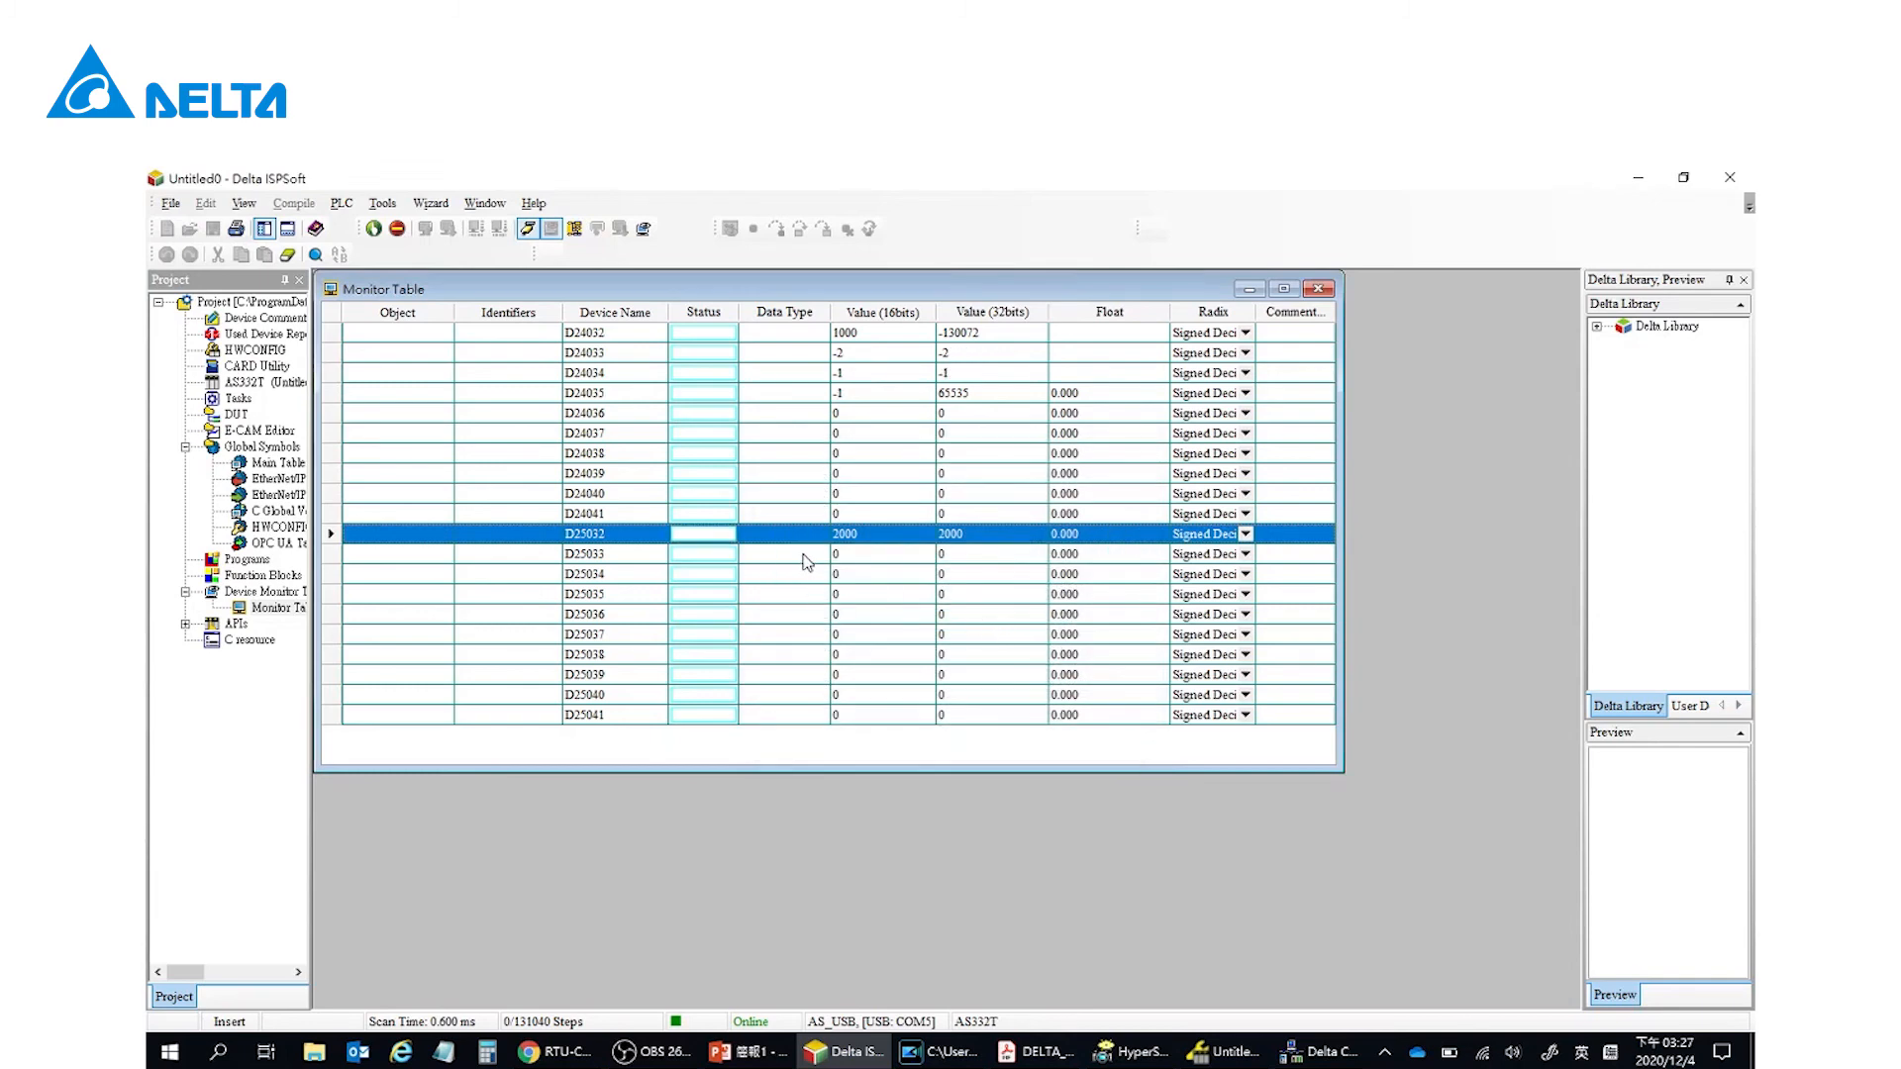
# - Compare D24032 with D25032 in the monitor table and examine the D25034 output mapping in CANopen Builder's node list
pyautogui.click(857, 336)
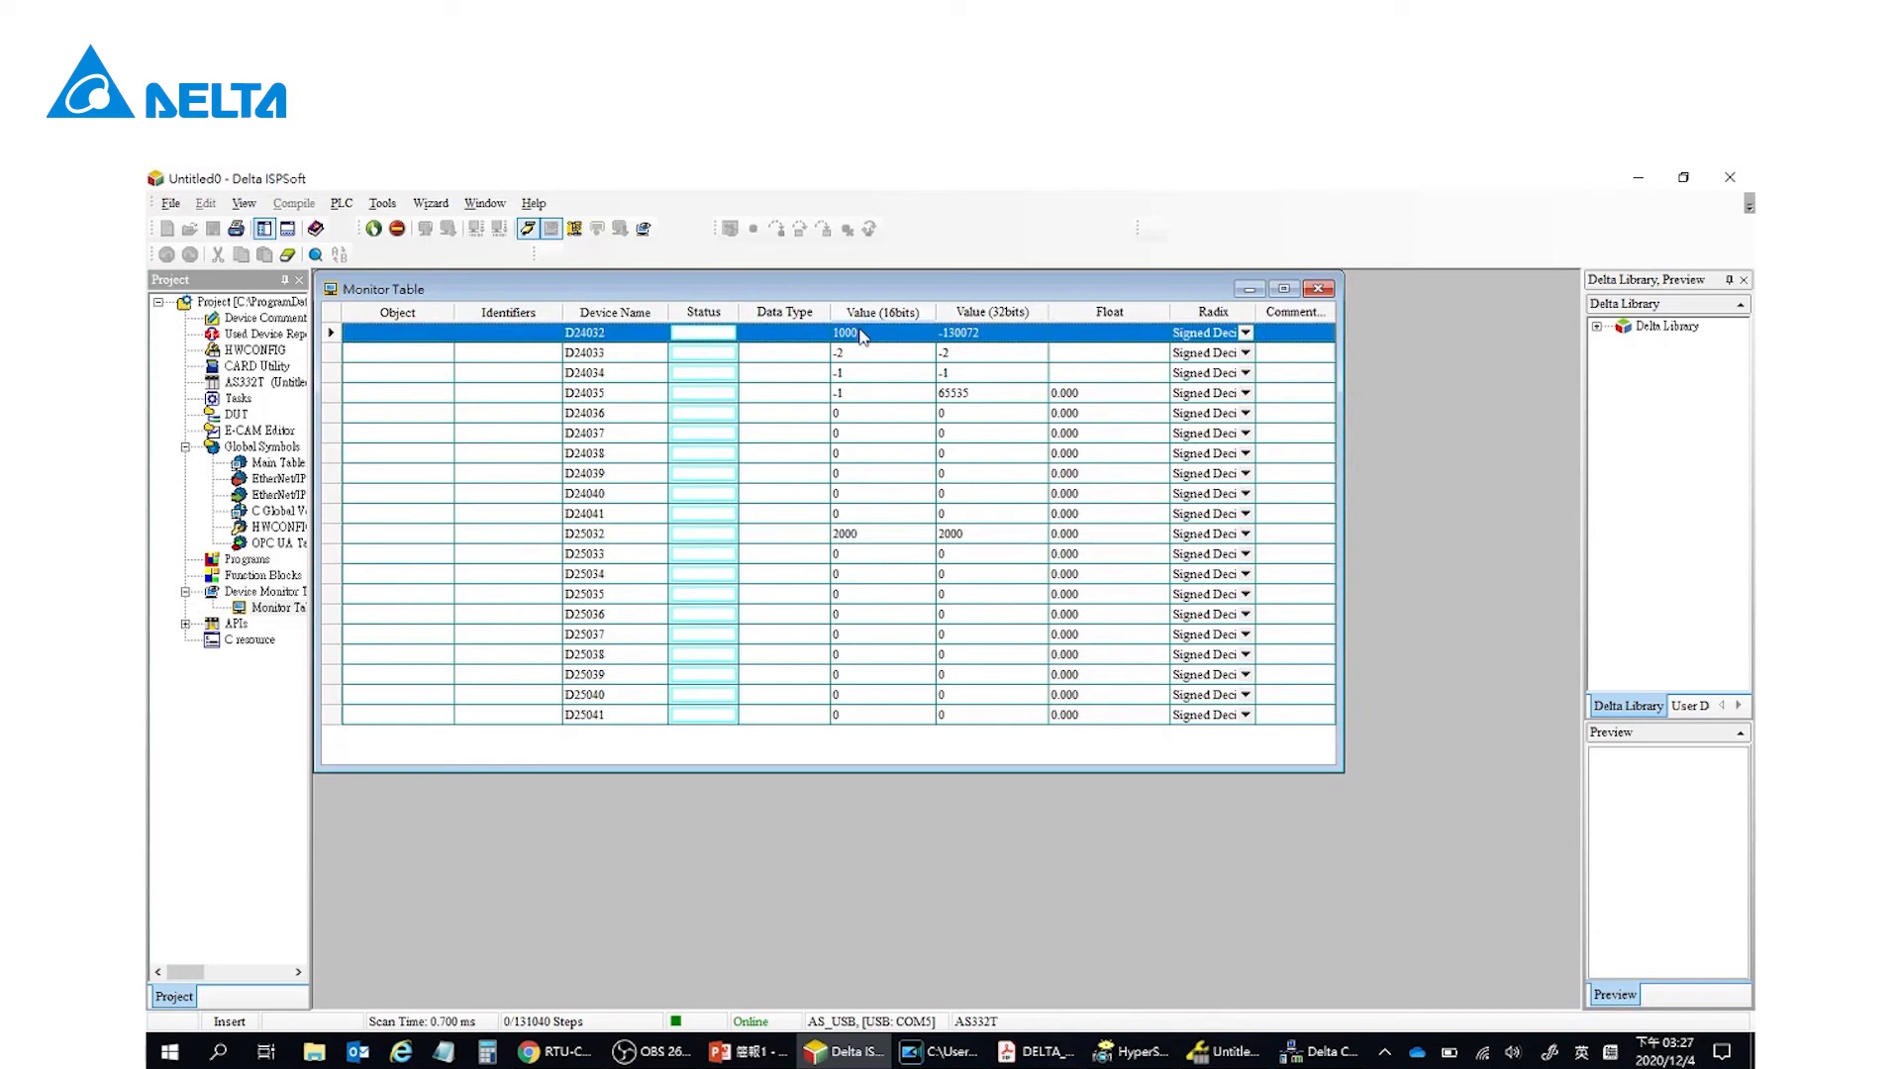
pyautogui.click(873, 539)
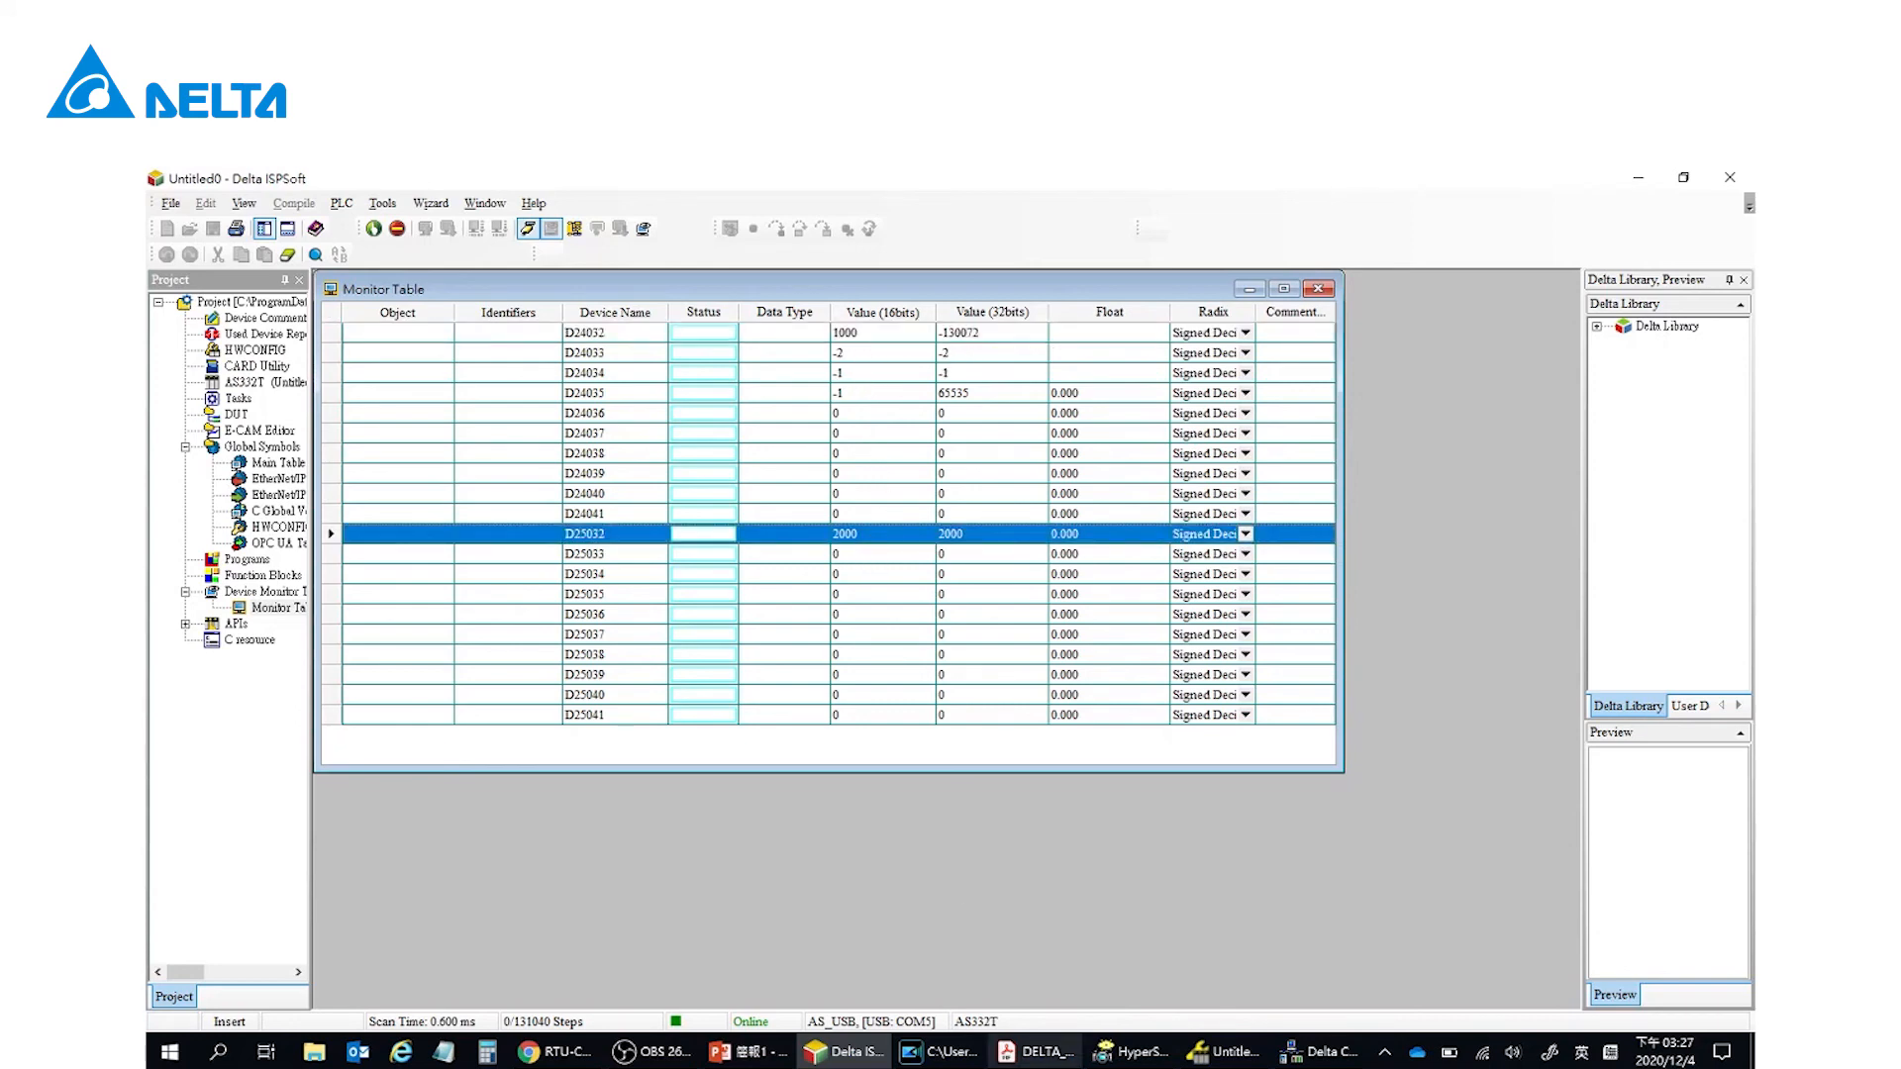
pyautogui.click(1314, 1057)
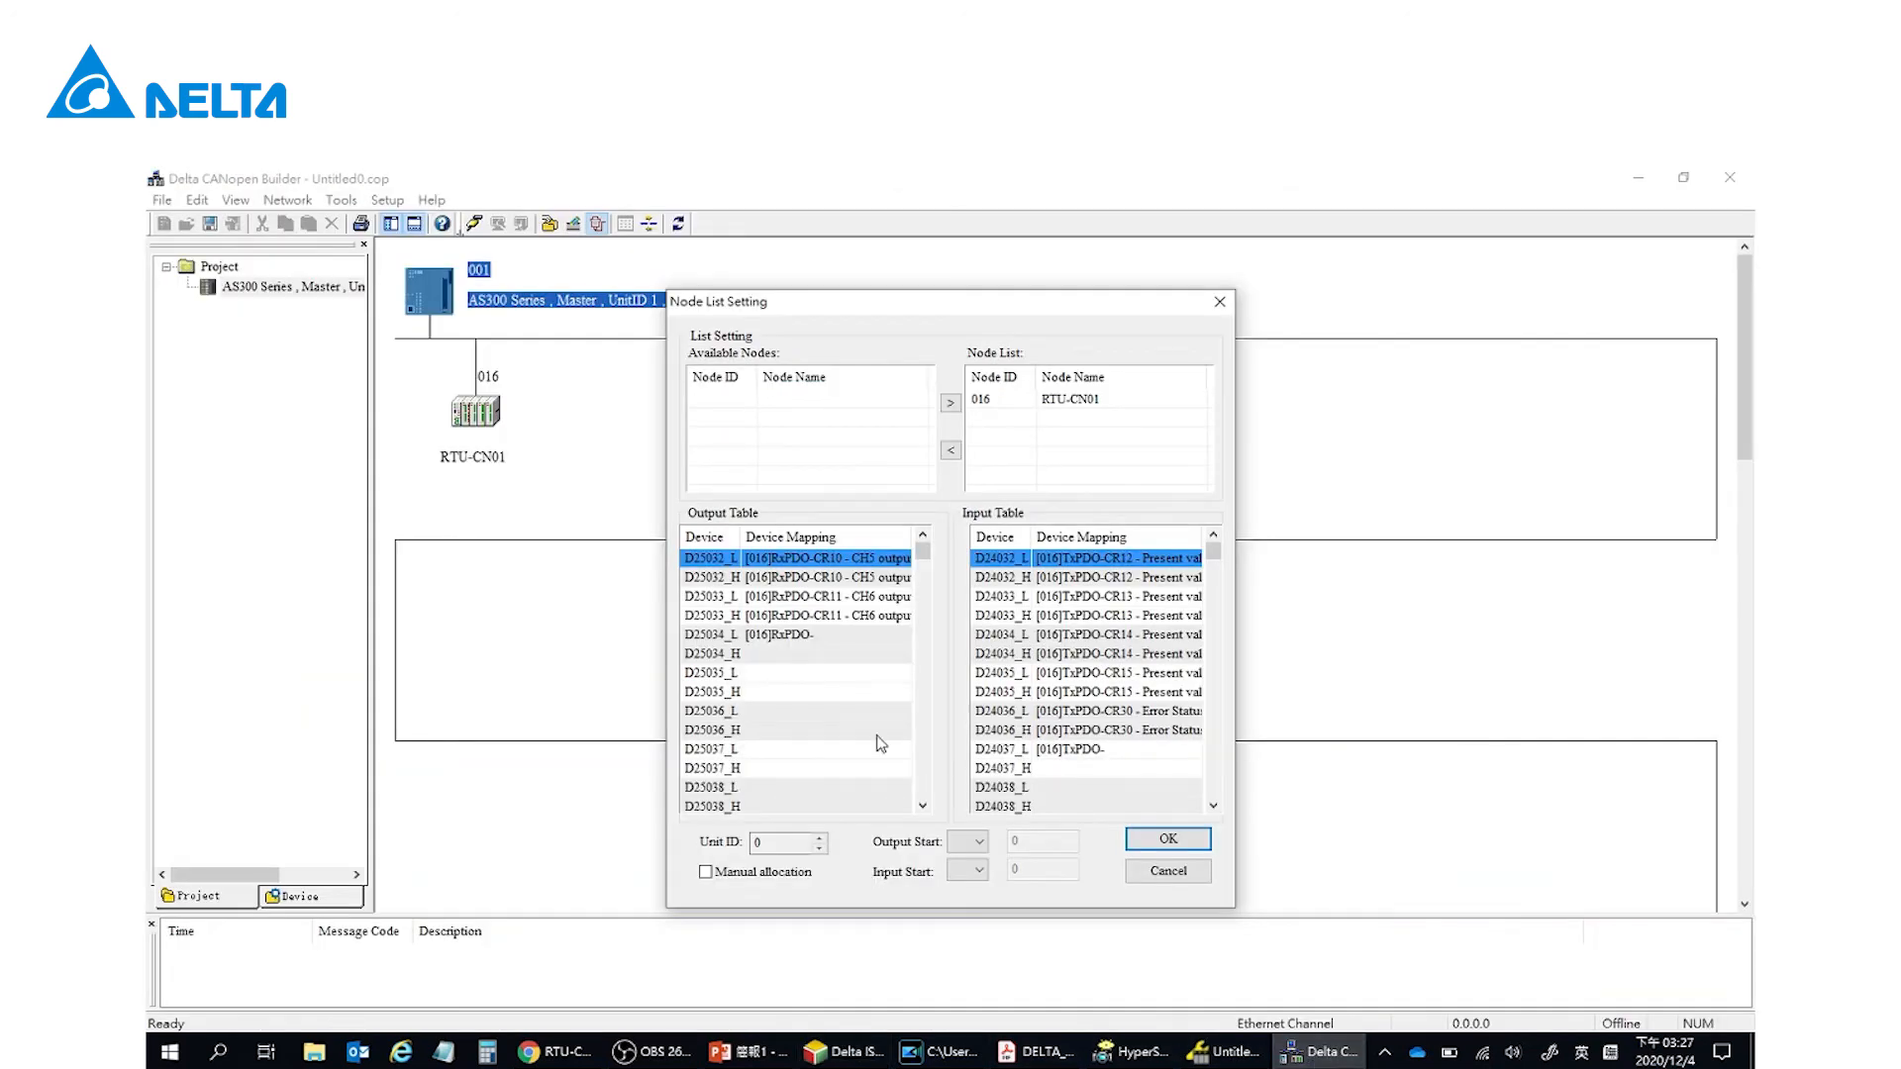
pyautogui.click(809, 636)
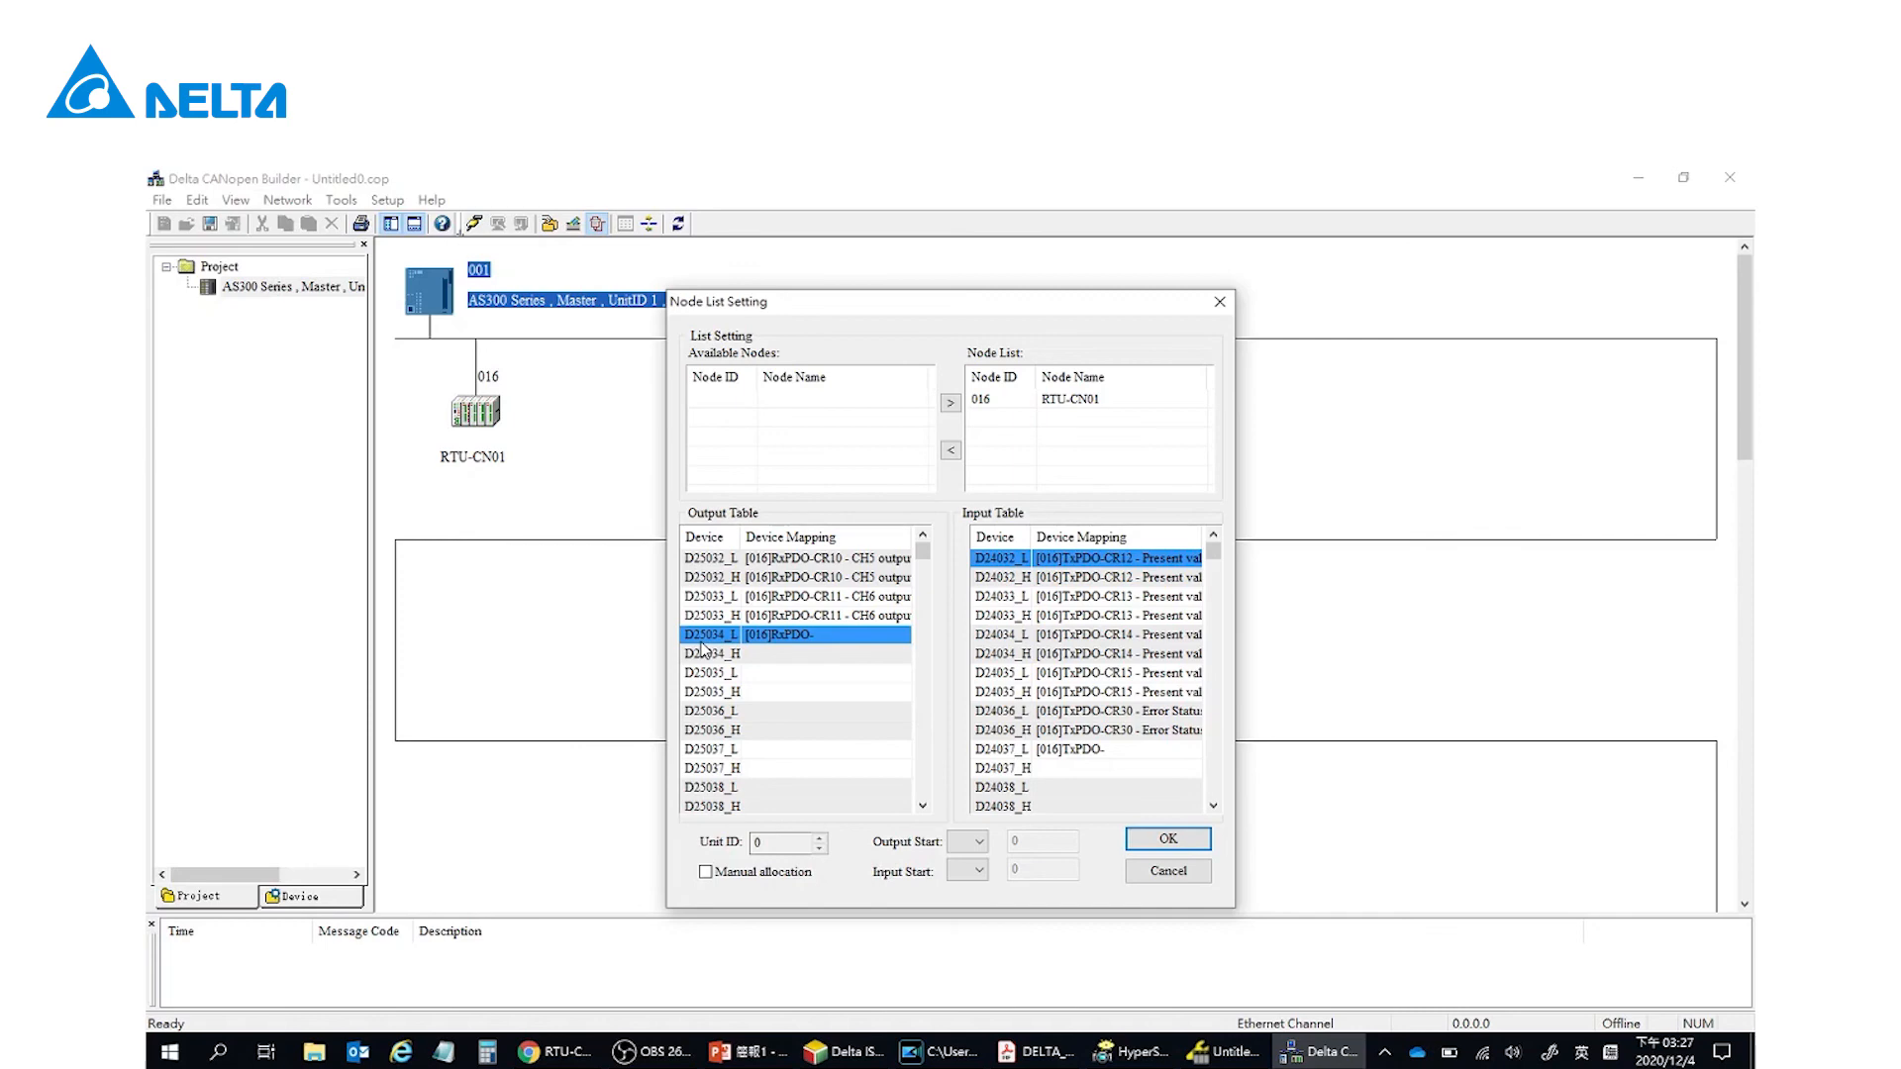
# - Switch to ISPSoft and set the 16-bit present value of D25034 to 255 in the monitor table
pyautogui.click(843, 1051)
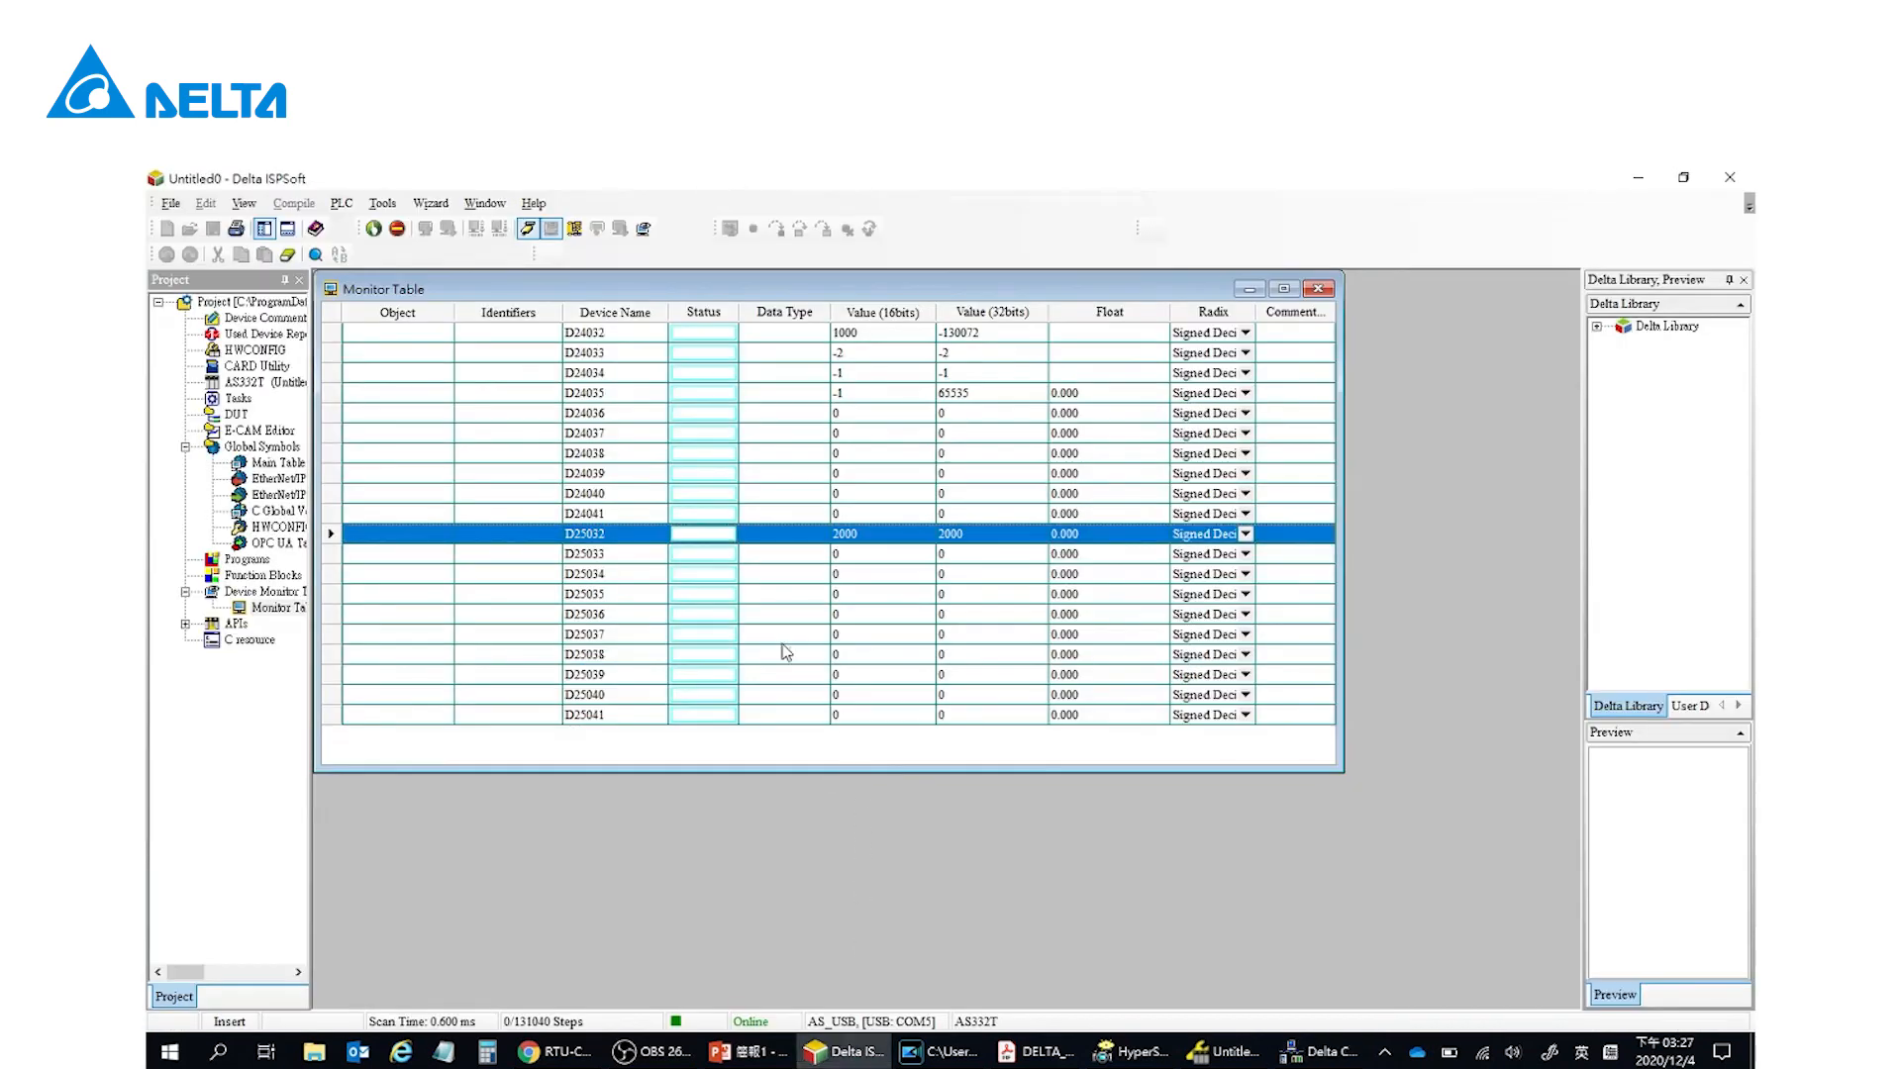
pyautogui.click(752, 580)
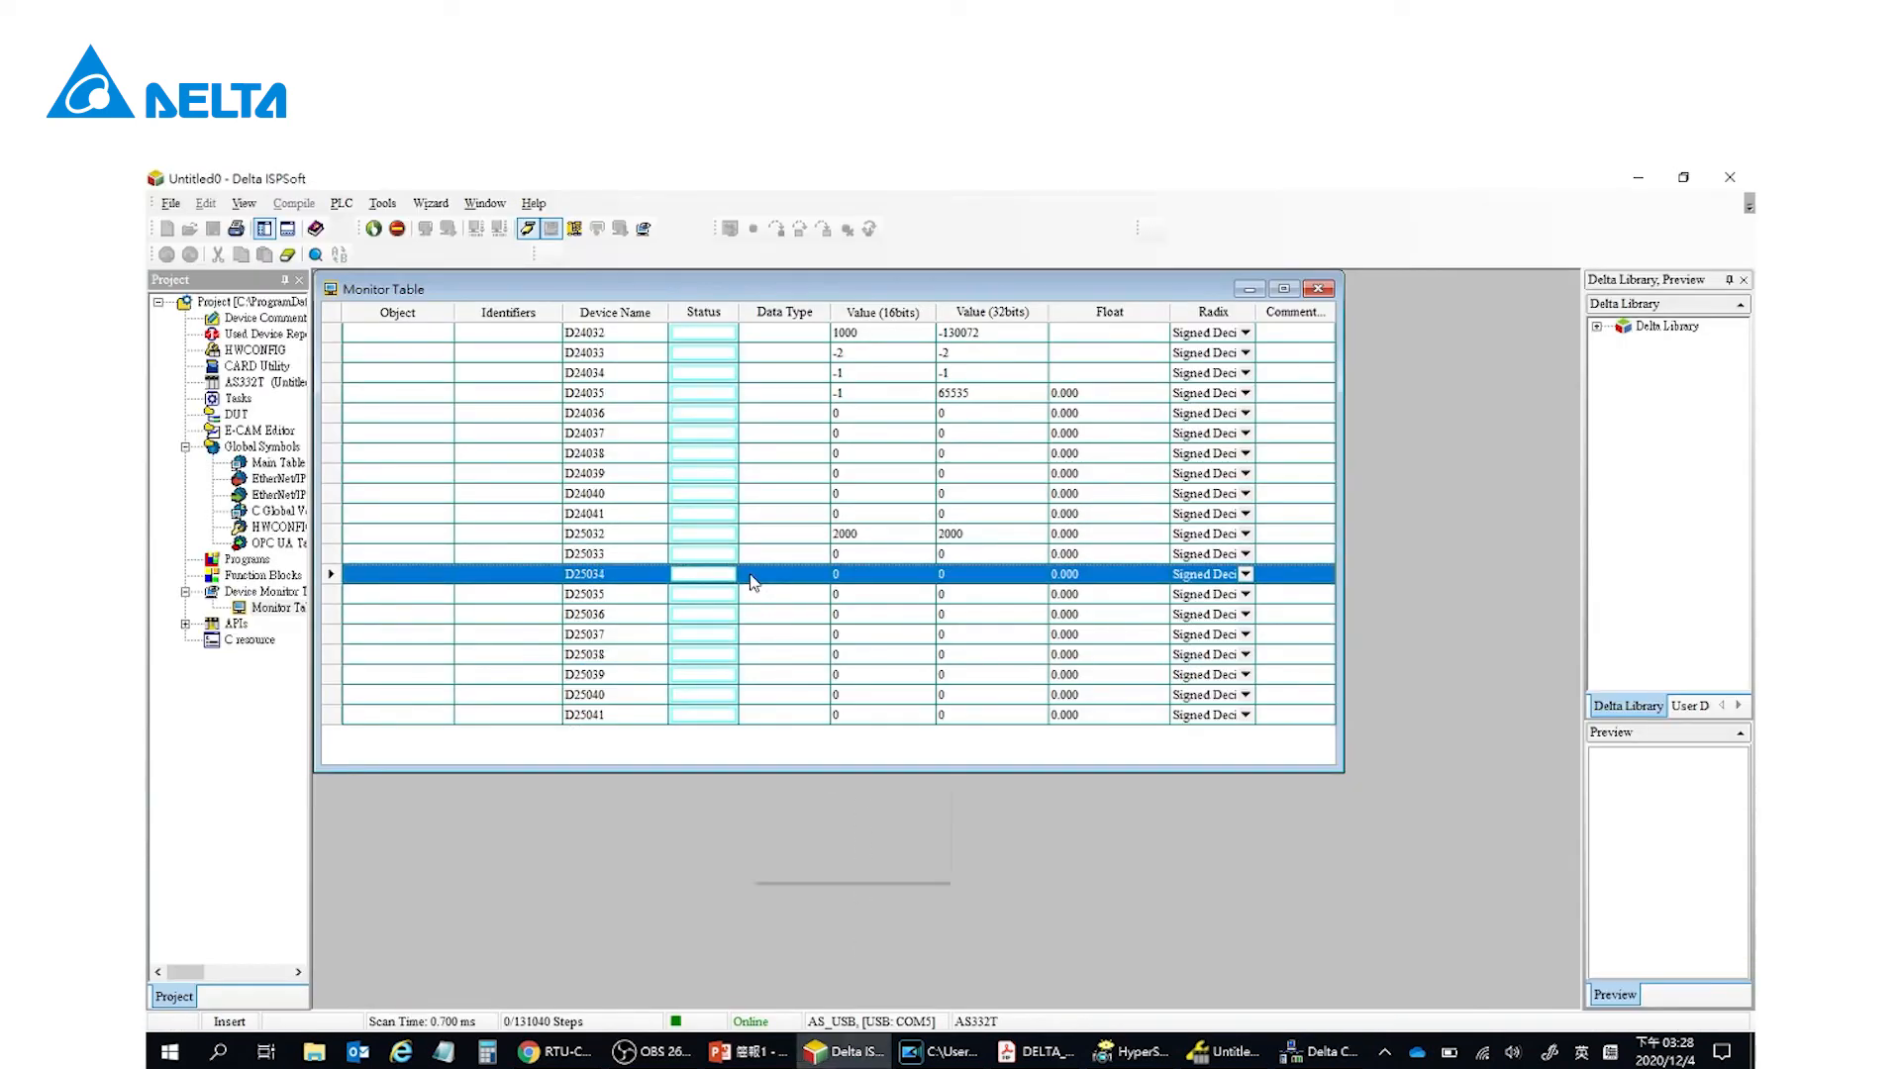
pyautogui.rightClick(760, 574)
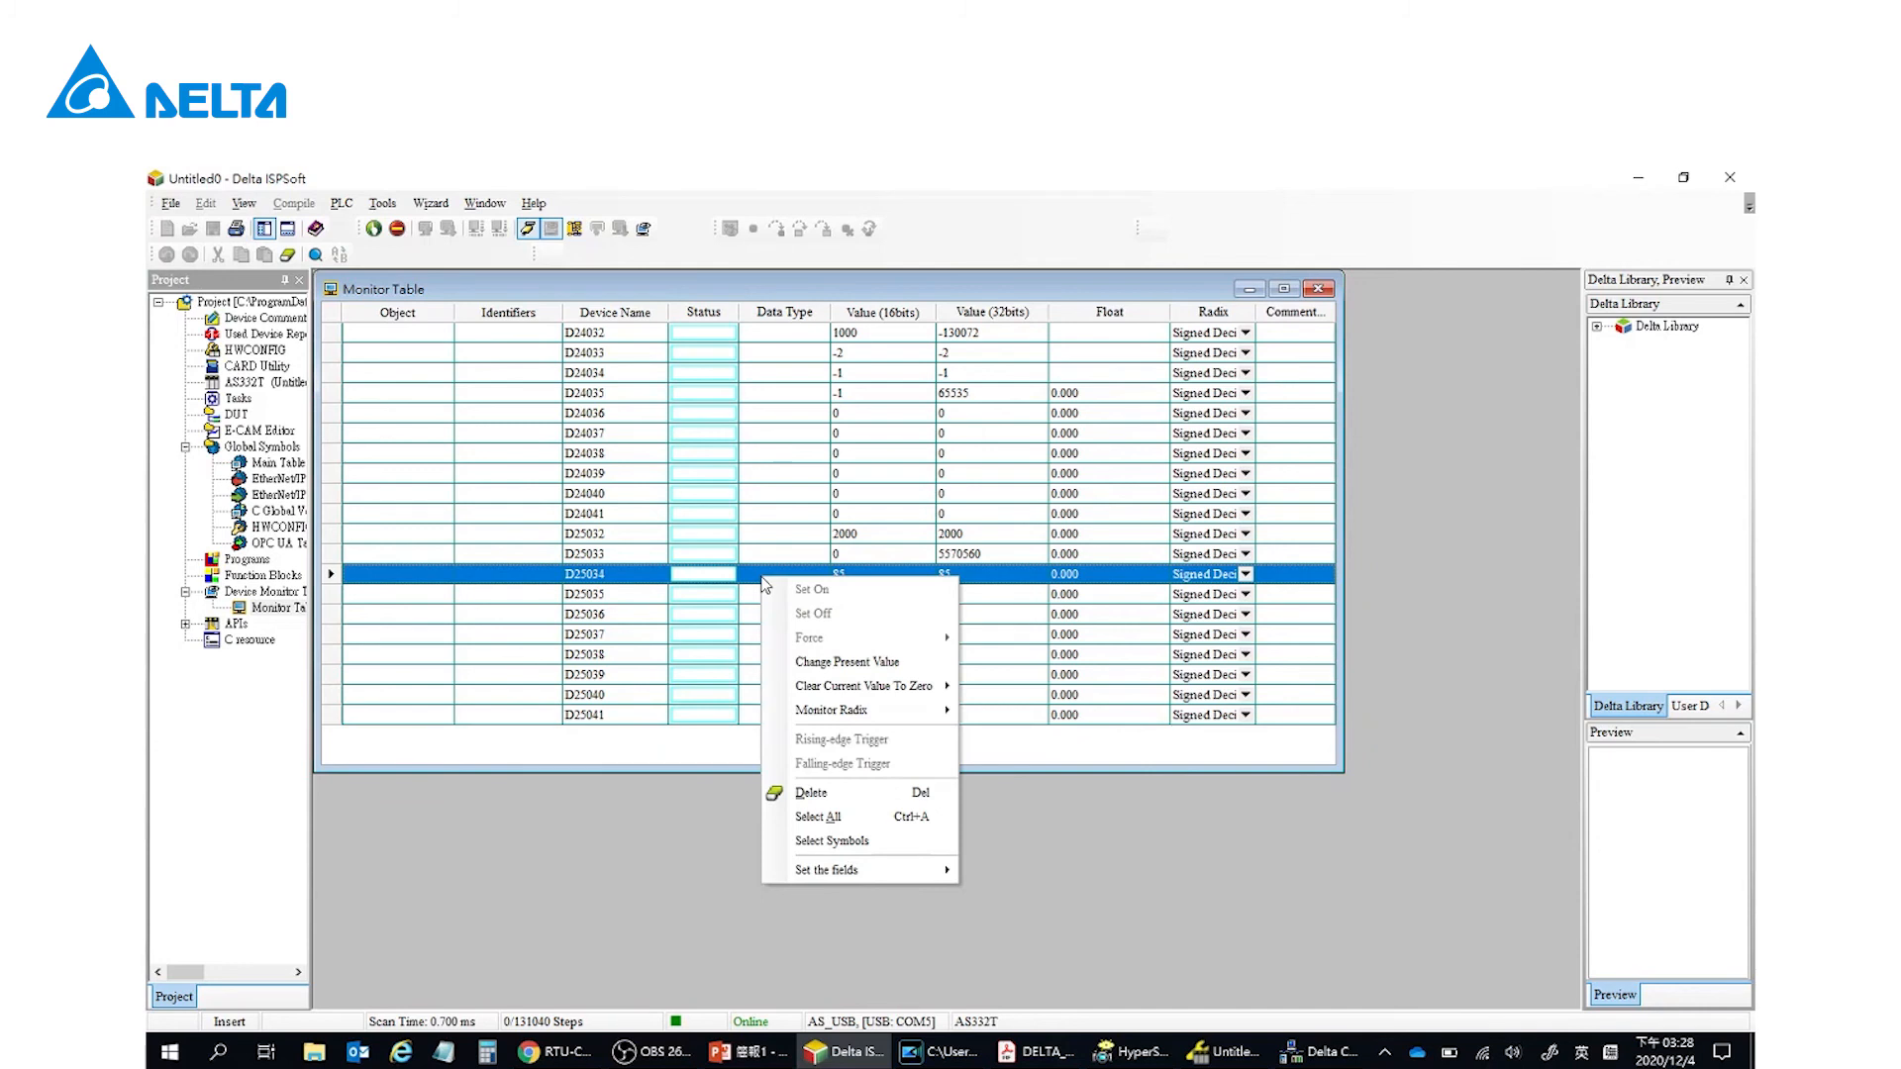
pyautogui.click(815, 664)
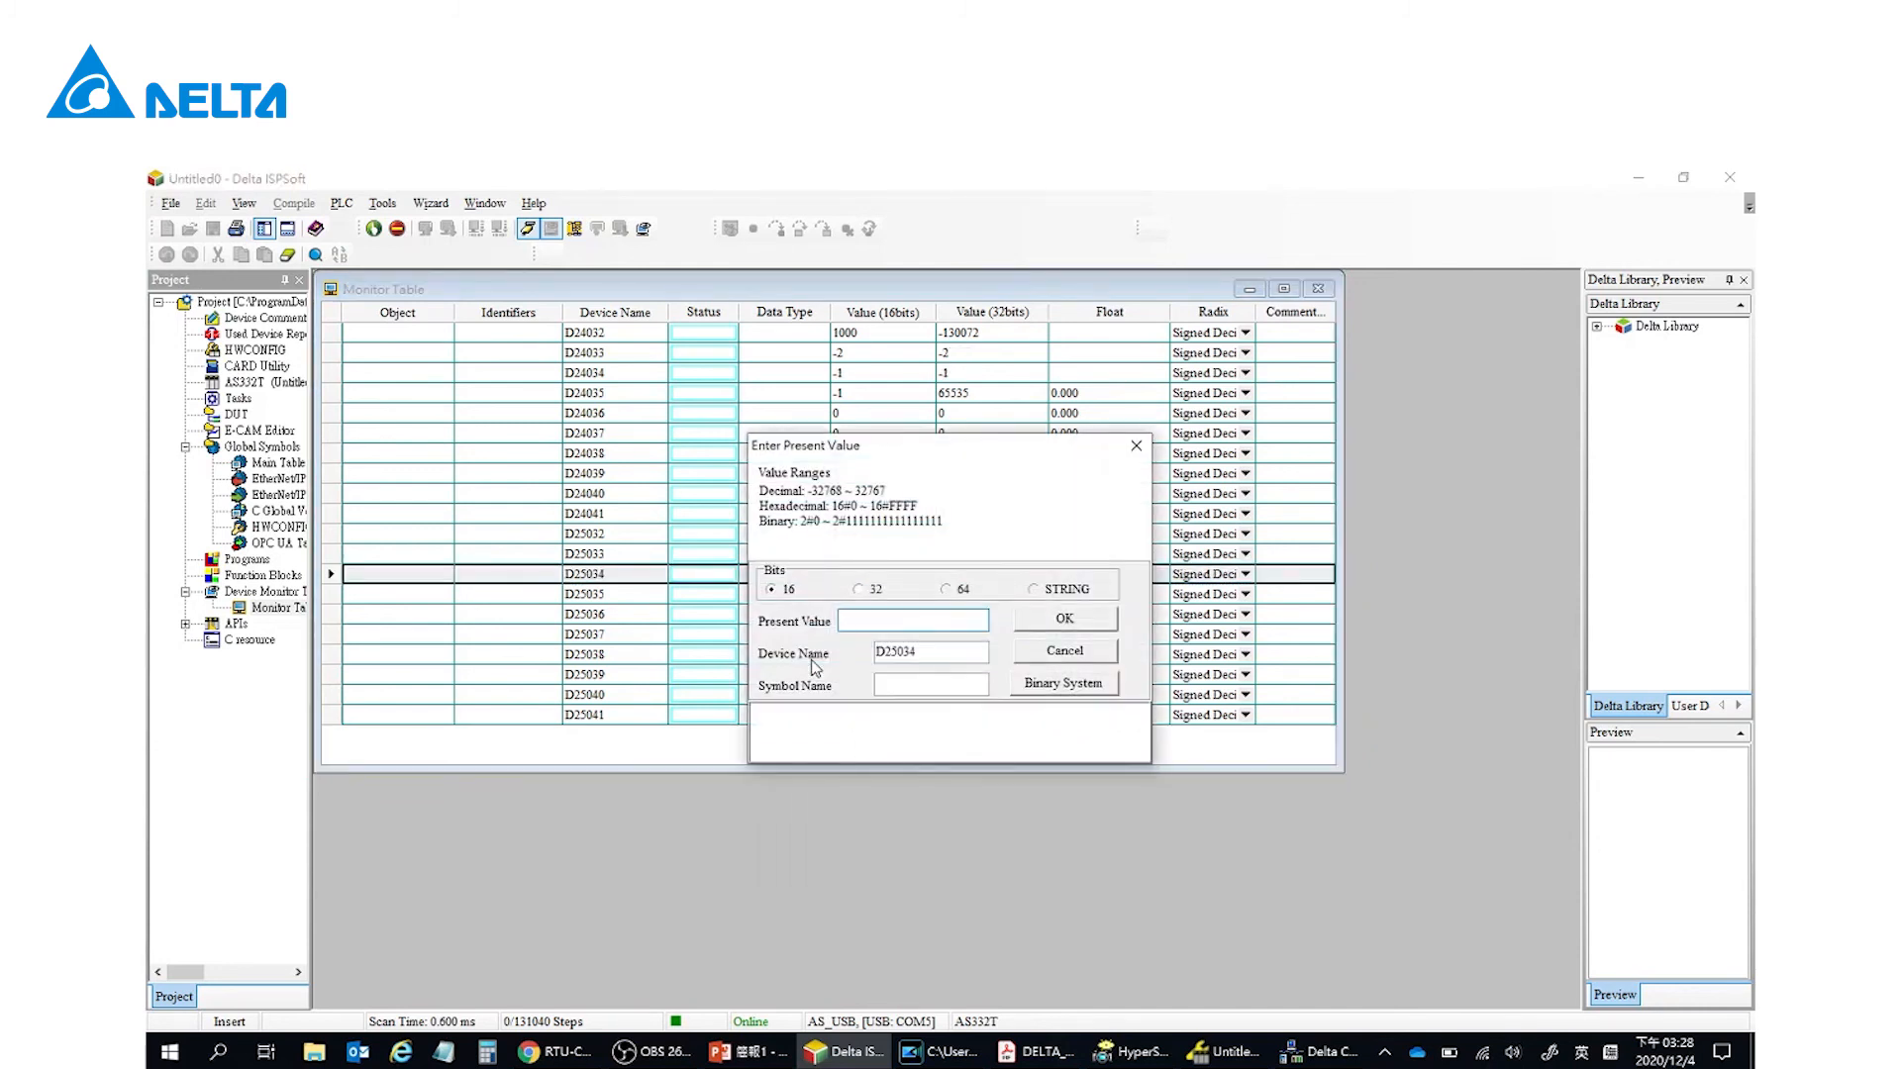
pyautogui.write('255')
pyautogui.click(1052, 619)
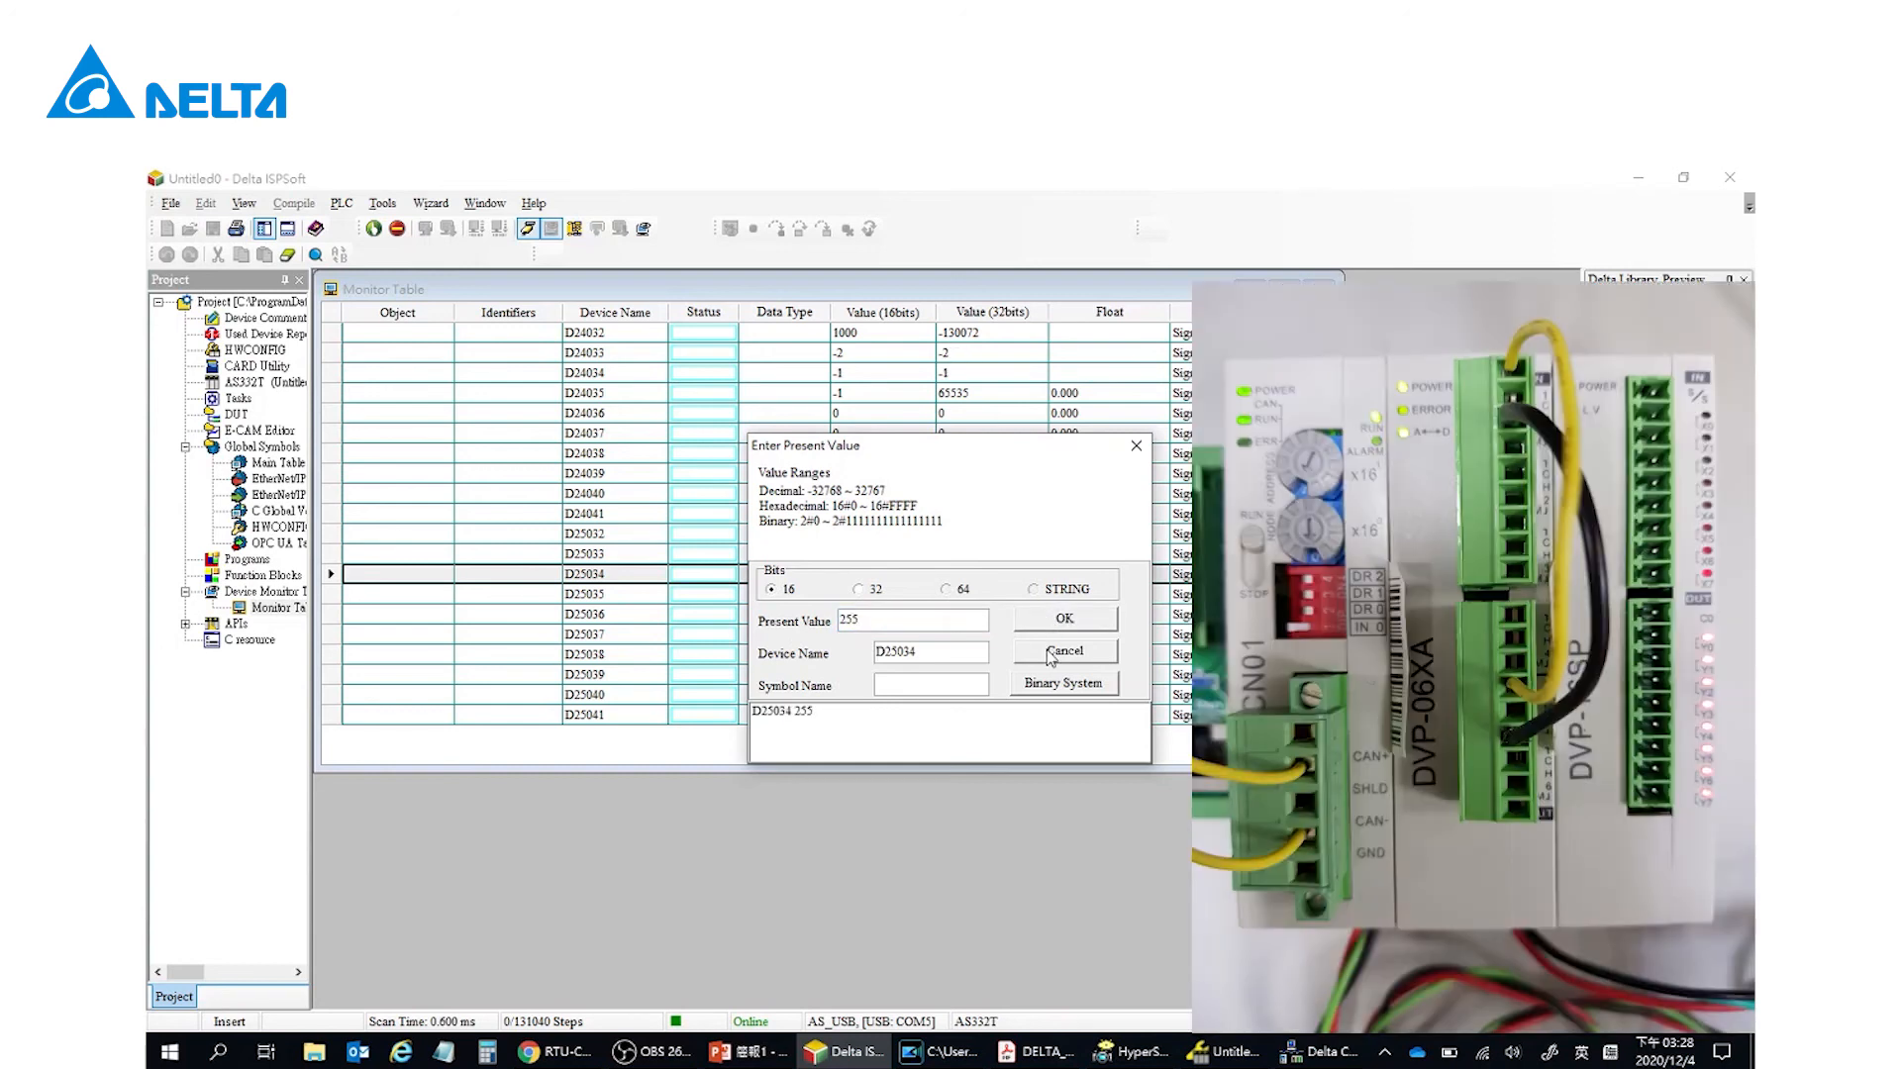
# - Set the present value of D25034 to 0 and close the value entry dialog
pyautogui.moveTo(885, 625); pyautogui.dragTo(821, 626)
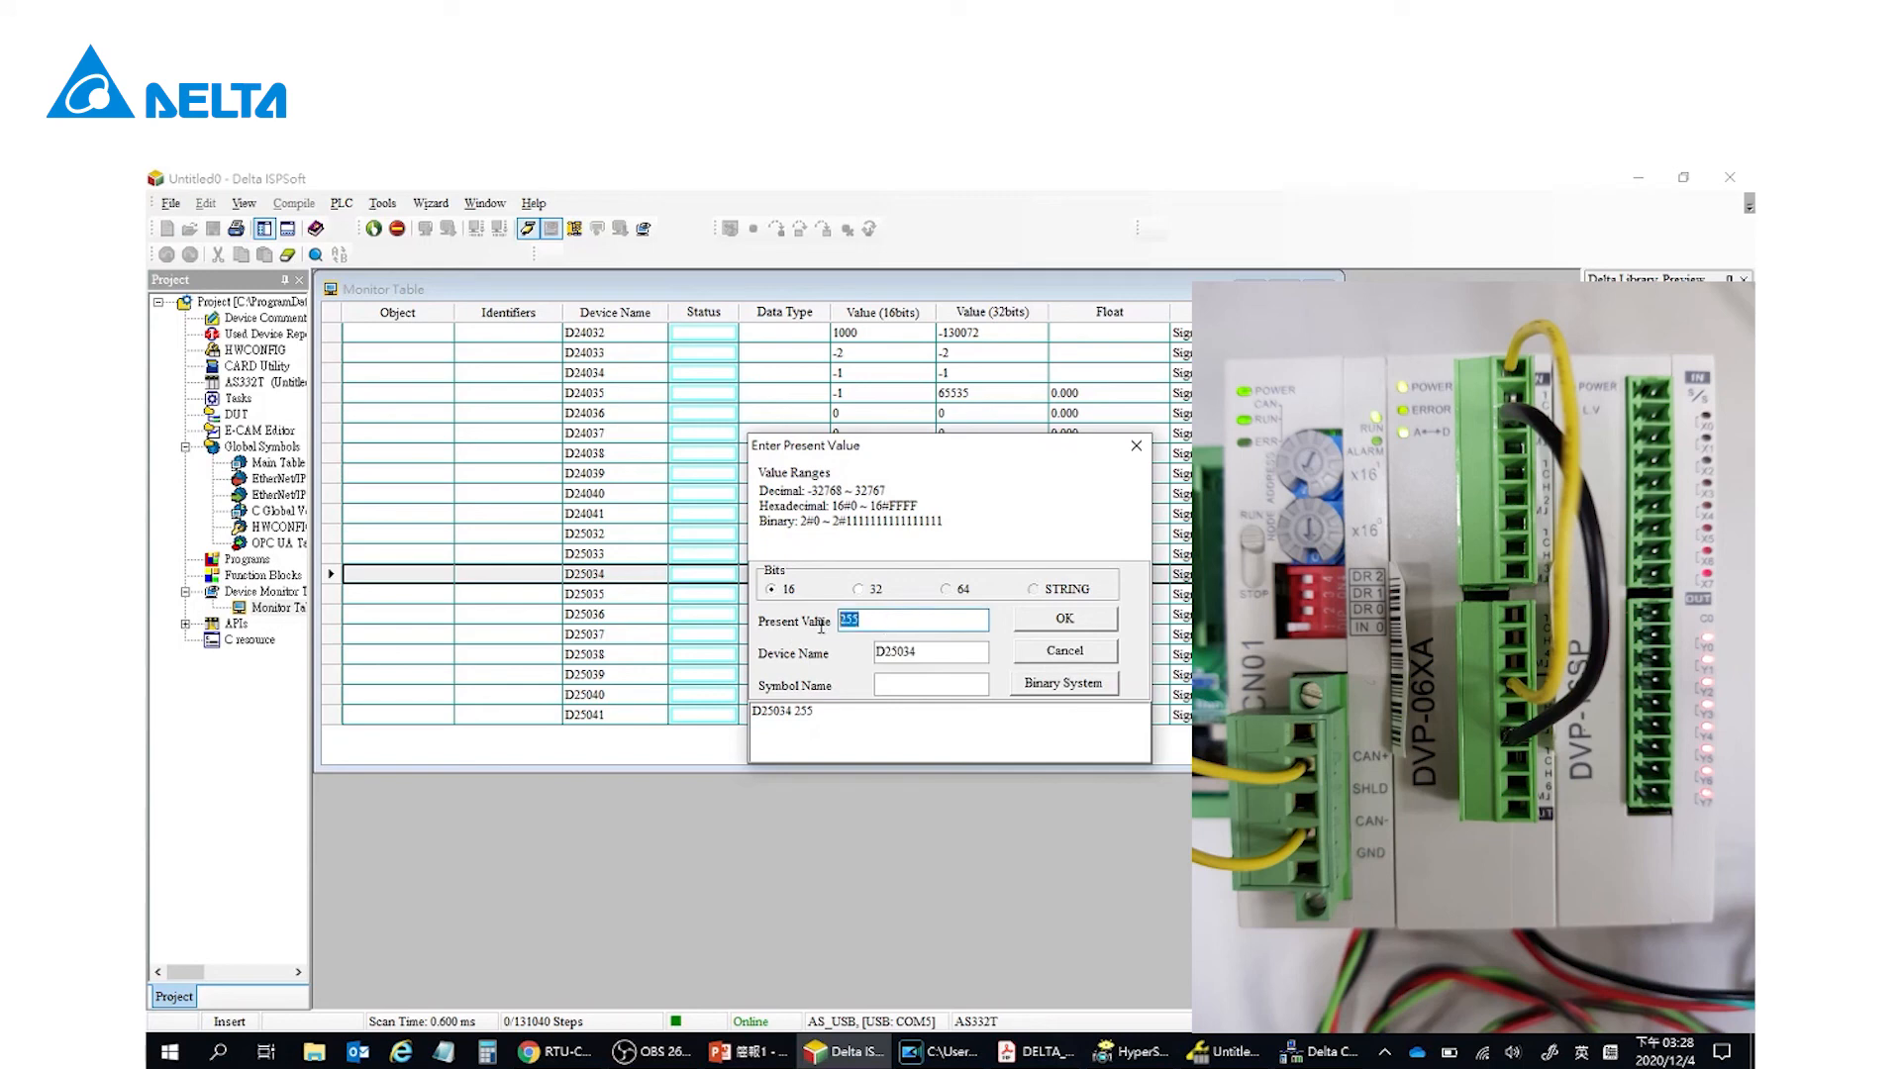
pyautogui.write('0')
pyautogui.click(1065, 621)
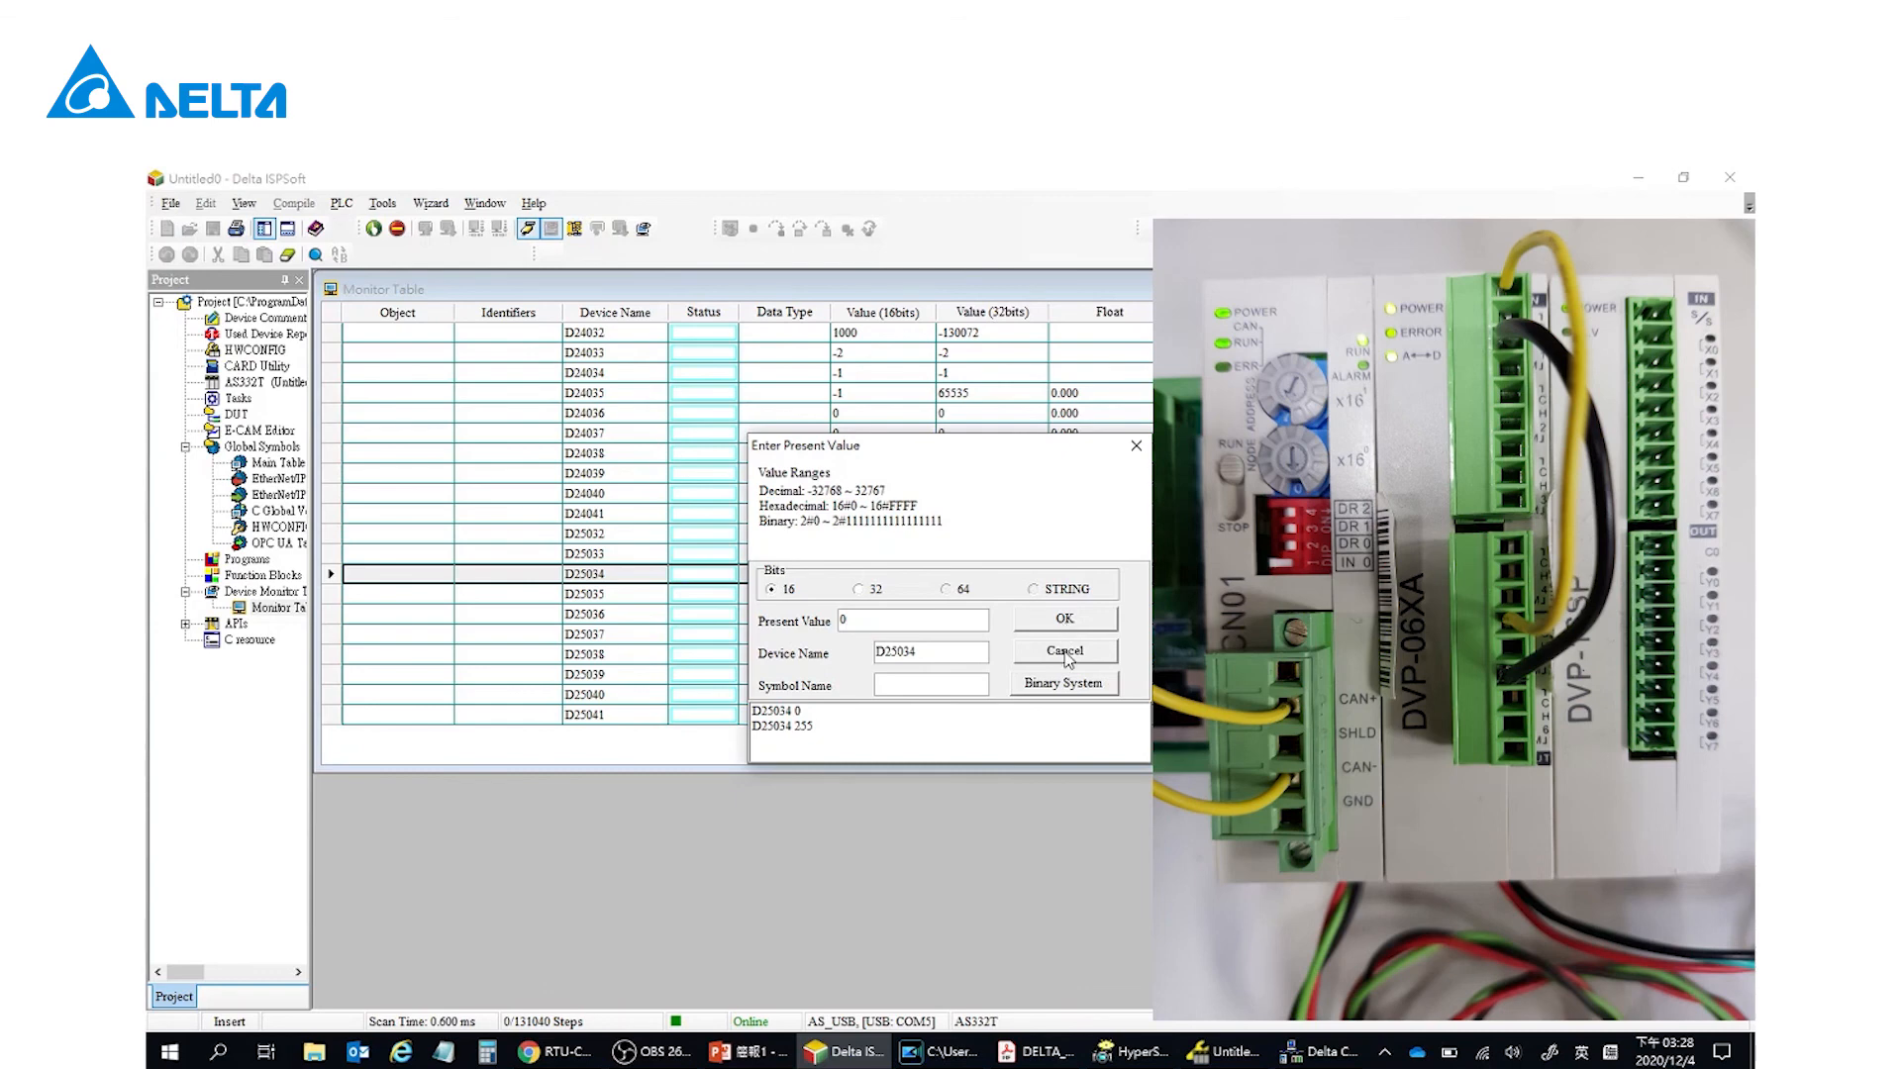
pyautogui.click(1065, 653)
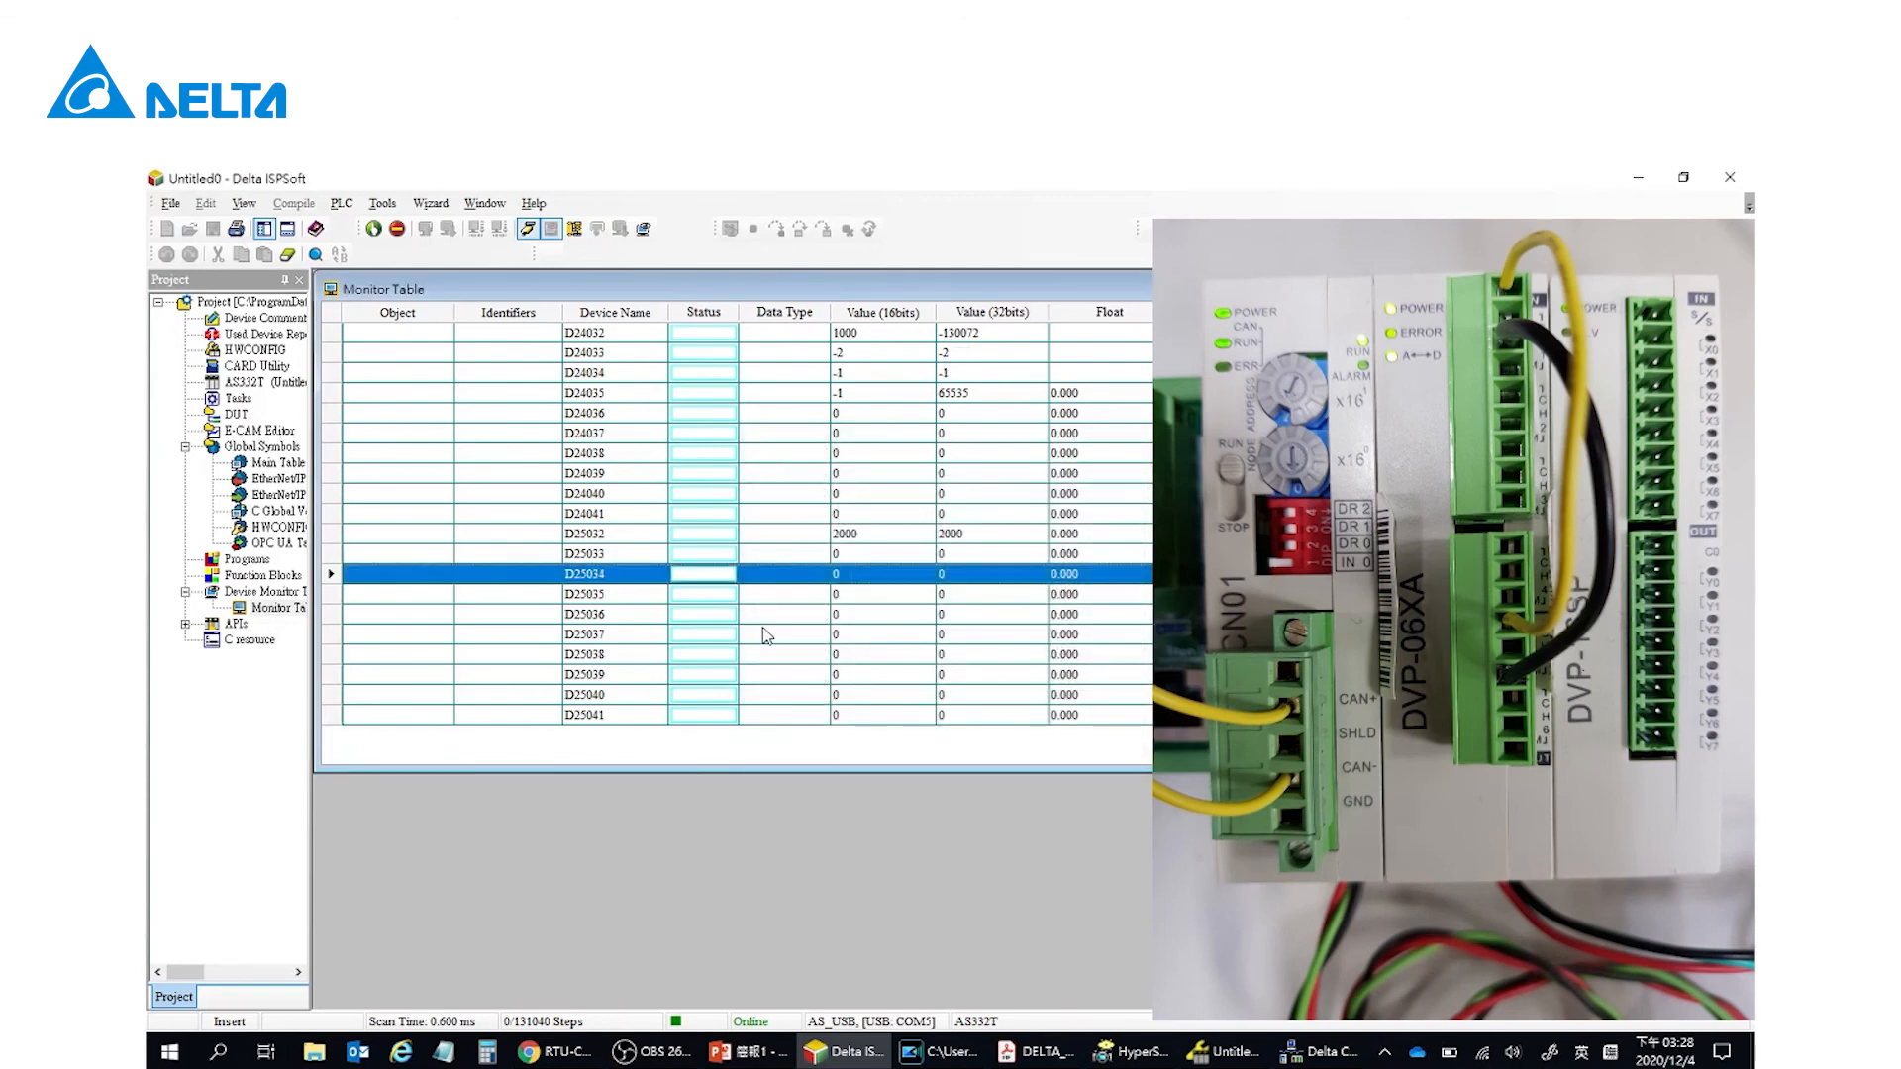